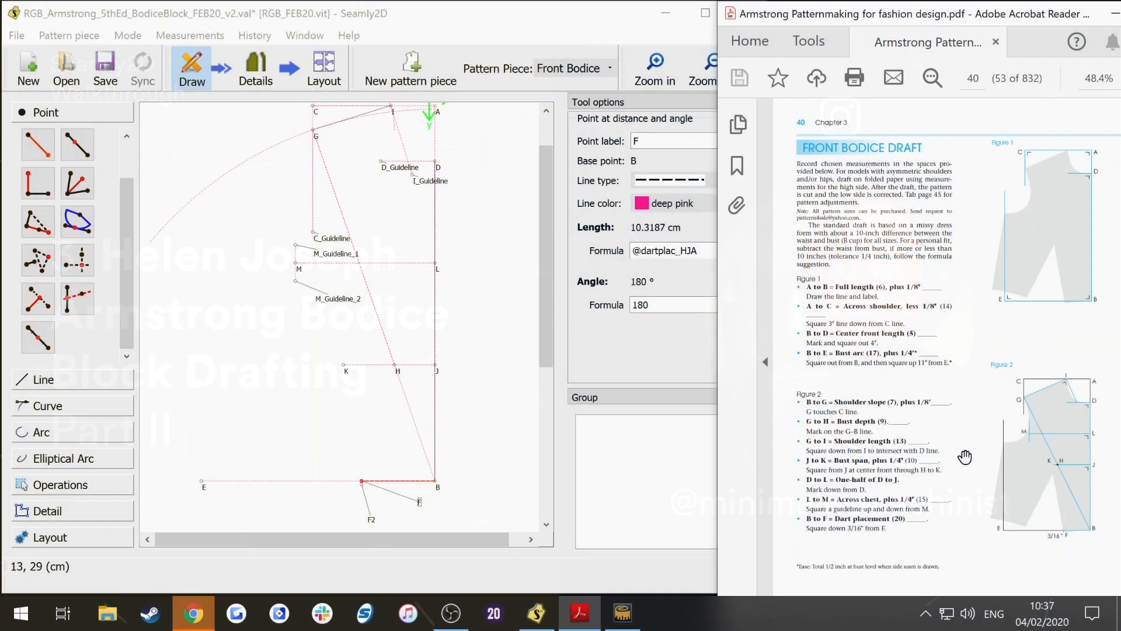
pyautogui.scroll(-5, 966, 383)
pyautogui.scroll(-4, 1010, 293)
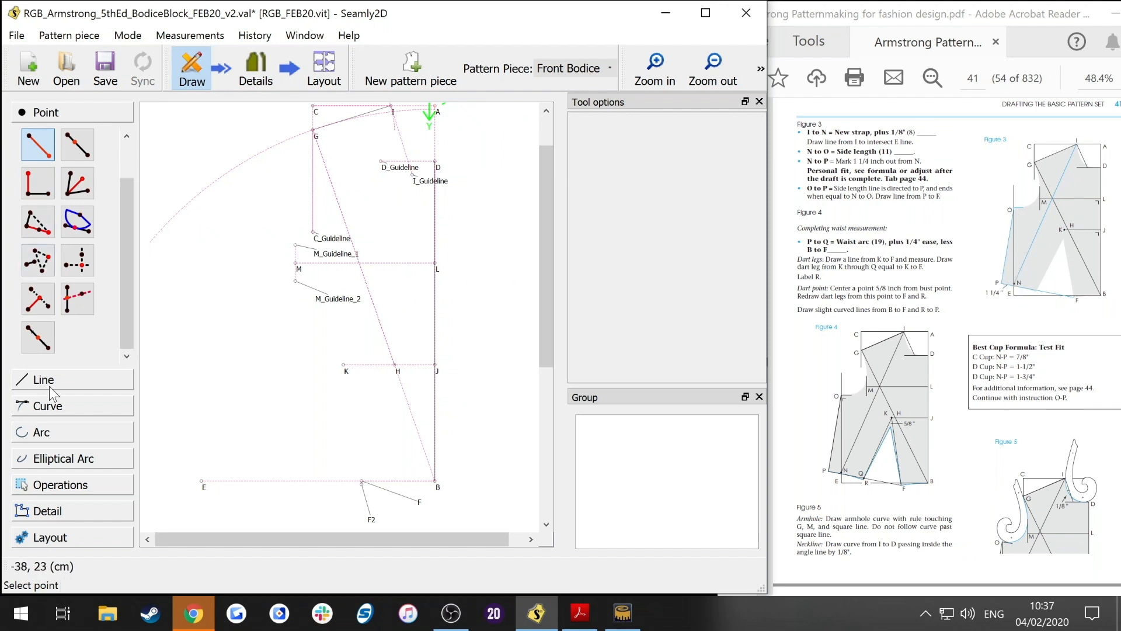
pyautogui.click(47, 433)
pyautogui.click(38, 271)
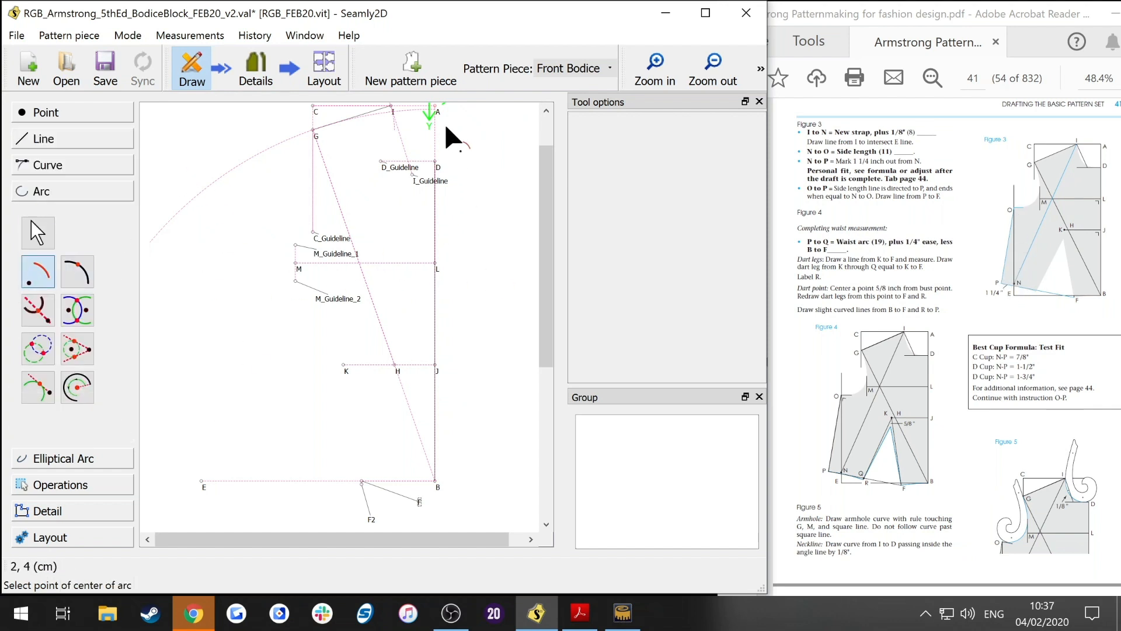
pyautogui.click(392, 108)
pyautogui.click(438, 173)
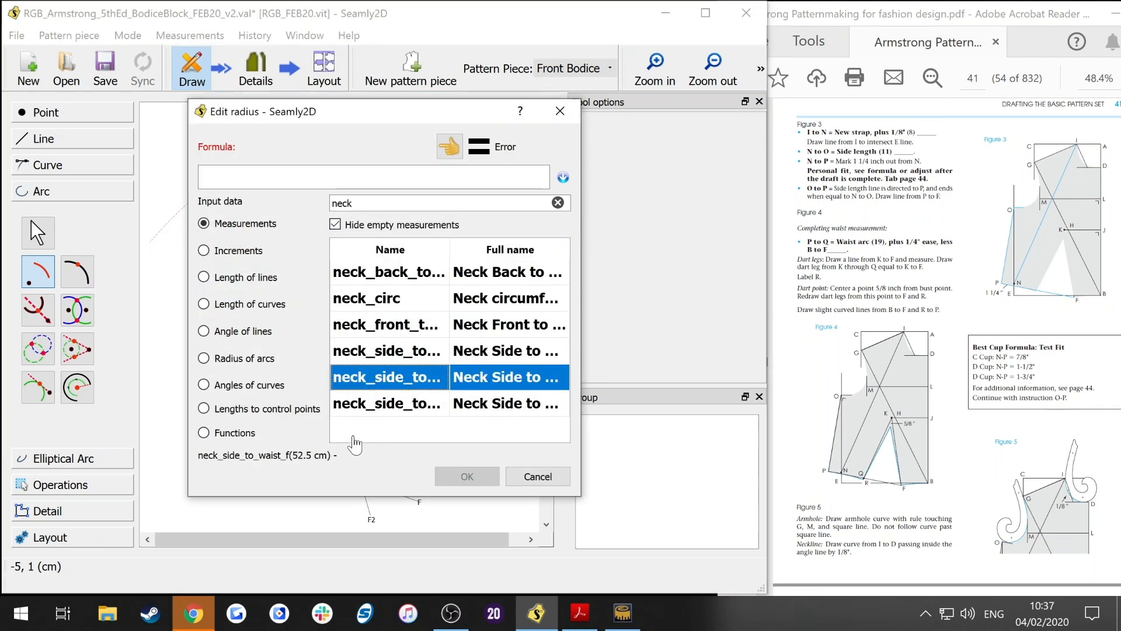
pyautogui.click(377, 409)
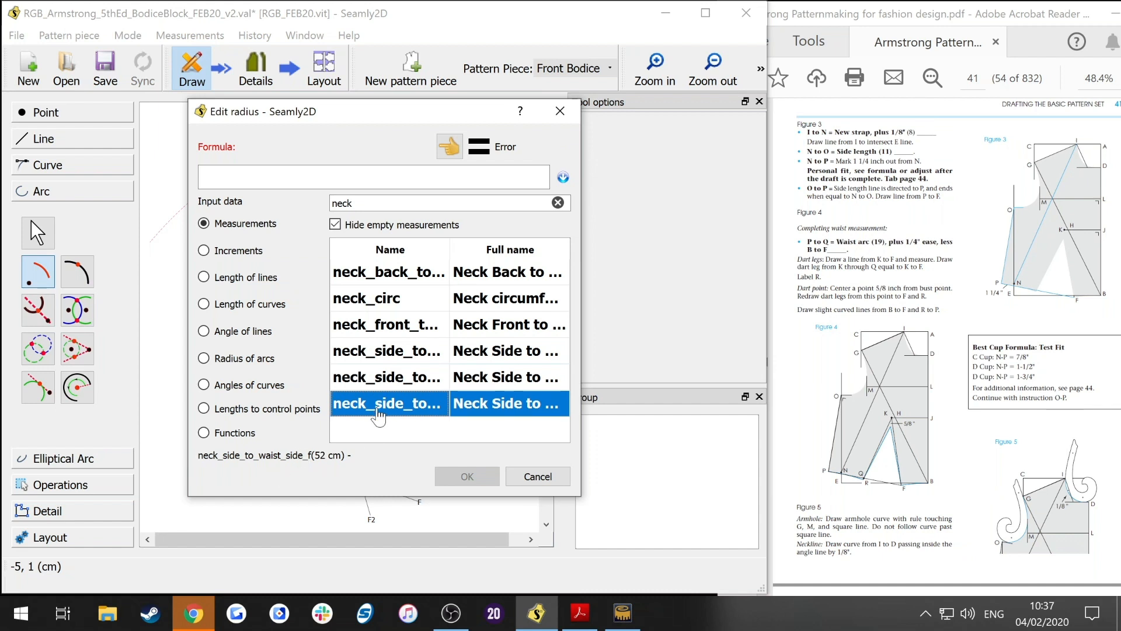
pyautogui.doubleClick(378, 409)
pyautogui.write('+')
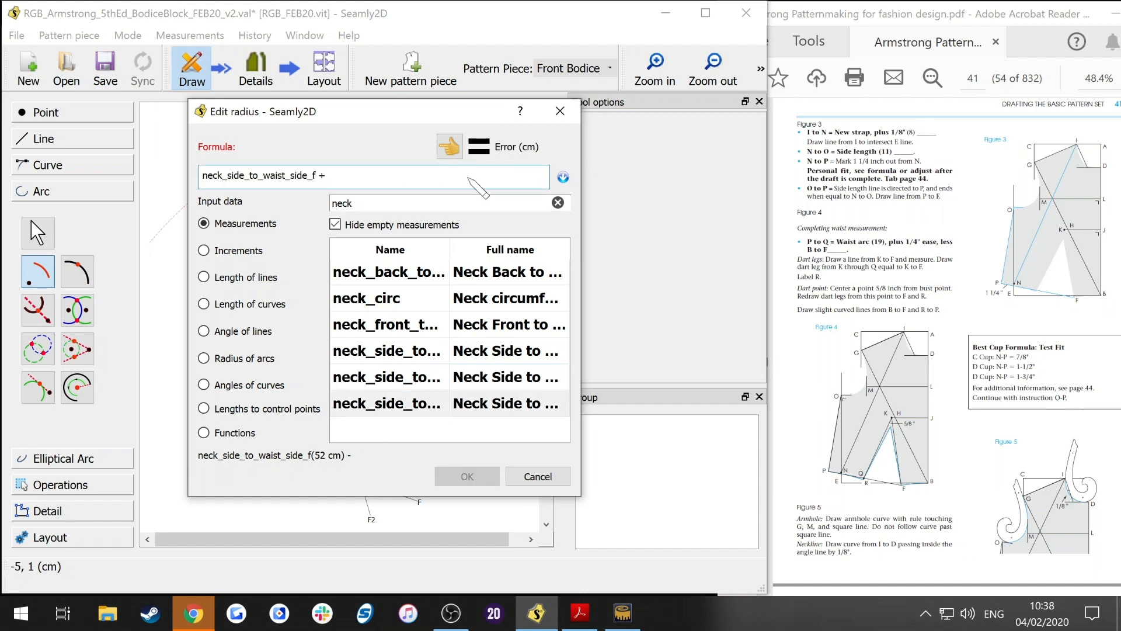
pyautogui.click(558, 202)
pyautogui.doubleClick(385, 325)
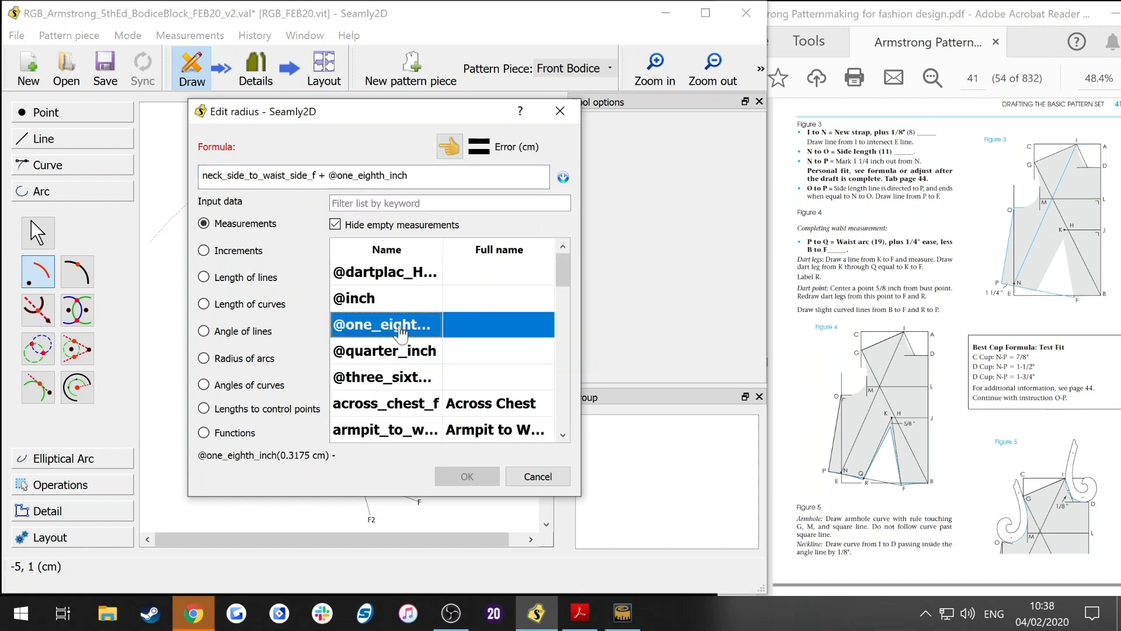
pyautogui.click(467, 476)
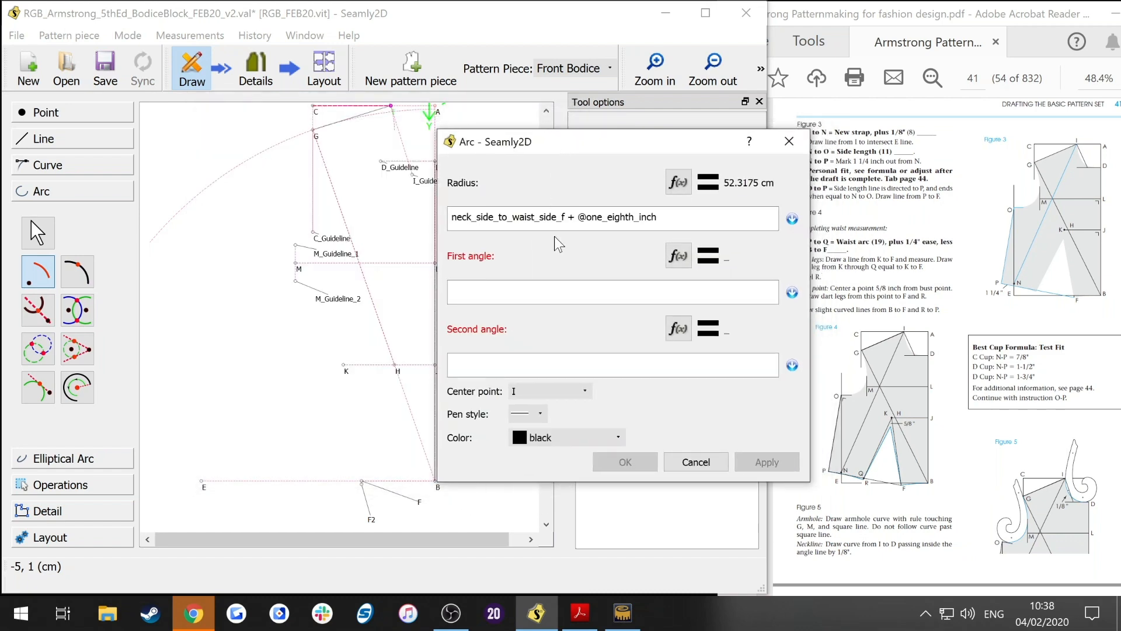
# Step: Give the arc a first angle of 180° and second angle of 270° with a dotted pen style, and confirm it
pyautogui.click(607, 442)
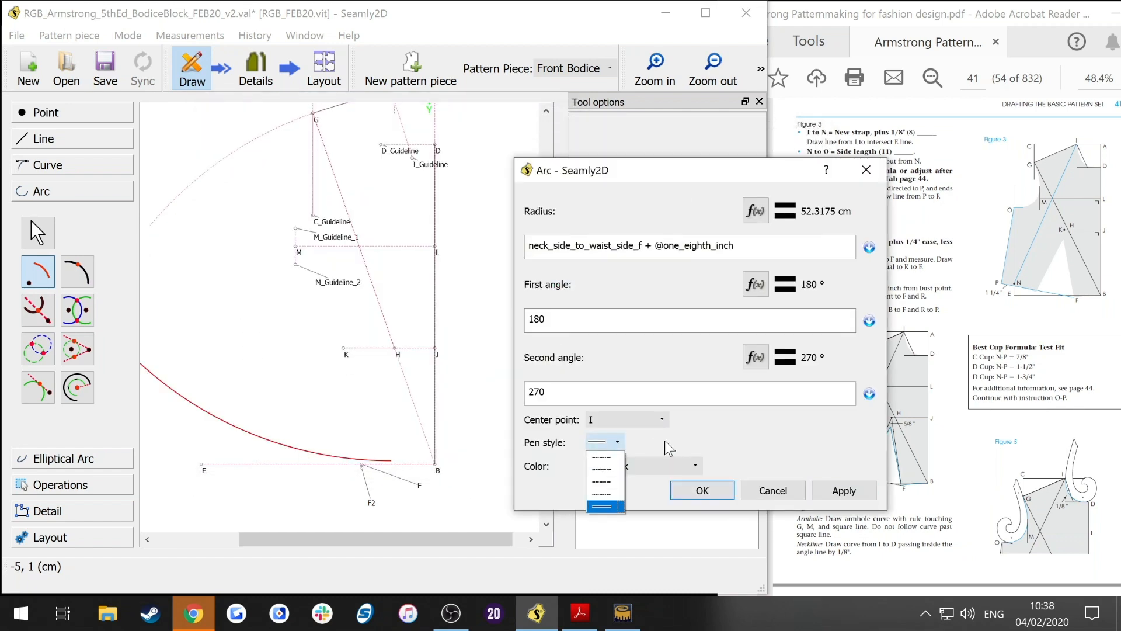
pyautogui.click(606, 485)
pyautogui.click(689, 489)
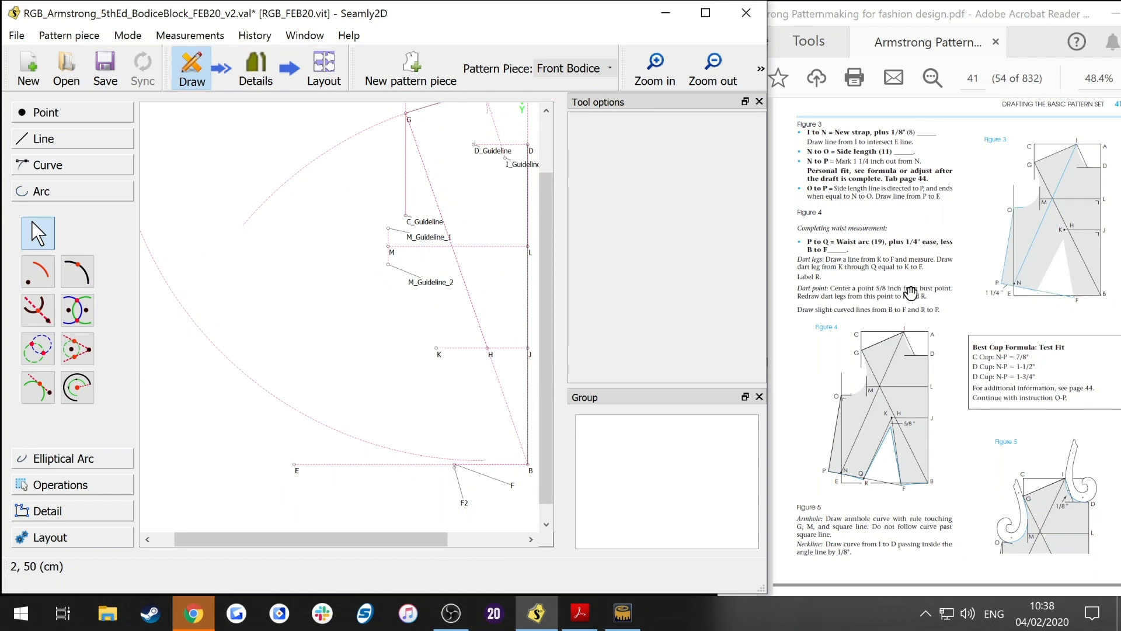
pyautogui.click(876, 208)
pyautogui.scroll(10, 876, 207)
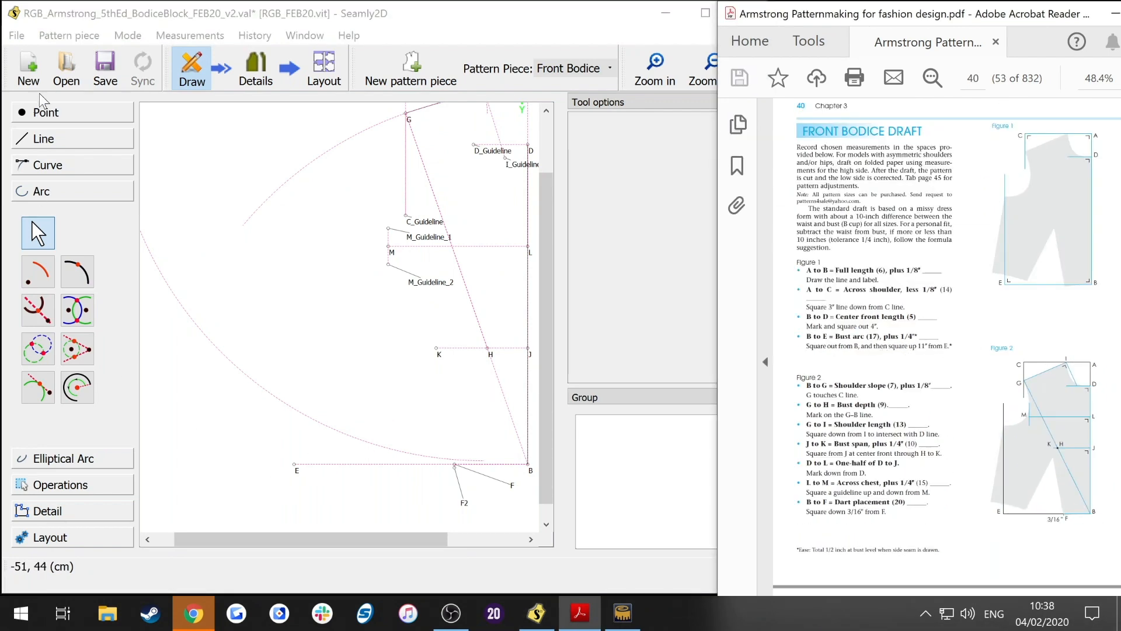
pyautogui.click(47, 112)
pyautogui.click(47, 170)
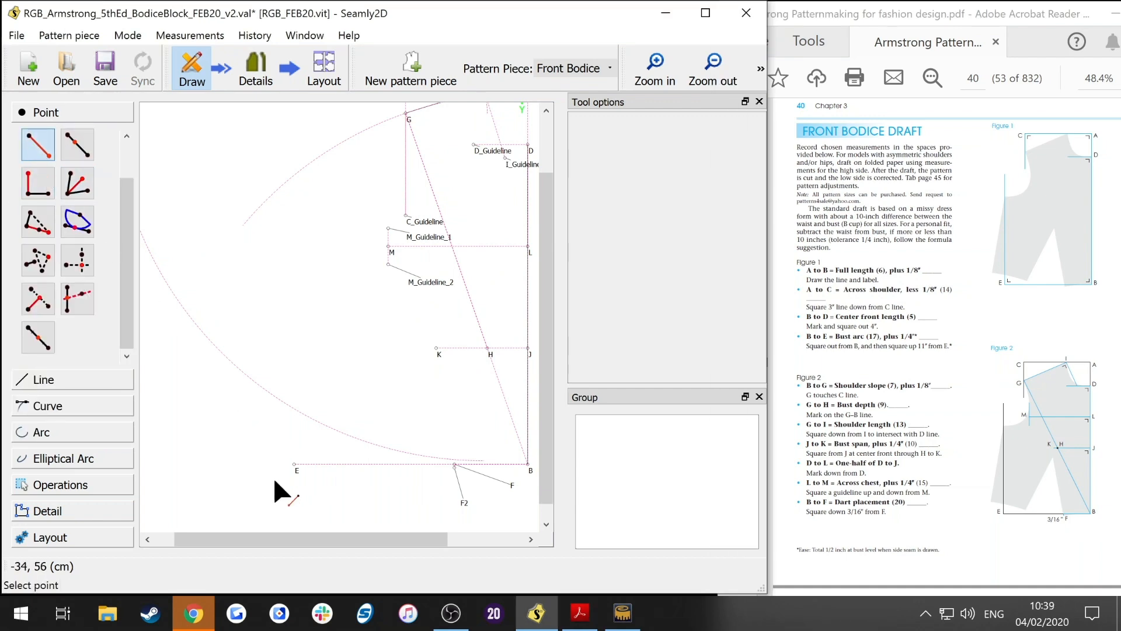
pyautogui.click(296, 472)
pyautogui.write('11 * @inch')
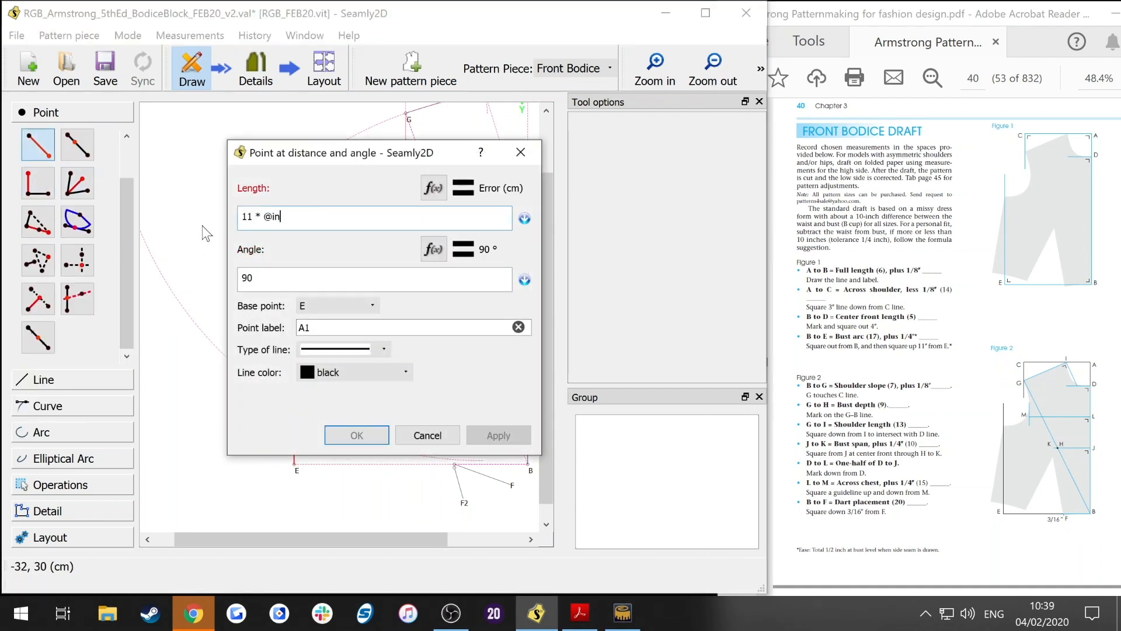
pyautogui.press('Return')
pyautogui.moveTo(649, 140); pyautogui.dragTo(611, 140)
pyautogui.write('E_Guideline')
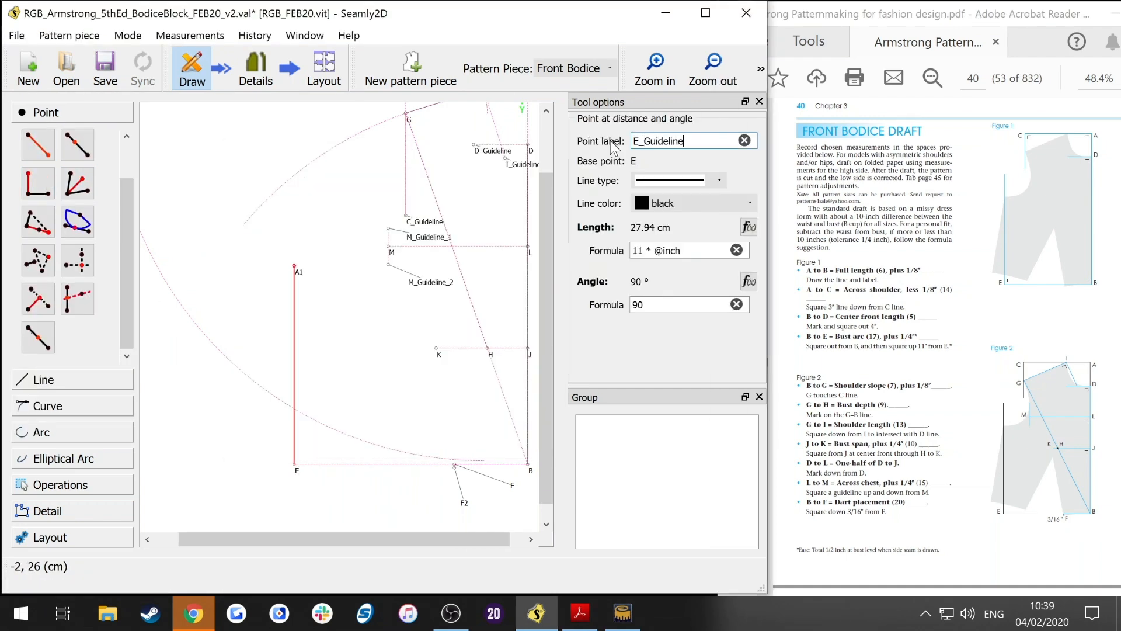
# Step: Set E_Guideline's line type to dashed and its colour to deep pink, then save the file
pyautogui.click(688, 181)
pyautogui.click(693, 226)
pyautogui.click(695, 204)
pyautogui.click(698, 315)
pyautogui.click(287, 416)
pyautogui.hotkey('ctrl', 's')
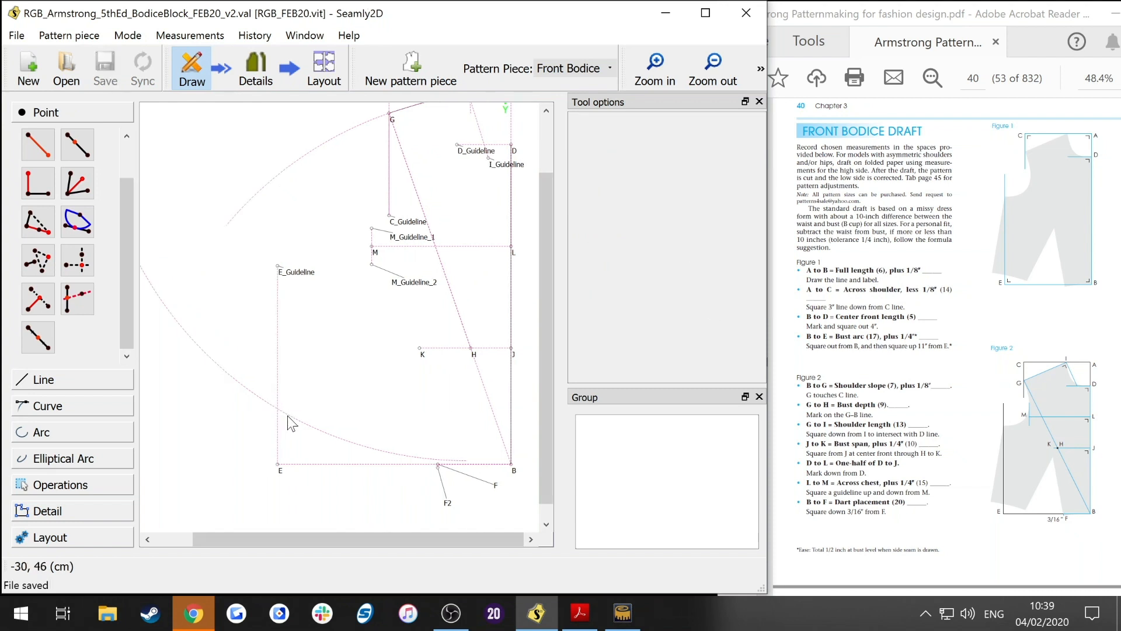
# Step: Create a curve-and-axis intersection point where the E_Guideline axis at 270° meets the new arc
pyautogui.click(288, 416)
pyautogui.click(277, 380)
pyautogui.click(301, 275)
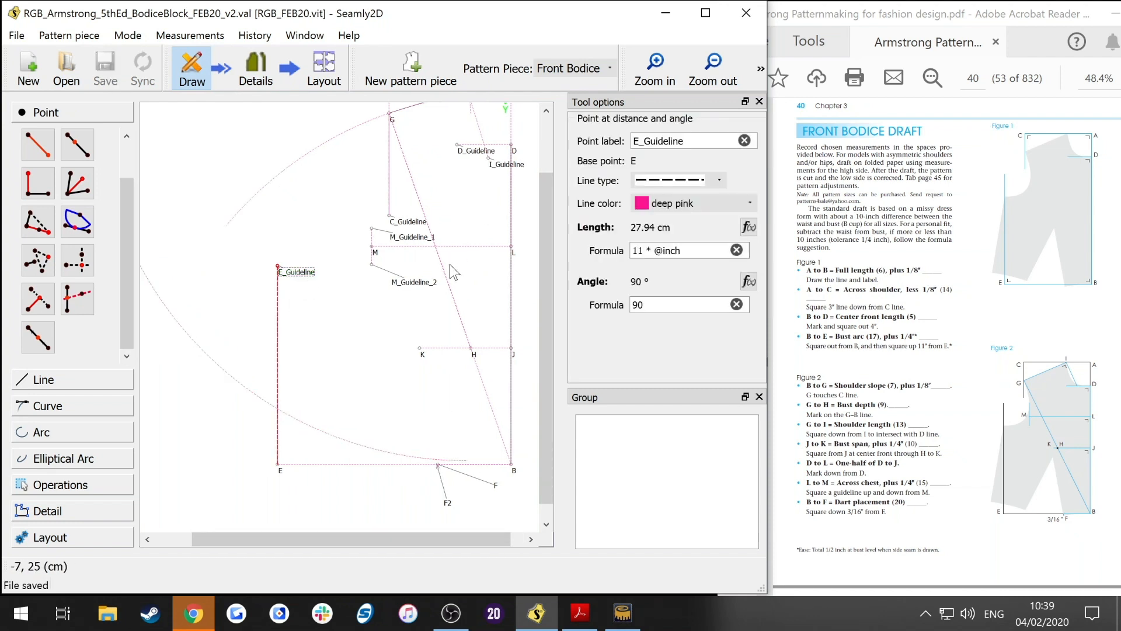
pyautogui.moveTo(549, 233); pyautogui.dragTo(549, 215)
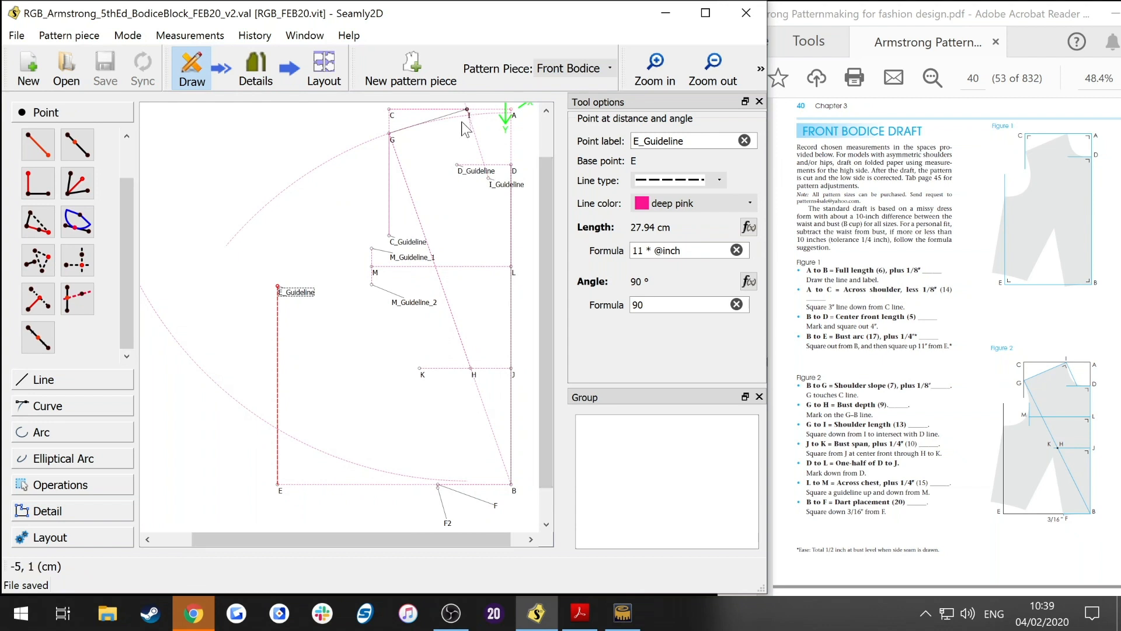
pyautogui.click(58, 406)
pyautogui.click(77, 361)
pyautogui.click(263, 421)
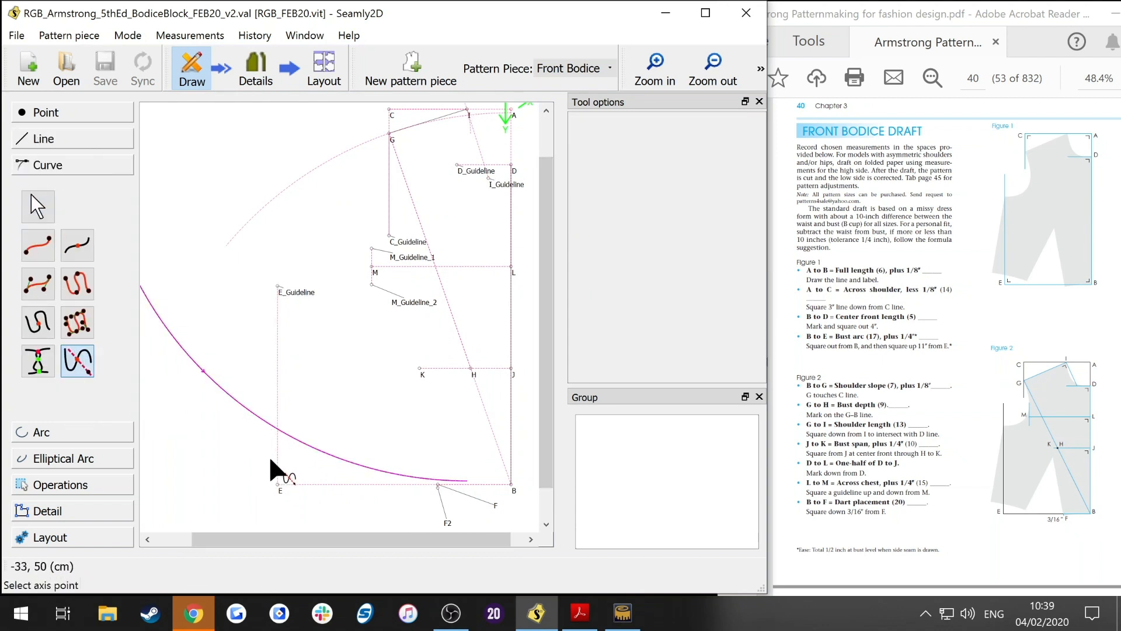
pyautogui.click(280, 289)
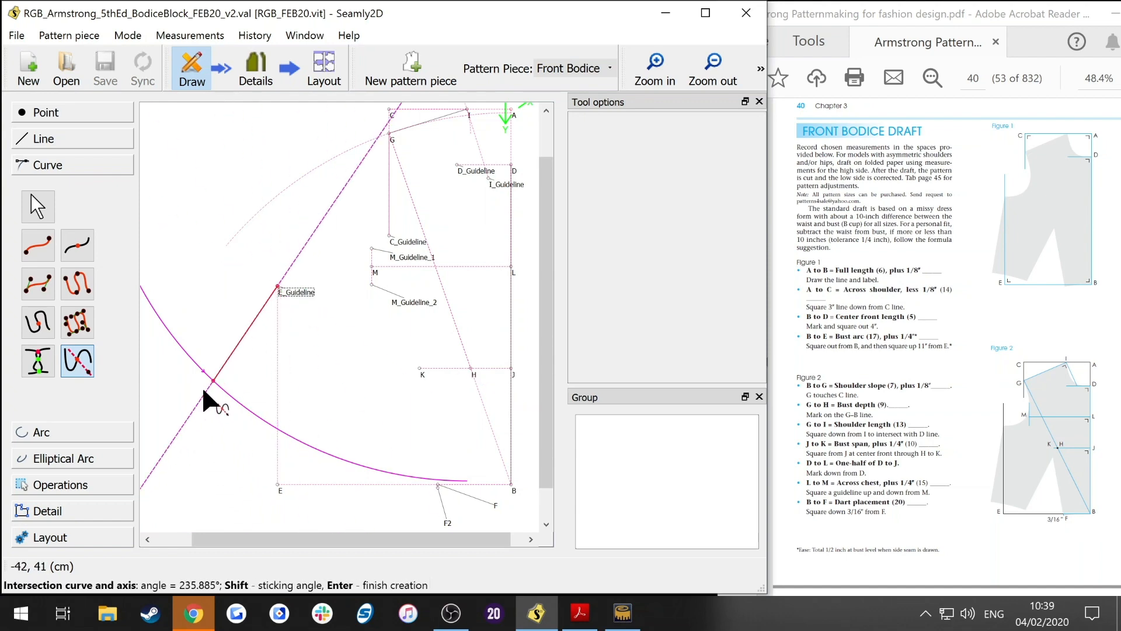
pyautogui.keyDown('shift'); pyautogui.click(299, 454); pyautogui.keyUp('shift')
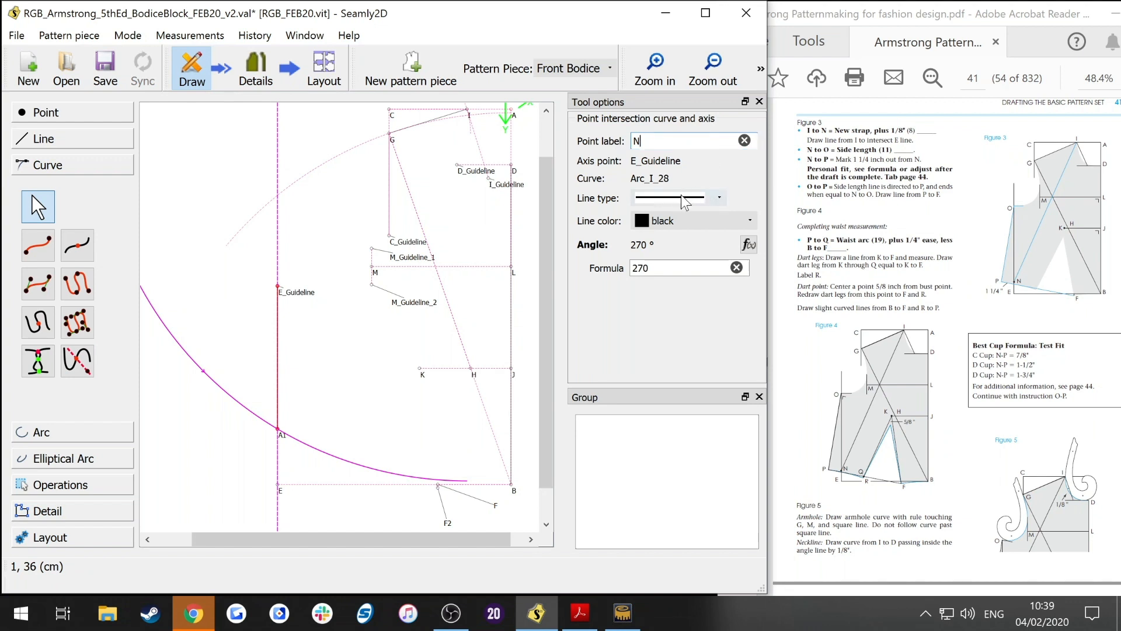
# Step: Label the intersection point N and set its line to dashed and deep pink
pyautogui.click(681, 197)
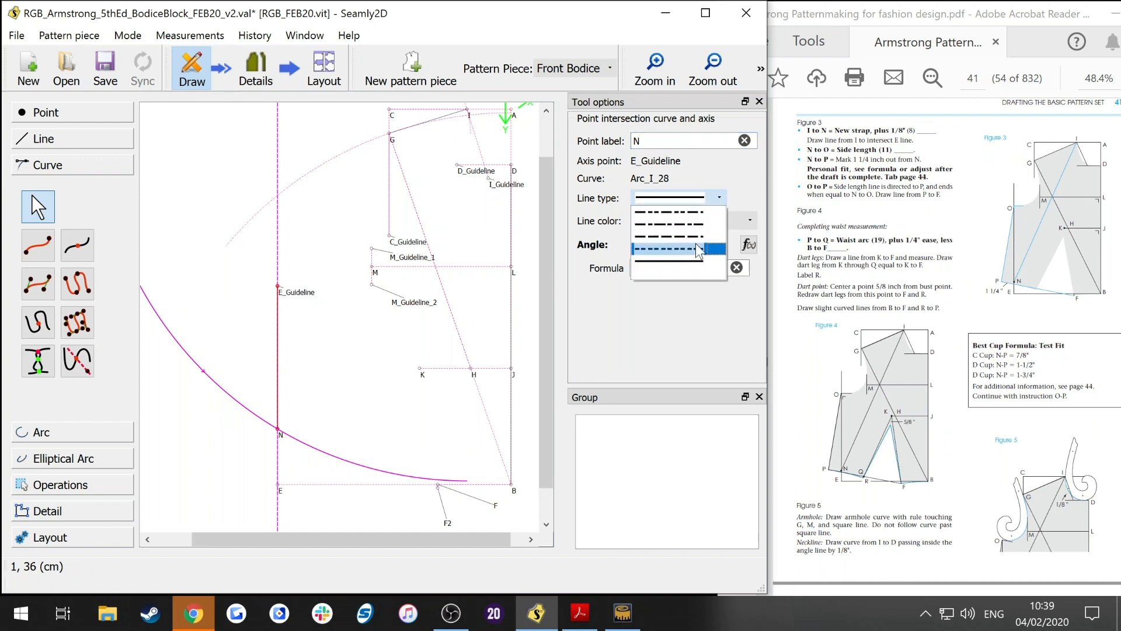
pyautogui.click(692, 238)
pyautogui.click(690, 221)
pyautogui.click(685, 333)
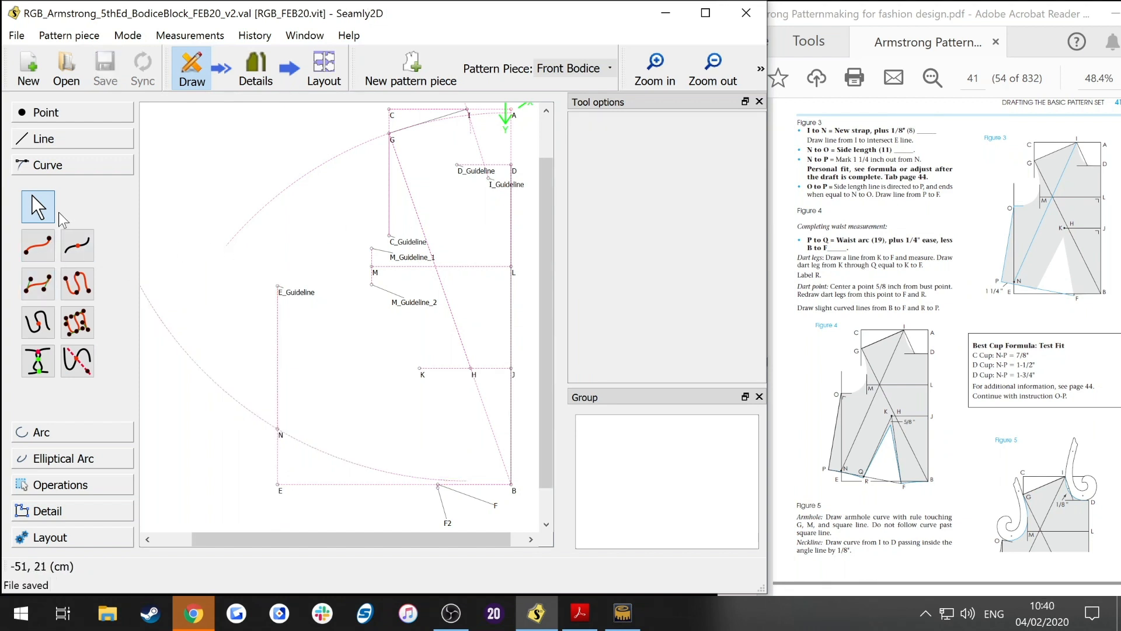
# Step: Draw a dashed deep pink line from point I to point N and save the file
pyautogui.click(66, 138)
pyautogui.click(38, 219)
pyautogui.click(469, 111)
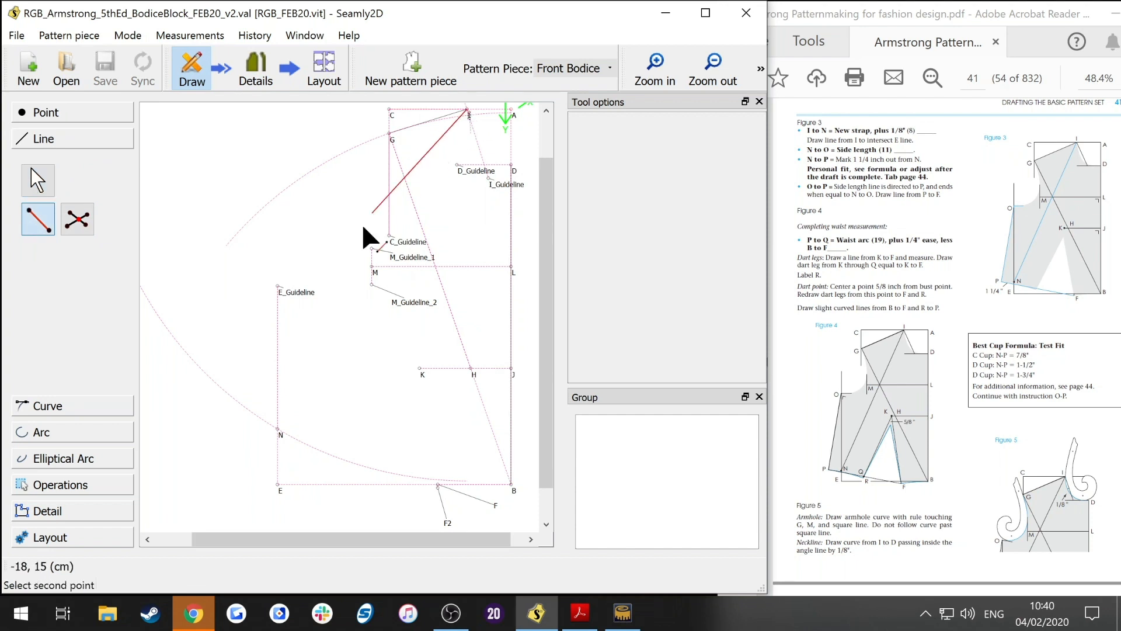
pyautogui.click(279, 430)
pyautogui.click(704, 175)
pyautogui.click(704, 216)
pyautogui.click(702, 200)
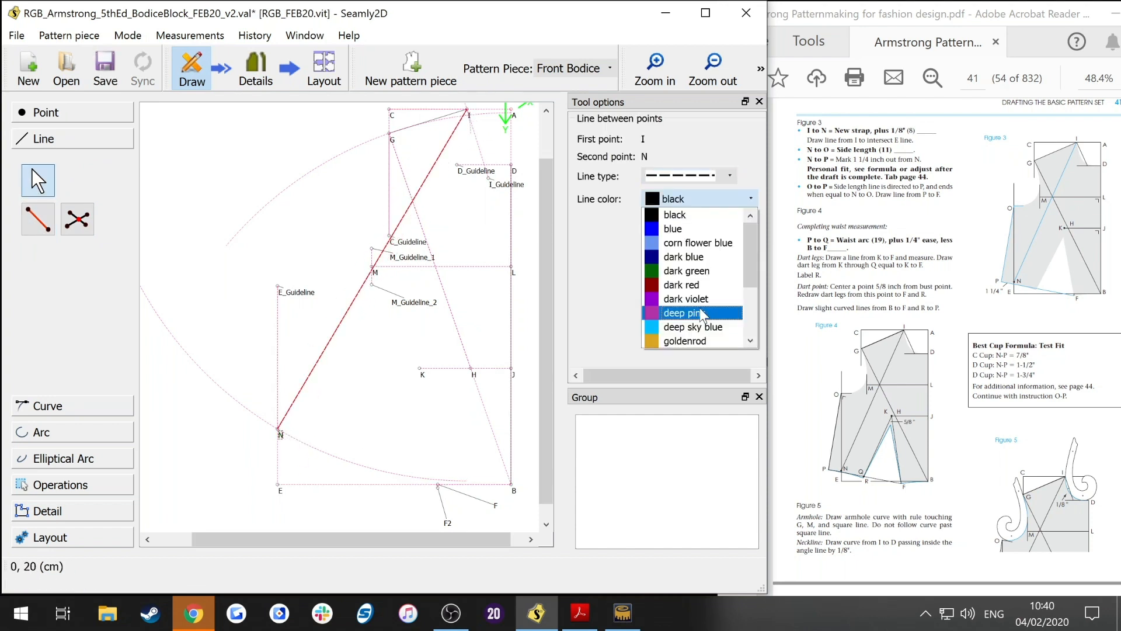
pyautogui.click(700, 313)
pyautogui.click(276, 186)
pyautogui.hotkey('ctrl', 's')
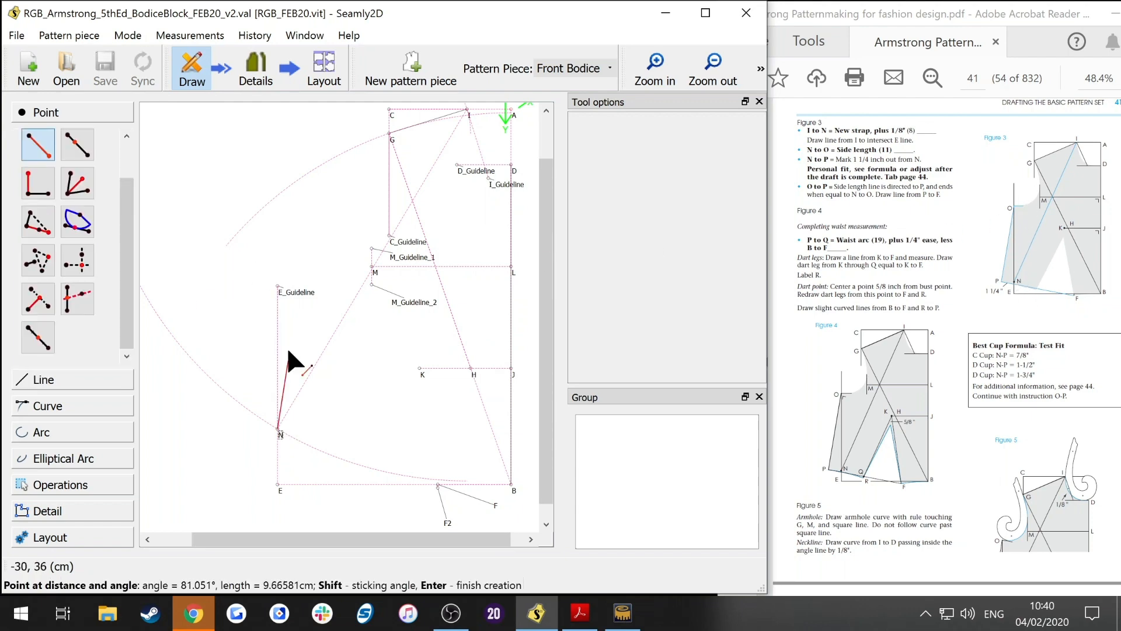
# Step: Place a point straight above N at 90° with length armpit_to_waist_side
pyautogui.press('shift')
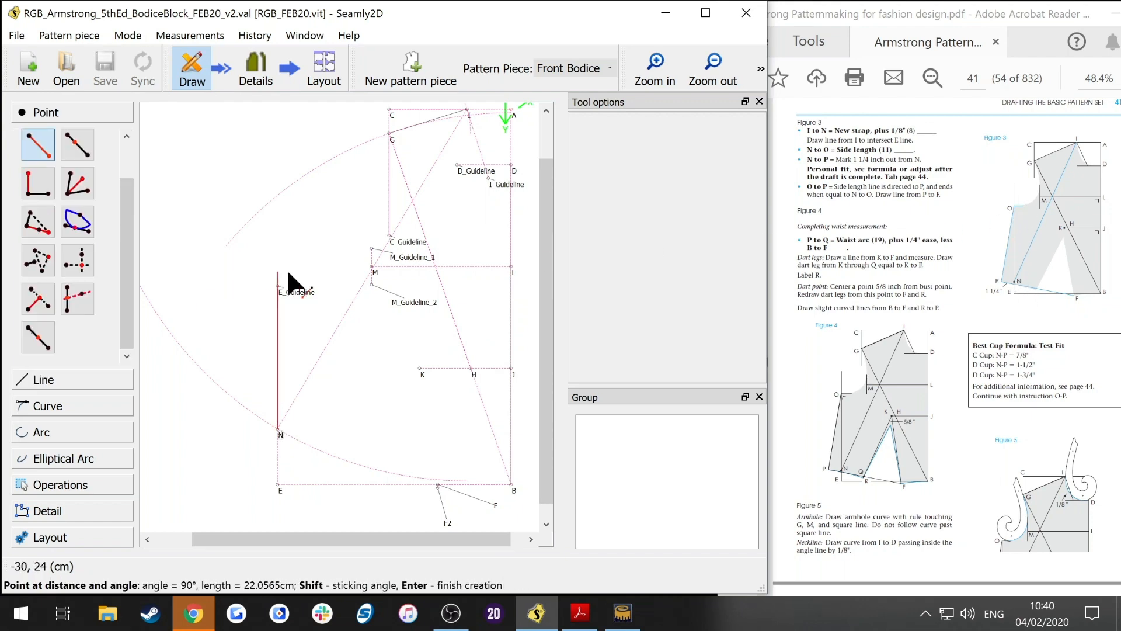
pyautogui.press('Return')
pyautogui.click(436, 191)
pyautogui.click(377, 271)
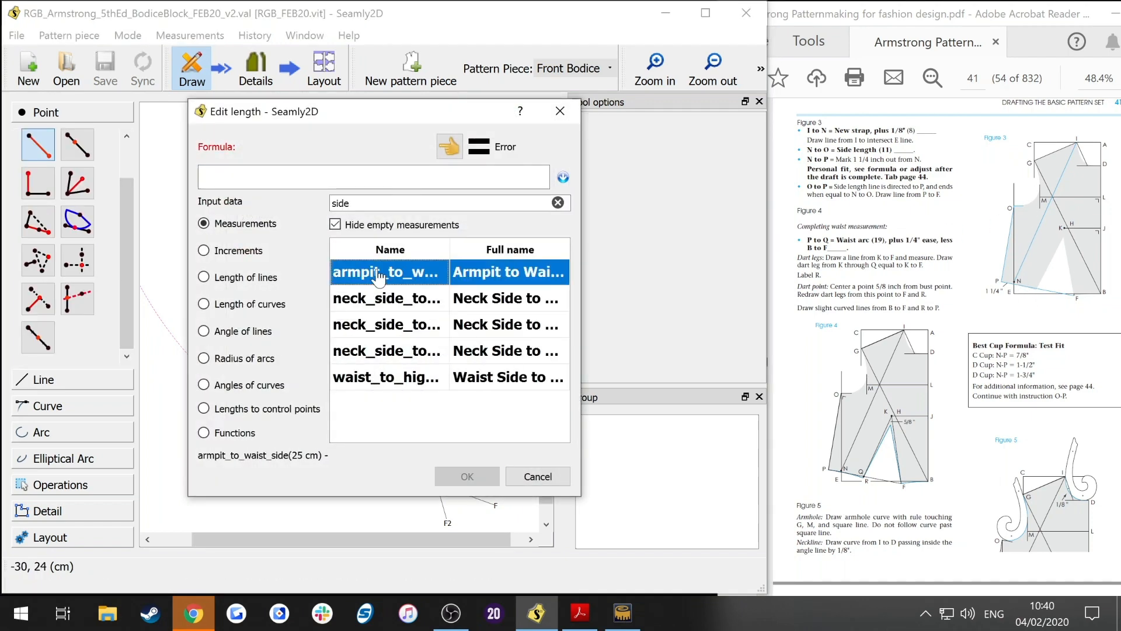
pyautogui.doubleClick(376, 272)
pyautogui.click(485, 476)
# Step: Set the new point's line to dashed deep pink and label it O
pyautogui.click(345, 349)
pyautogui.click(334, 390)
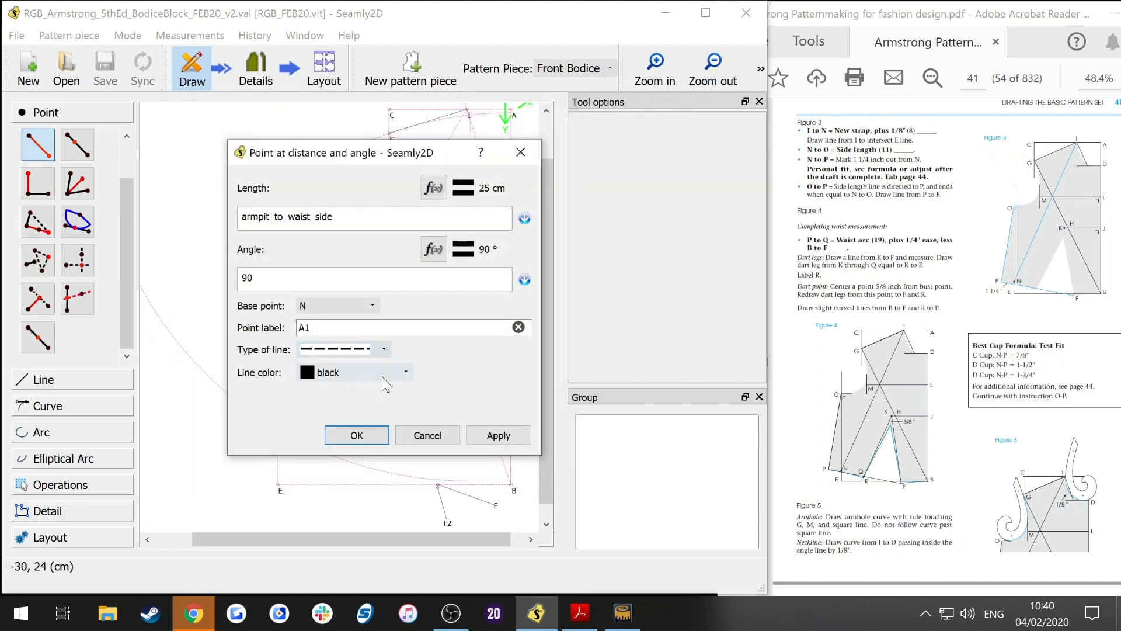
pyautogui.click(384, 383)
pyautogui.click(373, 488)
pyautogui.doubleClick(305, 322)
pyautogui.write('C')
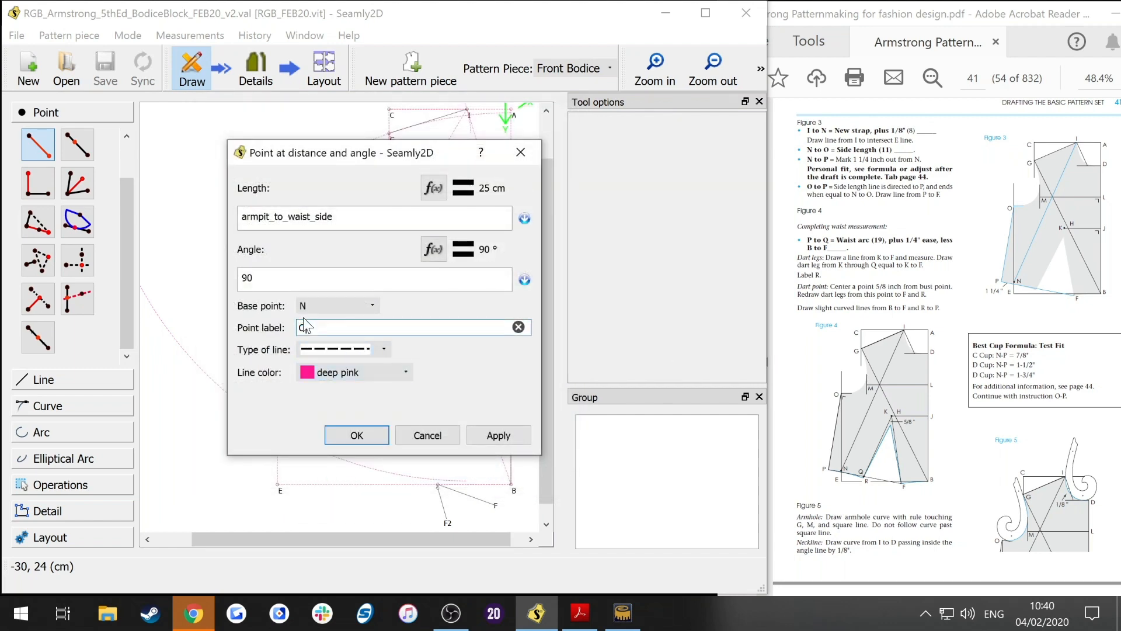
pyautogui.press('Return')
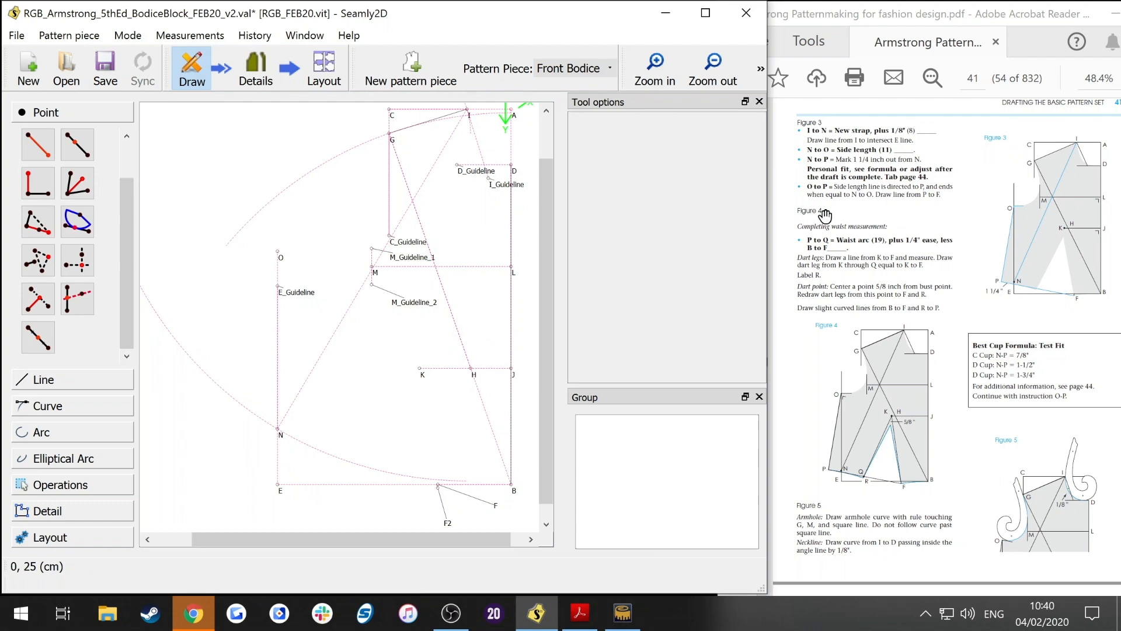
pyautogui.click(38, 145)
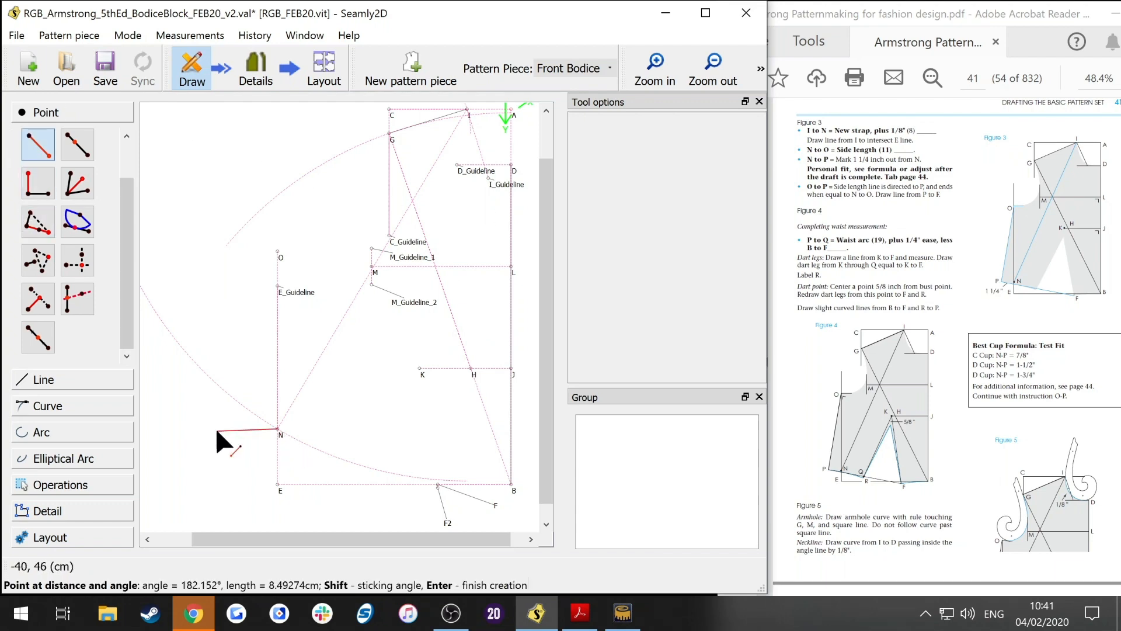
pyautogui.click(170, 417)
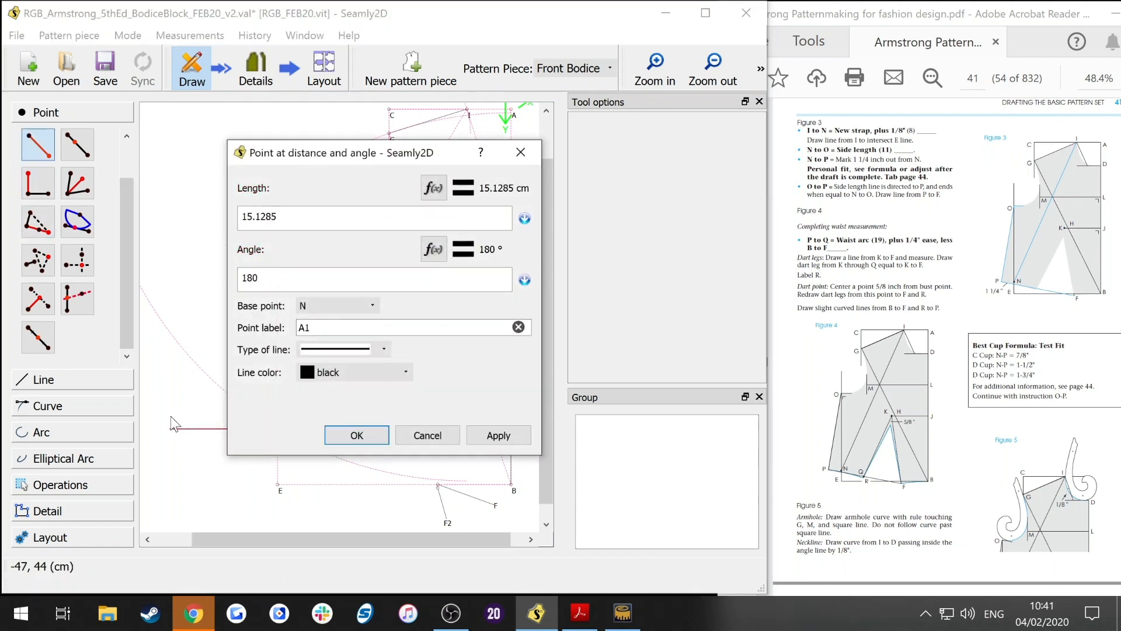
pyautogui.click(435, 187)
pyautogui.moveTo(308, 175); pyautogui.dragTo(107, 184)
pyautogui.press('BackSpace')
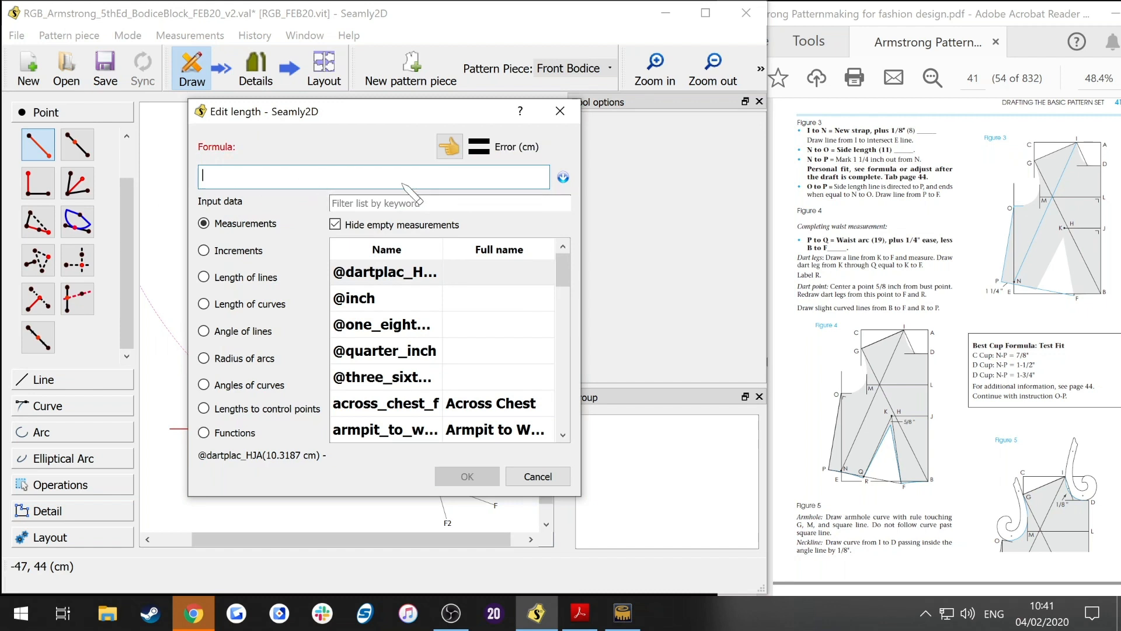
pyautogui.doubleClick(407, 309)
pyautogui.write('+')
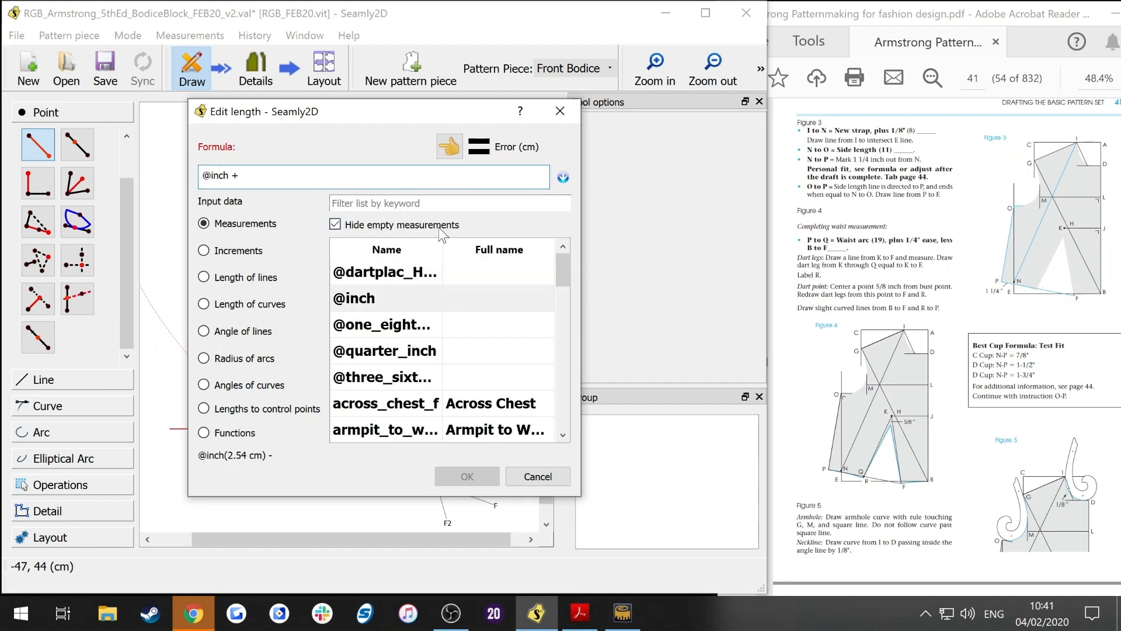
pyautogui.doubleClick(415, 350)
pyautogui.click(467, 476)
# Step: Set the new point's line colour to deep pink and label it P
pyautogui.click(351, 372)
pyautogui.scroll(-2, 362, 386)
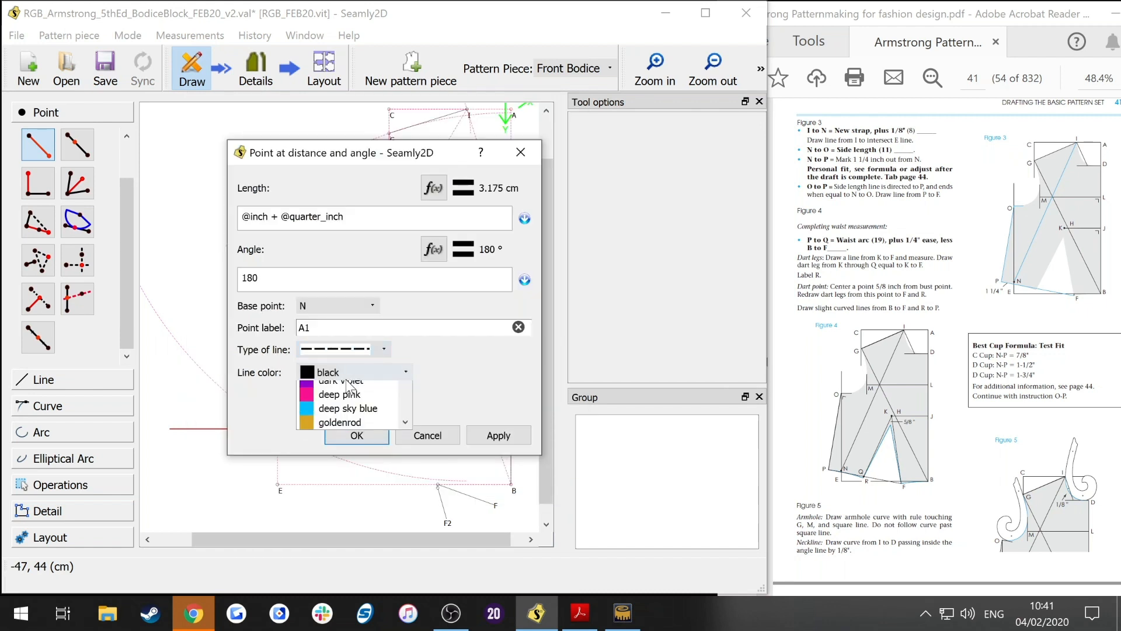
pyautogui.click(364, 487)
pyautogui.moveTo(327, 328); pyautogui.dragTo(256, 277)
pyautogui.write('P')
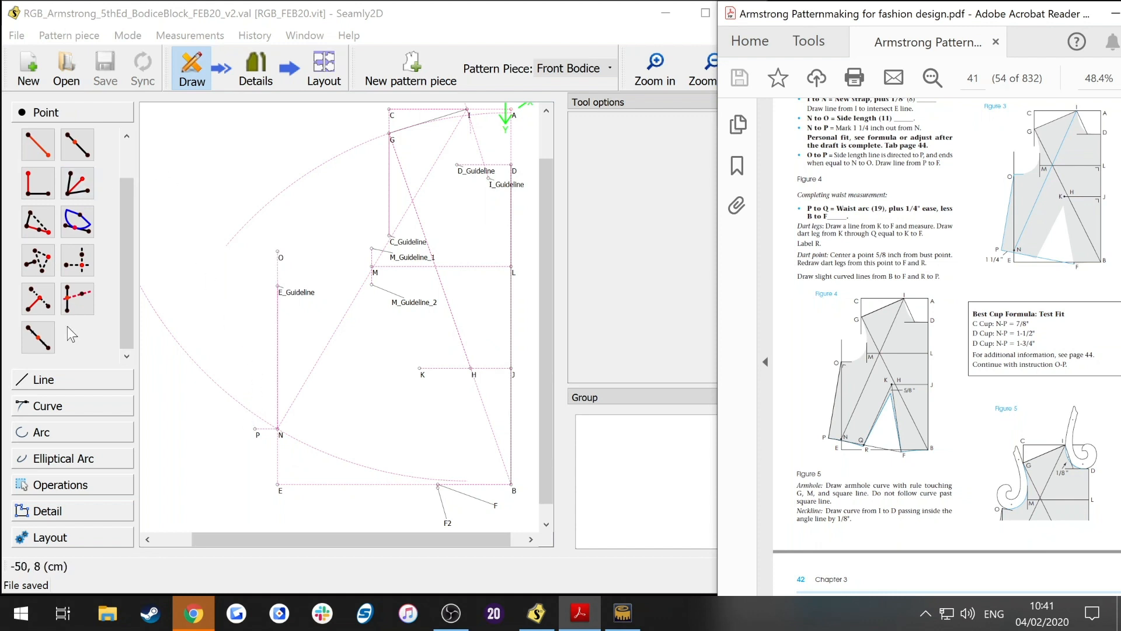
# Step: Draw a line from O to P, make it dashed and deep pink, and save the file
pyautogui.click(73, 379)
pyautogui.click(43, 221)
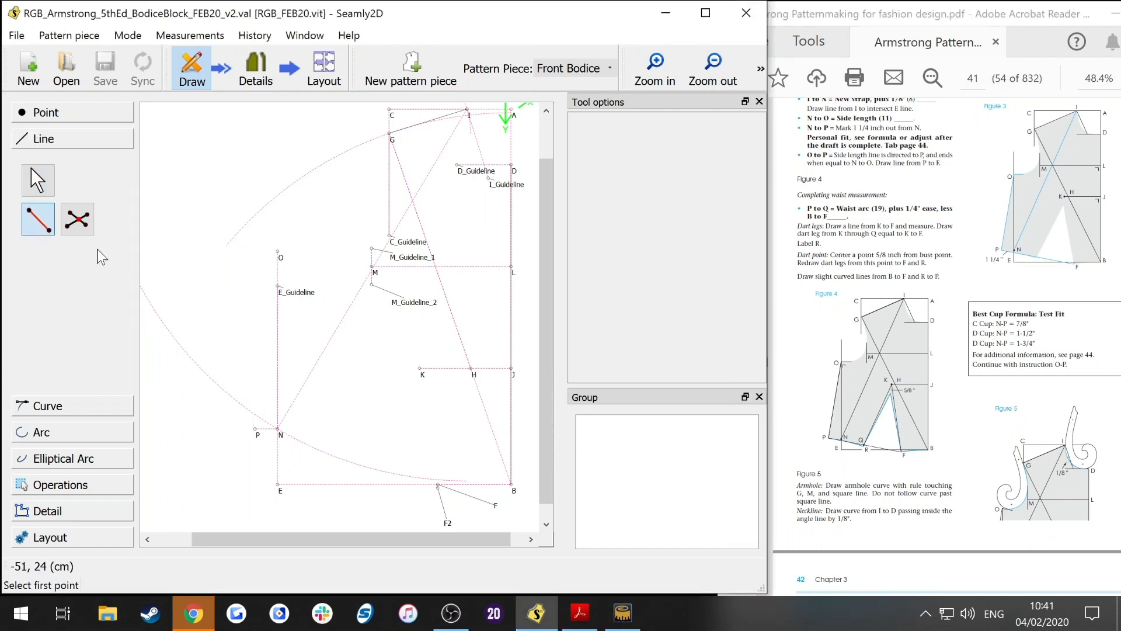
pyautogui.click(279, 255)
pyautogui.click(256, 430)
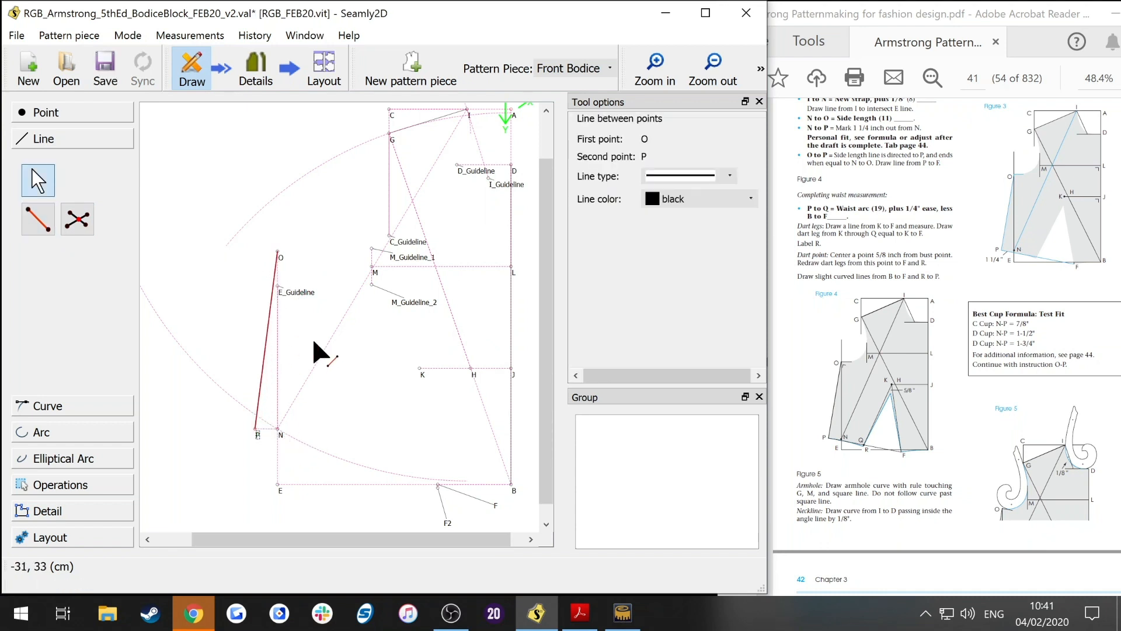
pyautogui.click(721, 179)
pyautogui.click(692, 225)
pyautogui.click(701, 199)
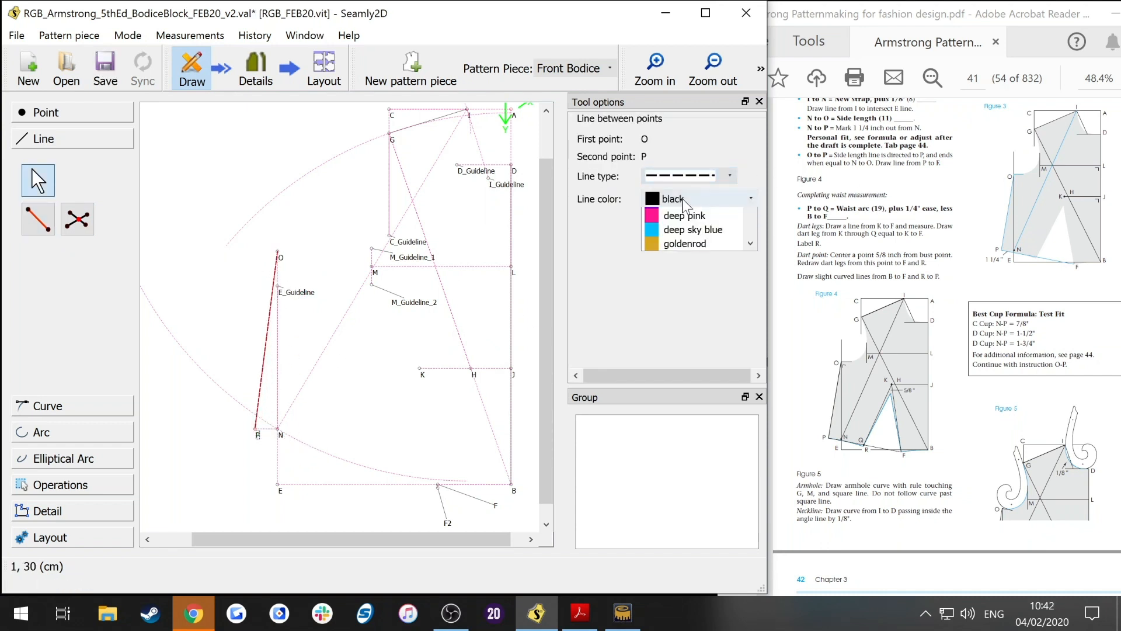
pyautogui.click(684, 312)
pyautogui.hotkey('ctrl', 's')
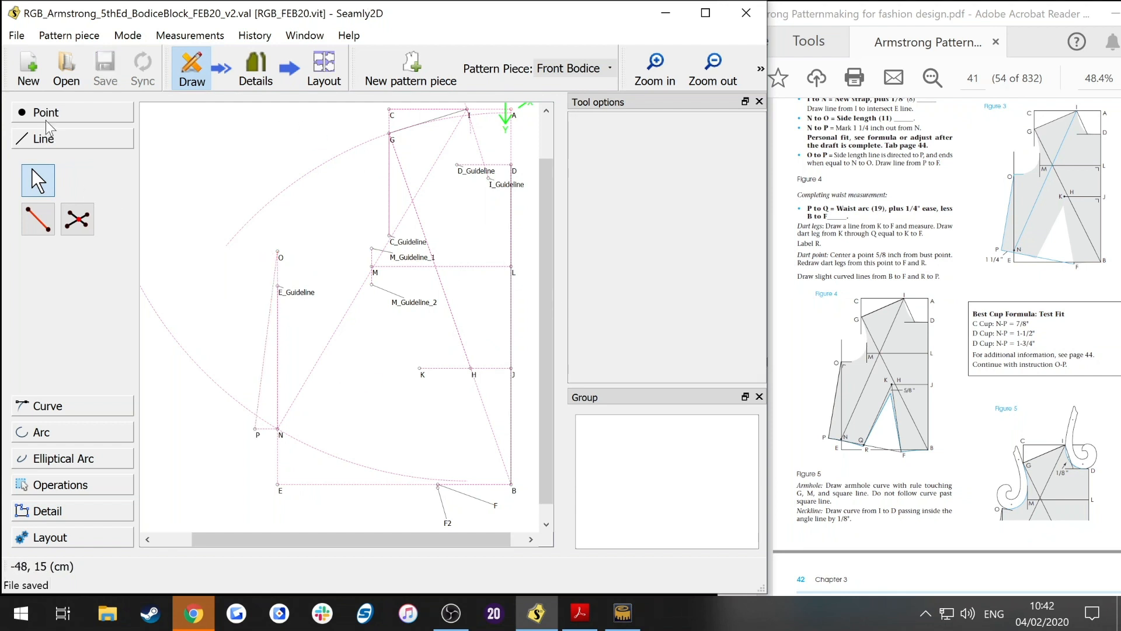
# Step: Start a point at distance and angle from O and set its length formula to Line_N_O
pyautogui.click(49, 115)
pyautogui.click(38, 144)
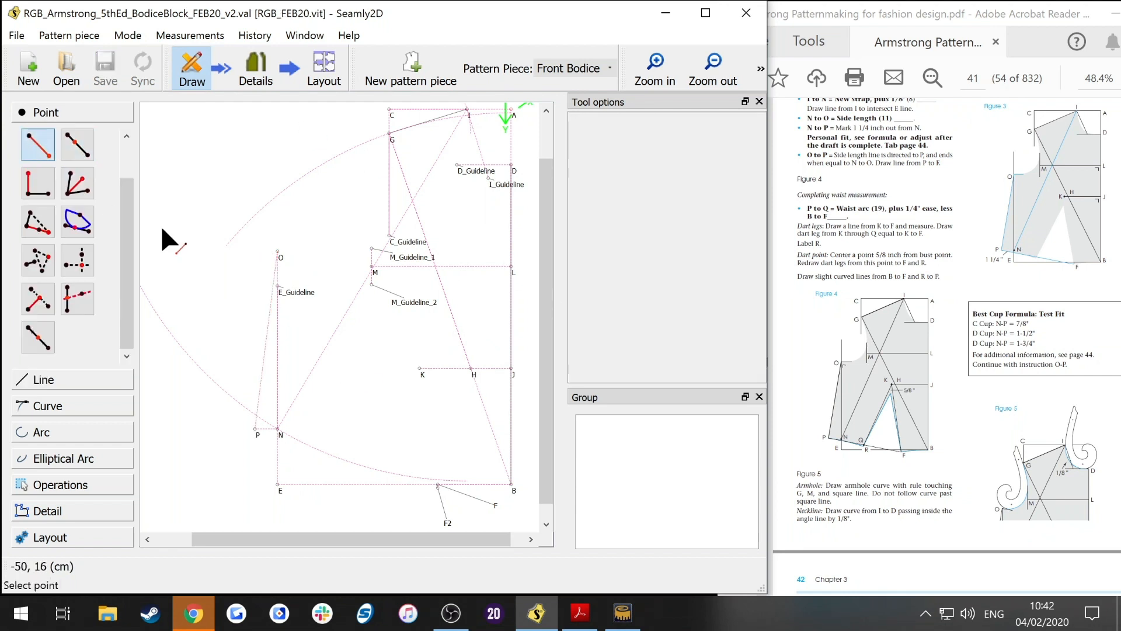
pyautogui.click(281, 258)
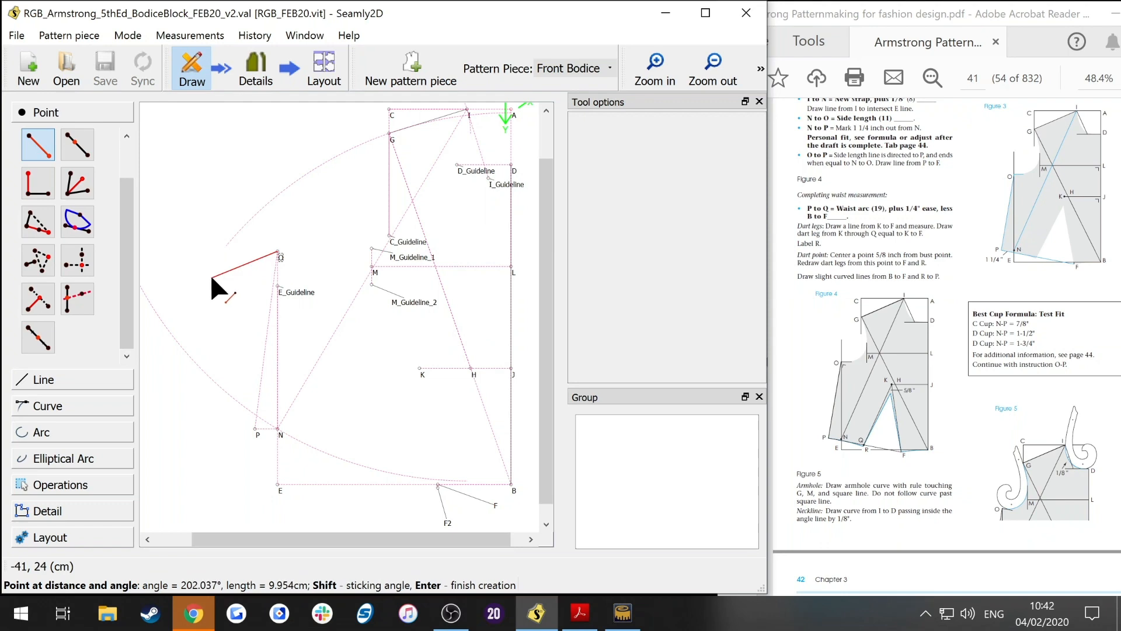
pyautogui.click(209, 272)
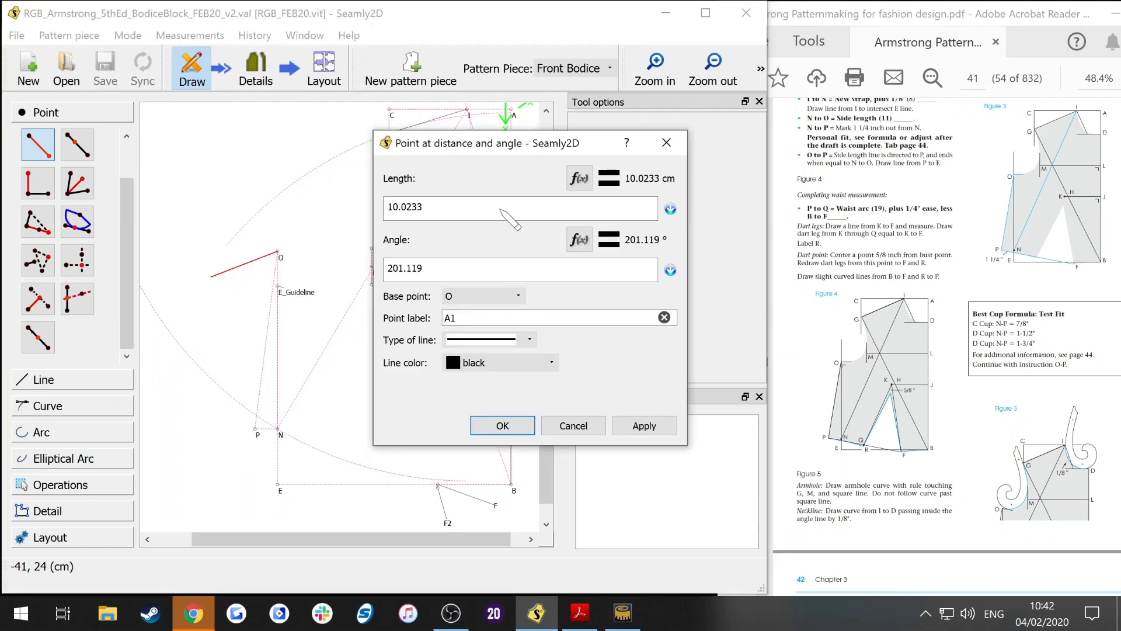
pyautogui.click(580, 178)
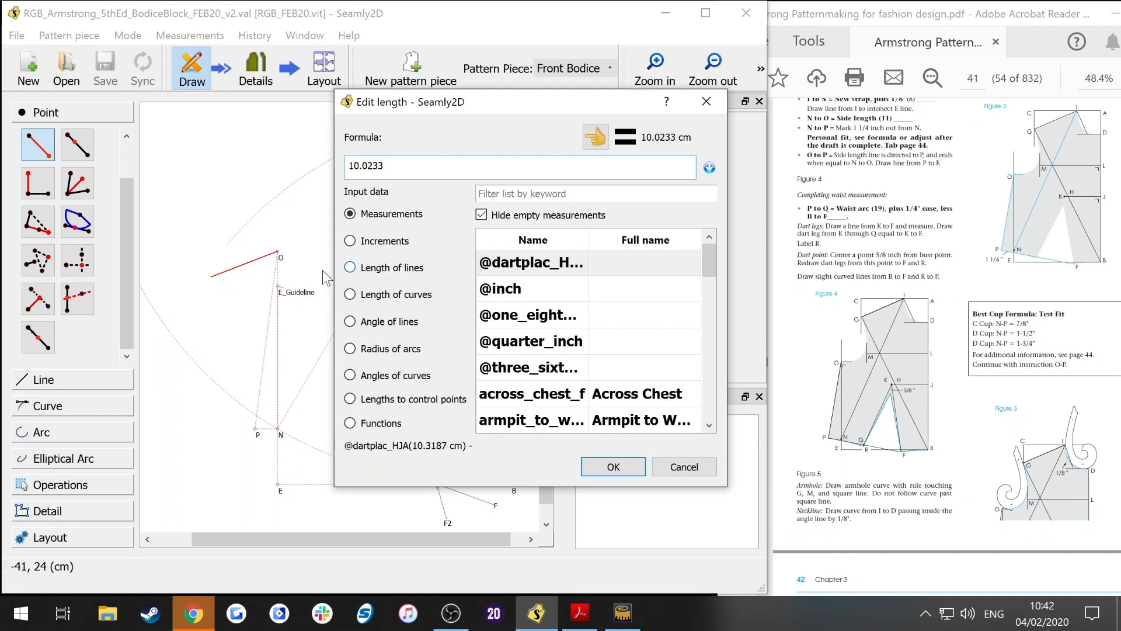
pyautogui.click(362, 267)
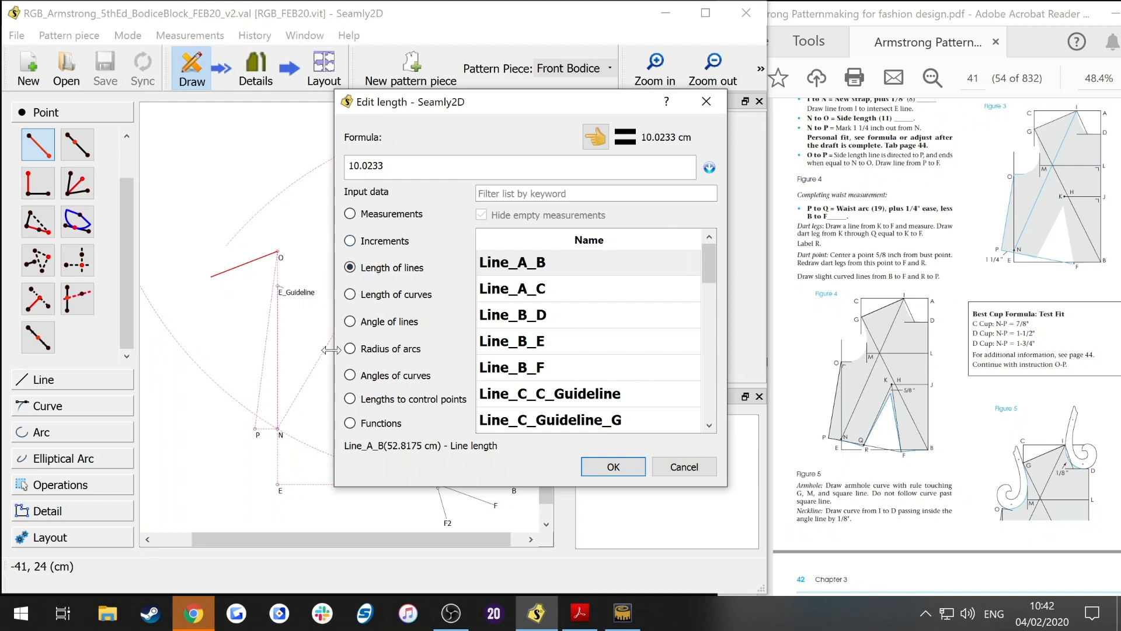
pyautogui.doubleClick(369, 166)
pyautogui.press('BackSpace')
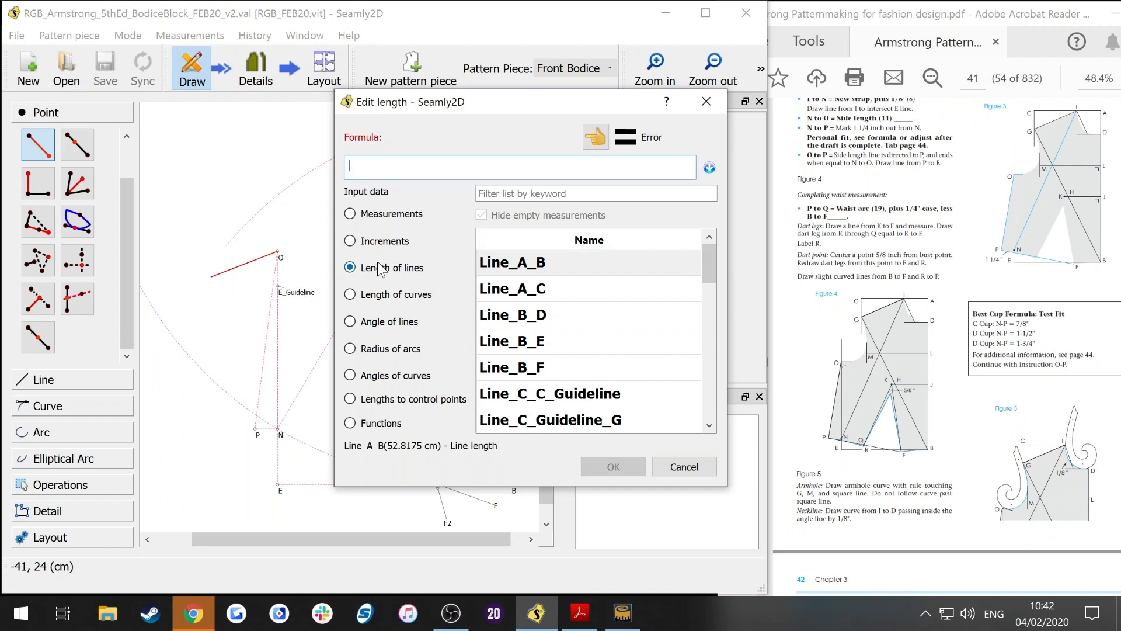
pyautogui.scroll(-6, 603, 303)
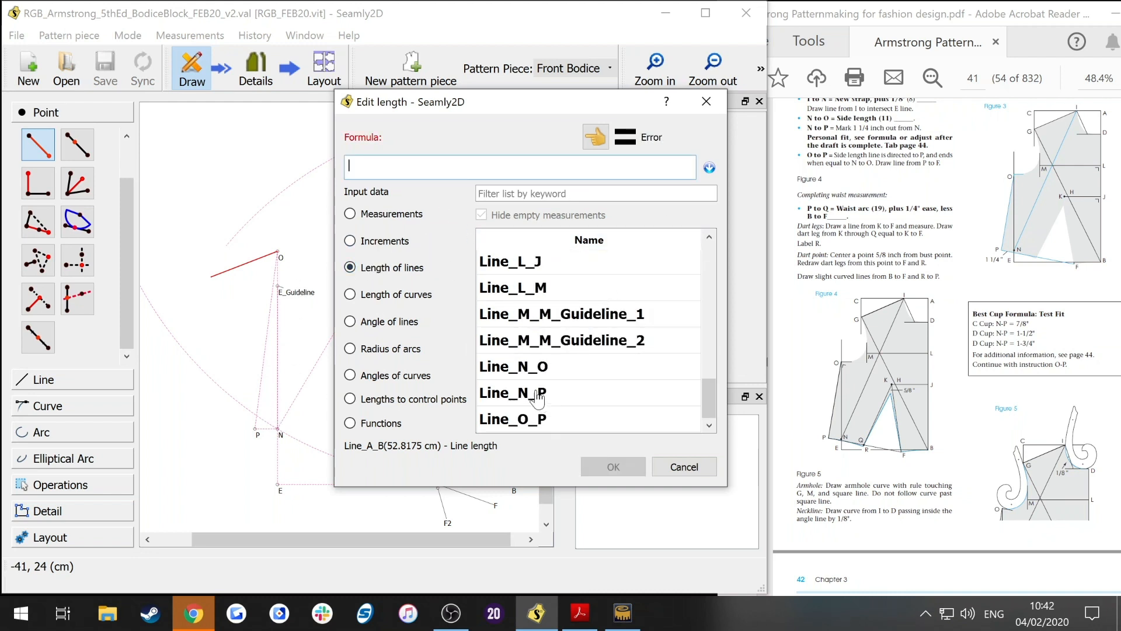
pyautogui.doubleClick(528, 368)
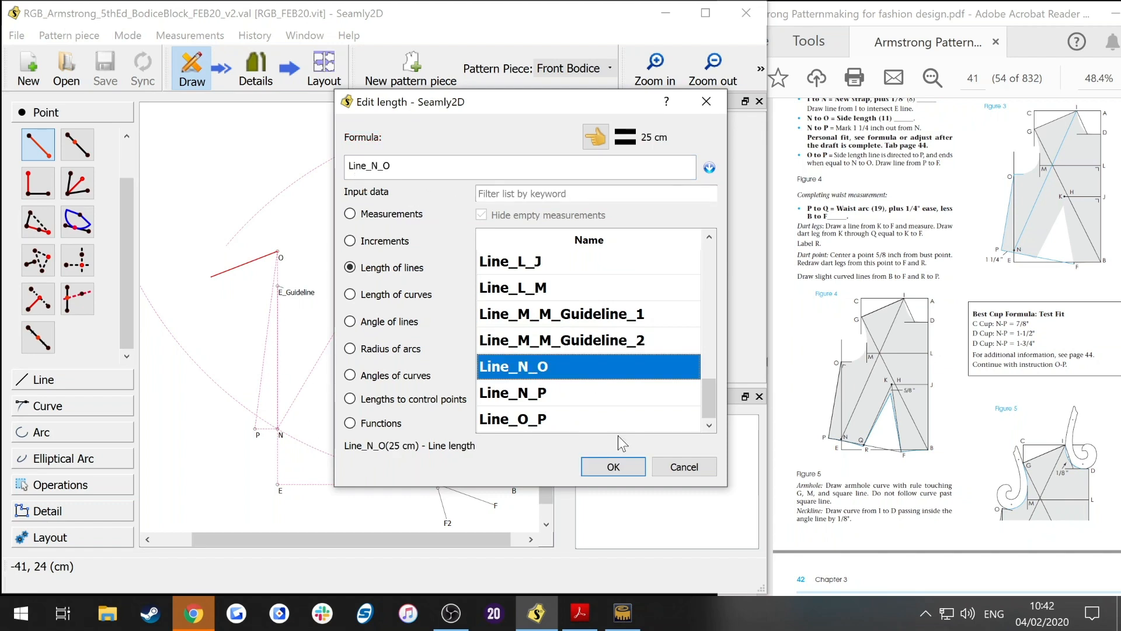
pyautogui.click(613, 467)
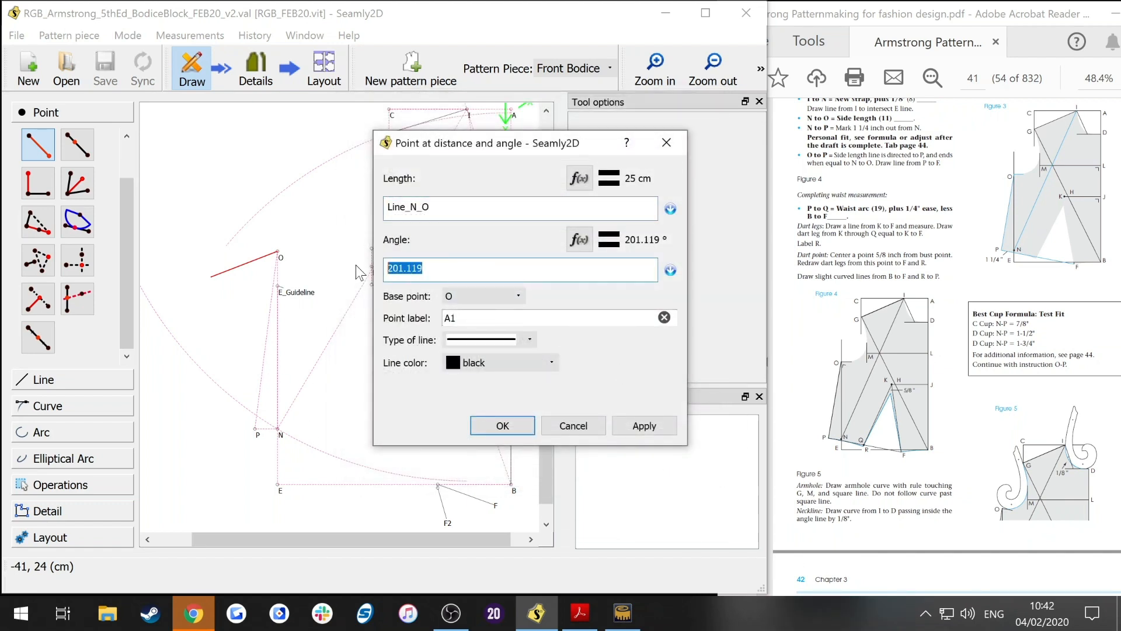
# Step: Set the new point's angle formula to AngleLine_O_P and label it P2
pyautogui.press('BackSpace')
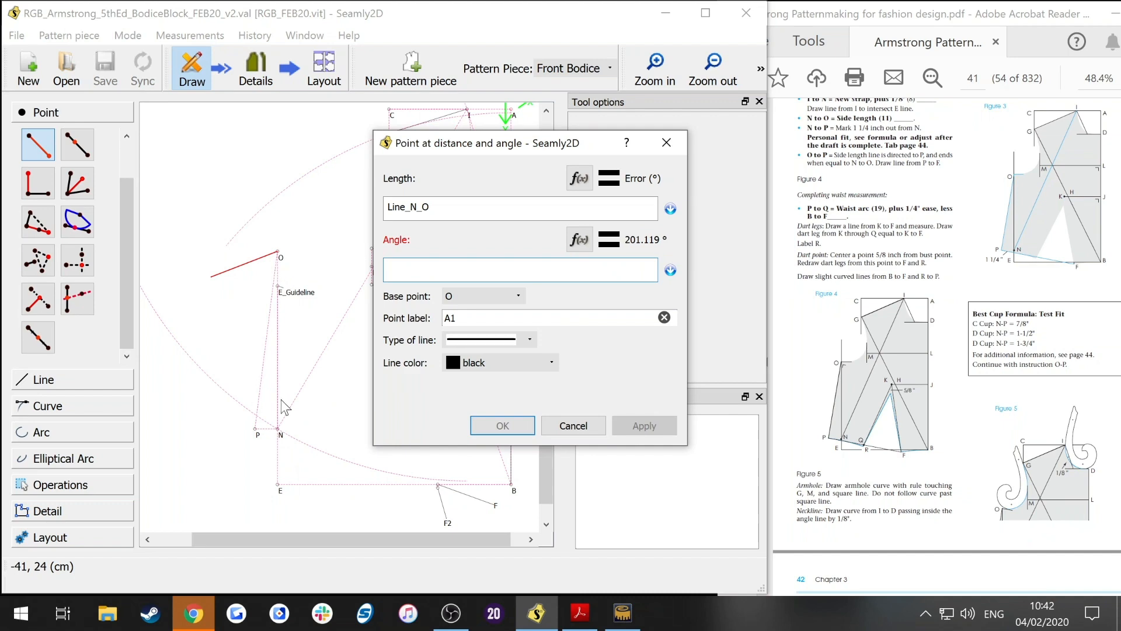
pyautogui.click(584, 246)
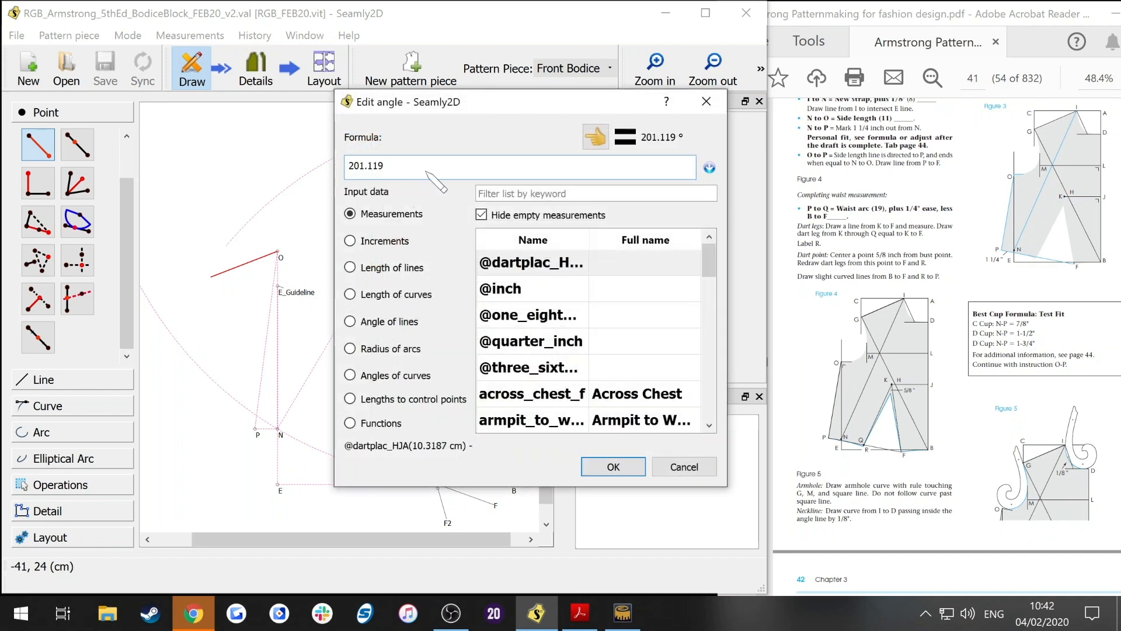
pyautogui.hotkey('ctrl', 'a')
pyautogui.press('BackSpace')
pyautogui.click(395, 321)
pyautogui.click(561, 424)
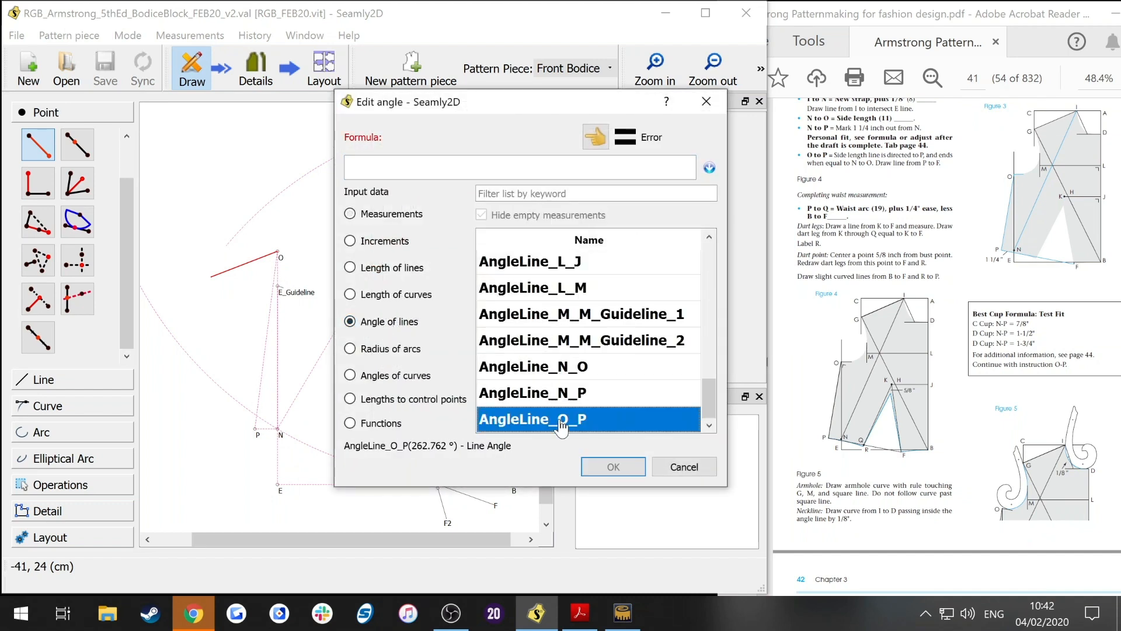
pyautogui.doubleClick(628, 425)
pyautogui.click(614, 467)
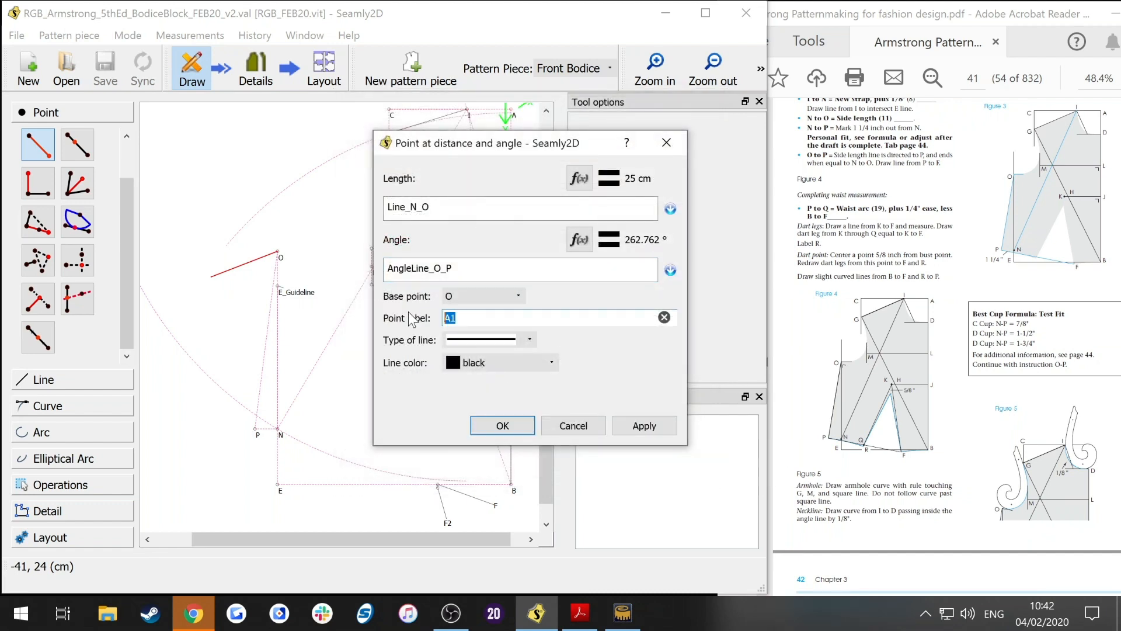
pyautogui.press('BackSpace')
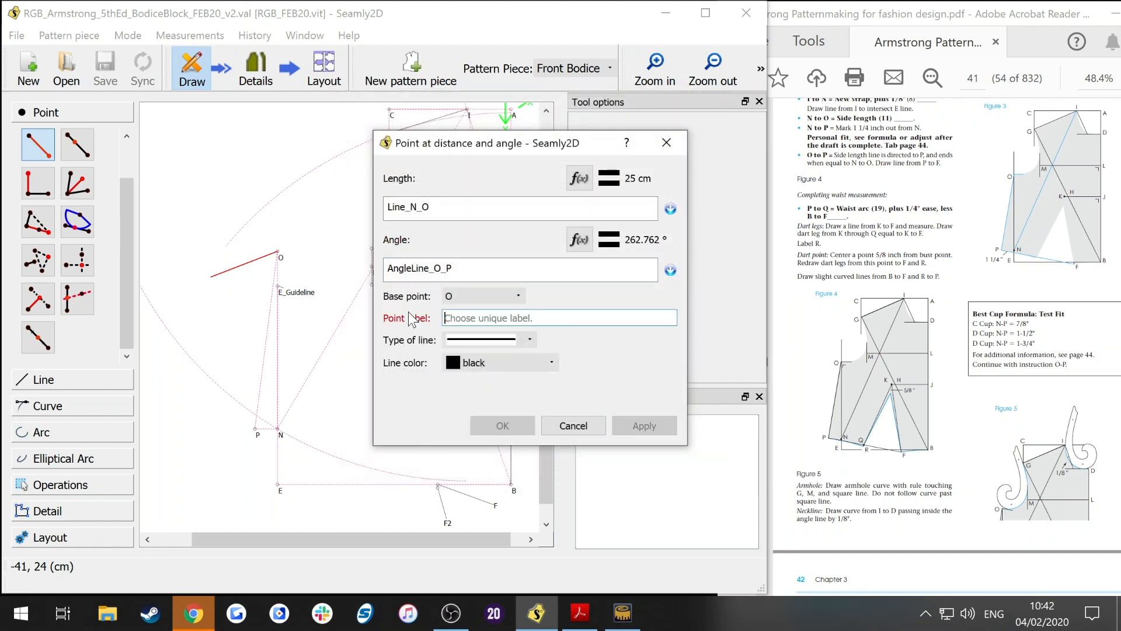
pyautogui.write('P2')
pyautogui.click(516, 425)
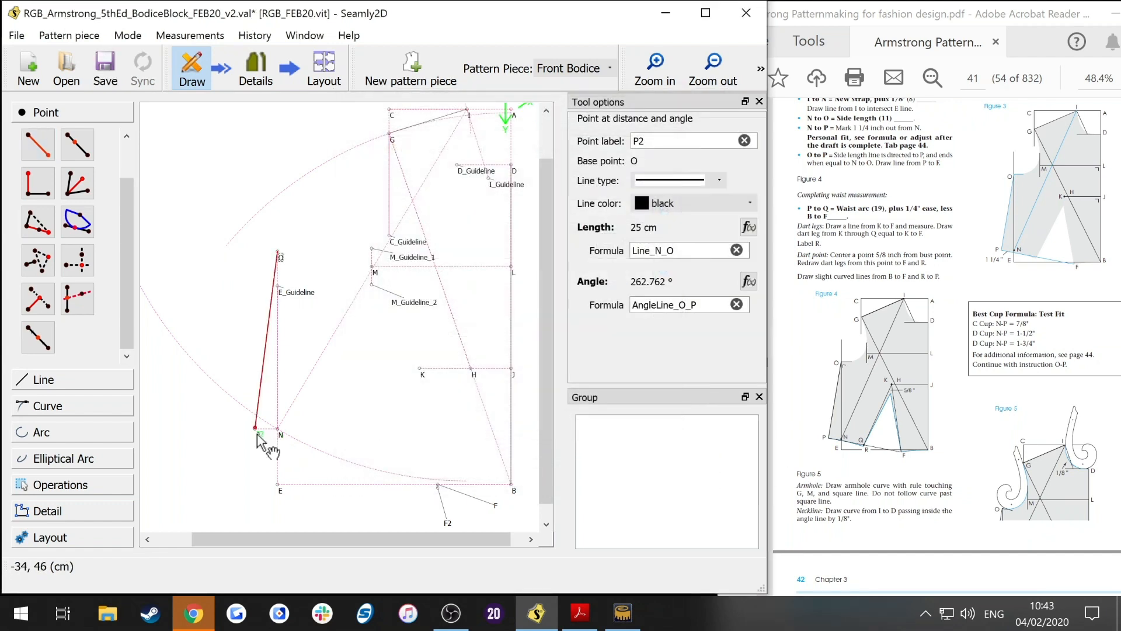
pyautogui.click(257, 433)
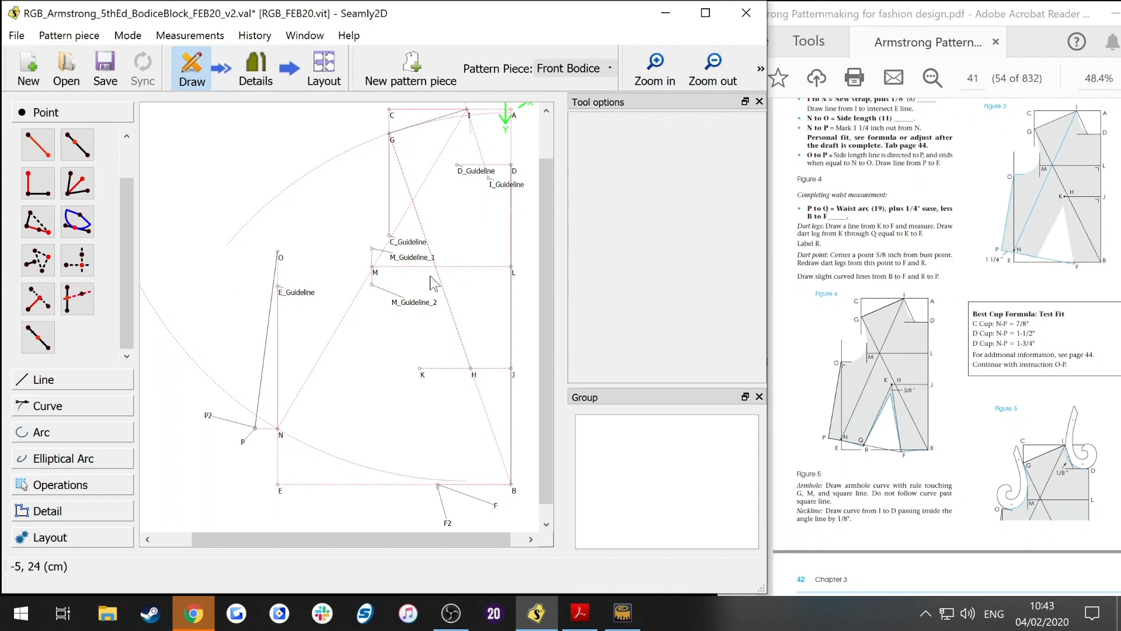
# Step: Draw a dashed deep pink line from P2 to F2 and save the file
pyautogui.click(43, 379)
pyautogui.click(38, 219)
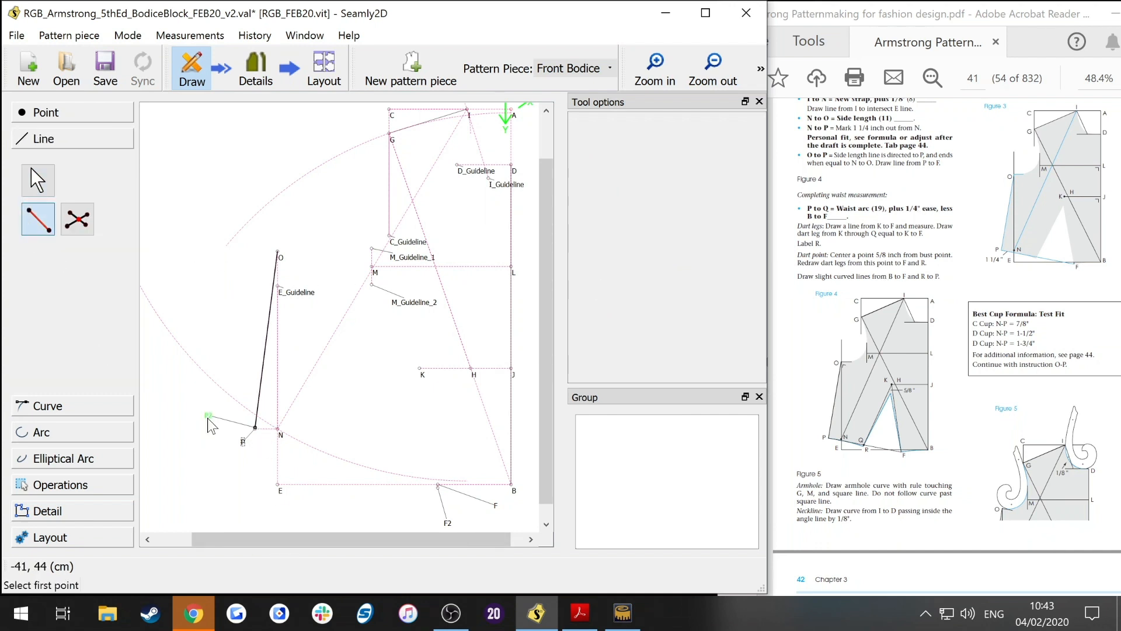
pyautogui.click(256, 428)
pyautogui.click(445, 524)
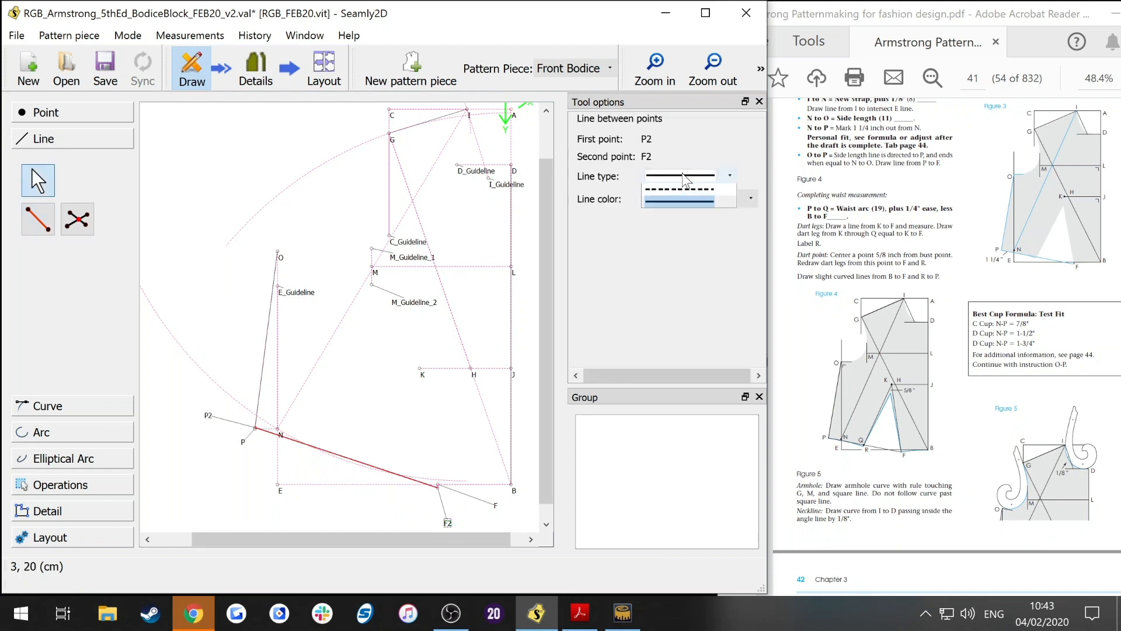
pyautogui.click(686, 176)
pyautogui.click(692, 216)
pyautogui.click(695, 198)
pyautogui.click(694, 313)
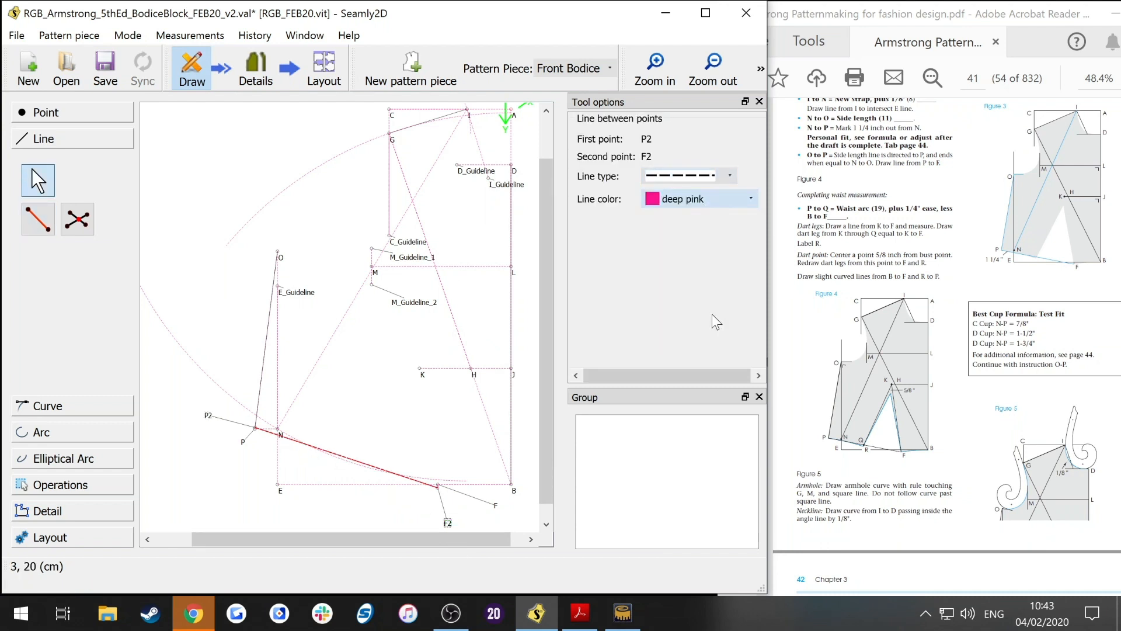
pyautogui.click(533, 467)
pyautogui.hotkey('ctrl', 's')
# Step: Draw a dash-dot deep pink line from B to F2 and save the file
pyautogui.moveTo(925, 206); pyautogui.dragTo(934, 264)
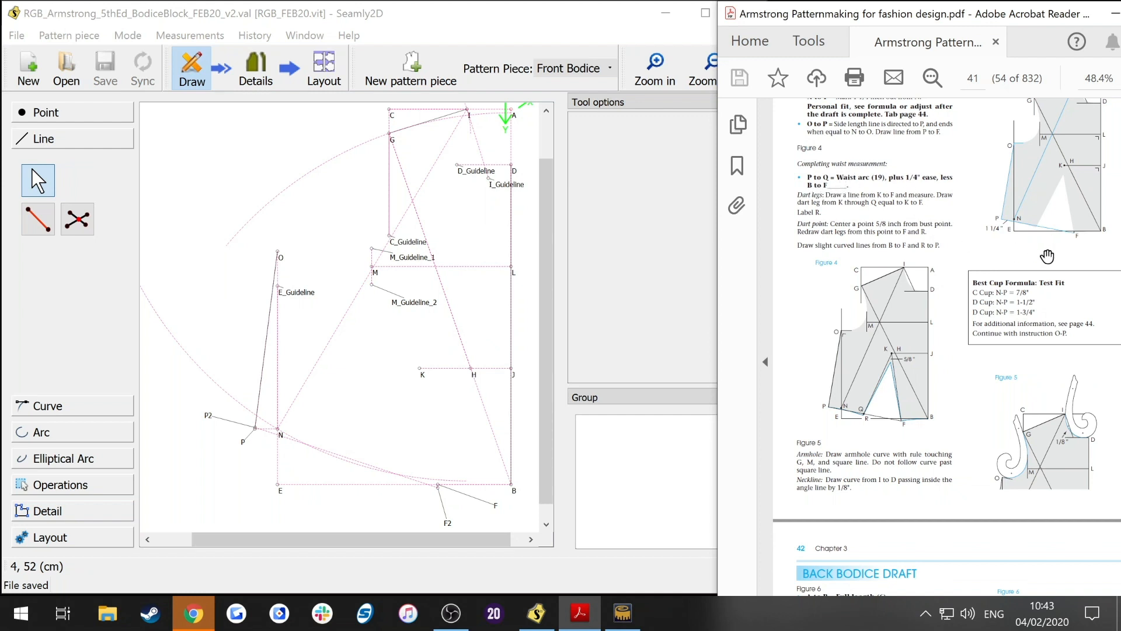
pyautogui.click(38, 219)
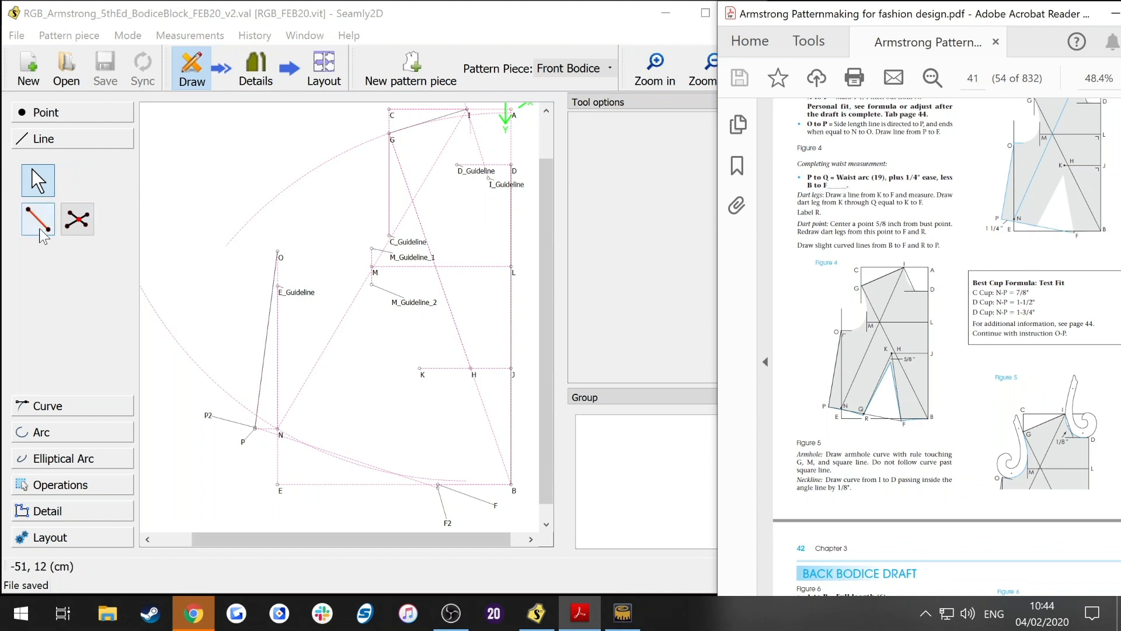
pyautogui.click(511, 484)
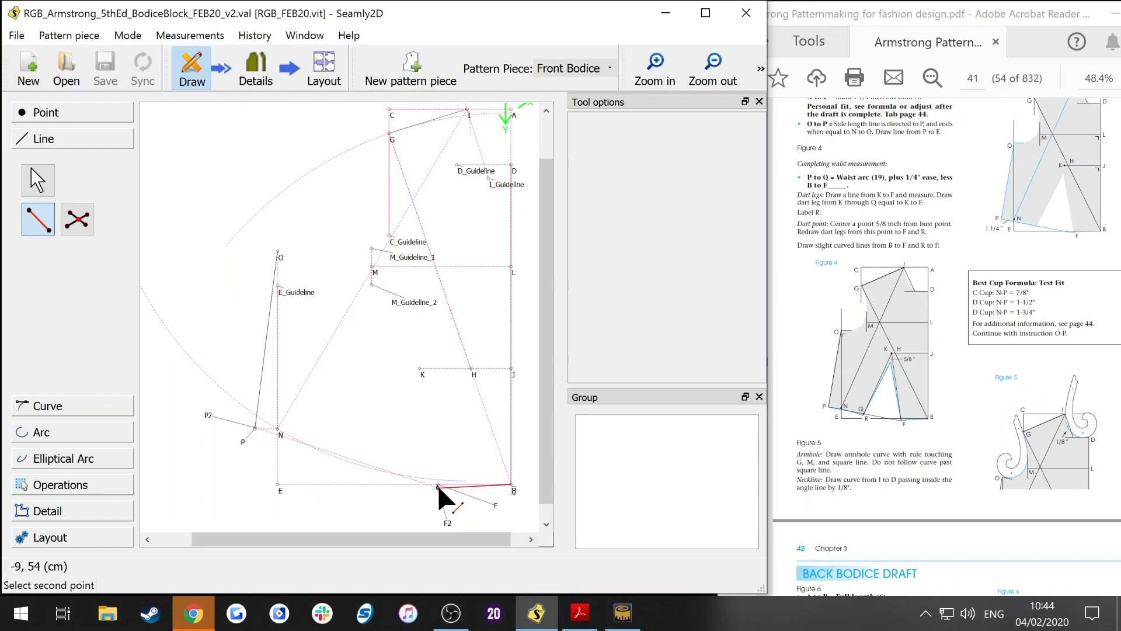
pyautogui.click(438, 487)
pyautogui.click(722, 174)
pyautogui.click(693, 201)
pyautogui.click(700, 199)
pyautogui.click(686, 311)
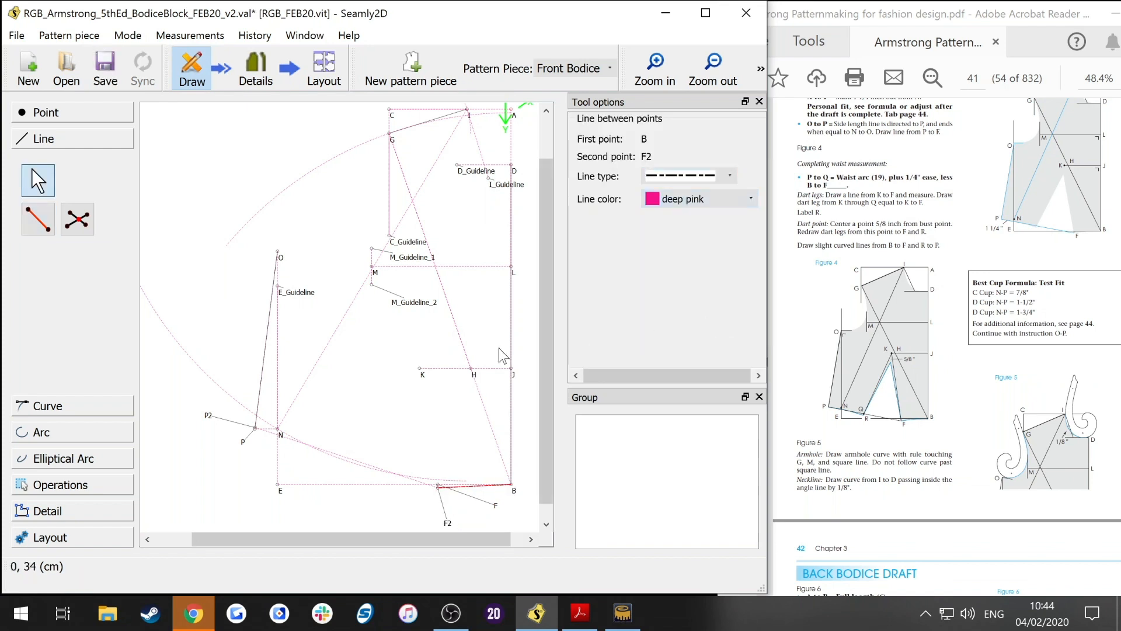
pyautogui.click(496, 516)
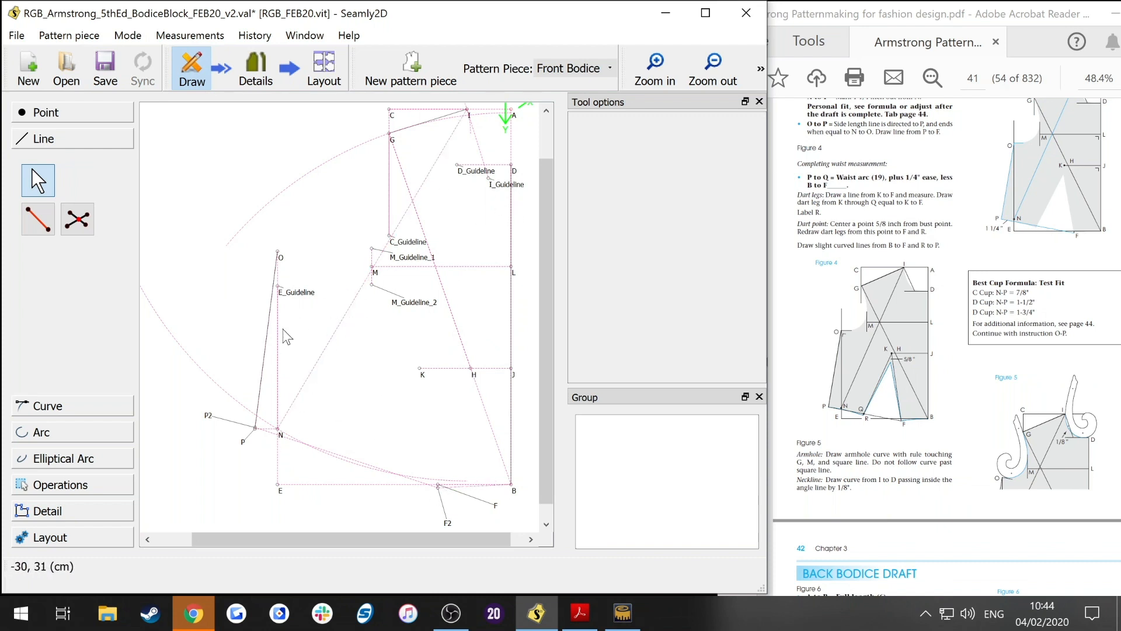
pyautogui.hotkey('ctrl', 's')
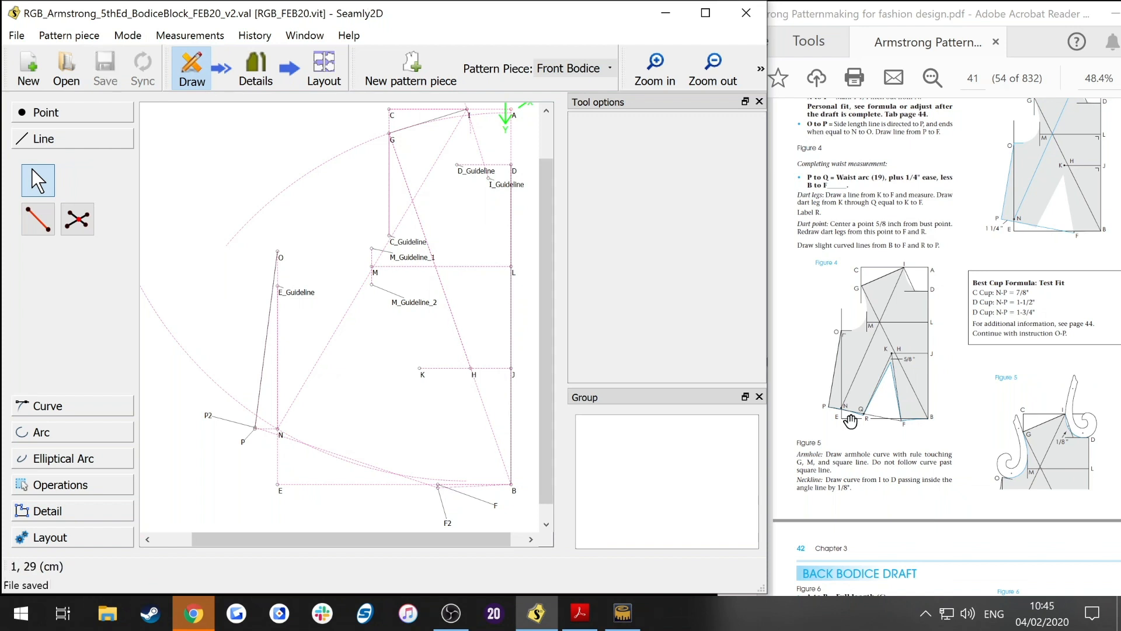
pyautogui.click(46, 112)
pyautogui.click(38, 144)
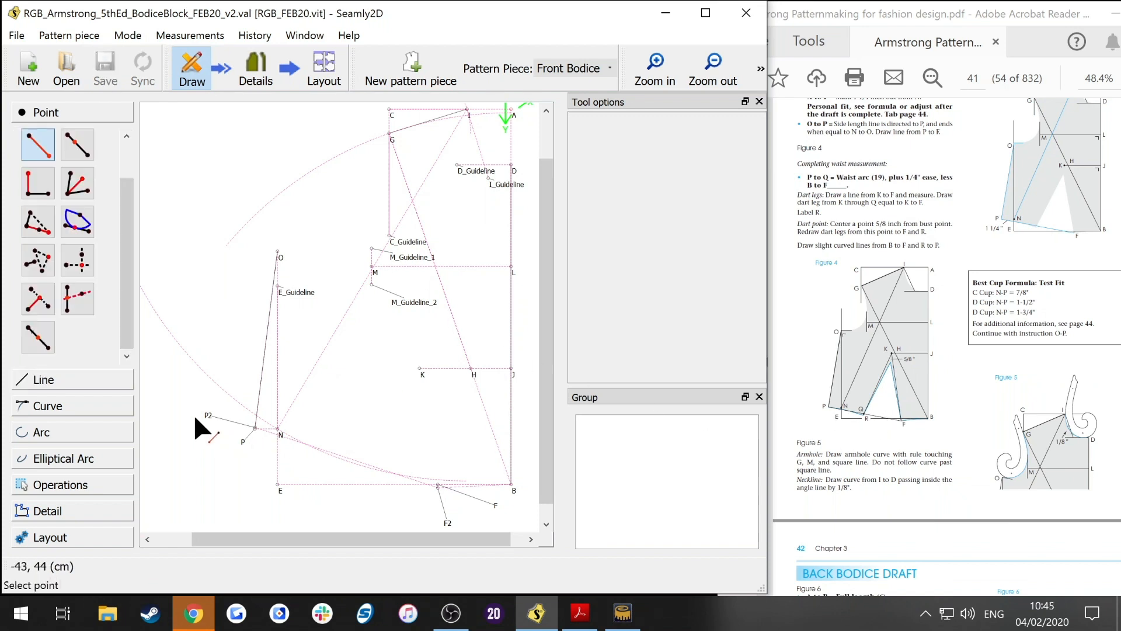
pyautogui.click(208, 416)
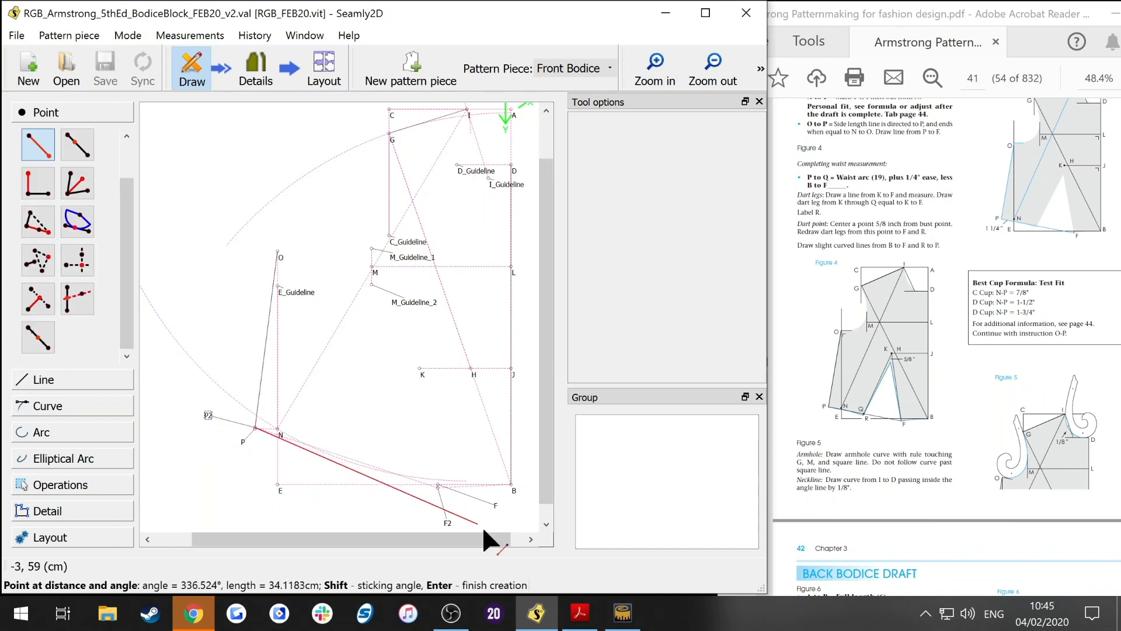
pyautogui.click(408, 501)
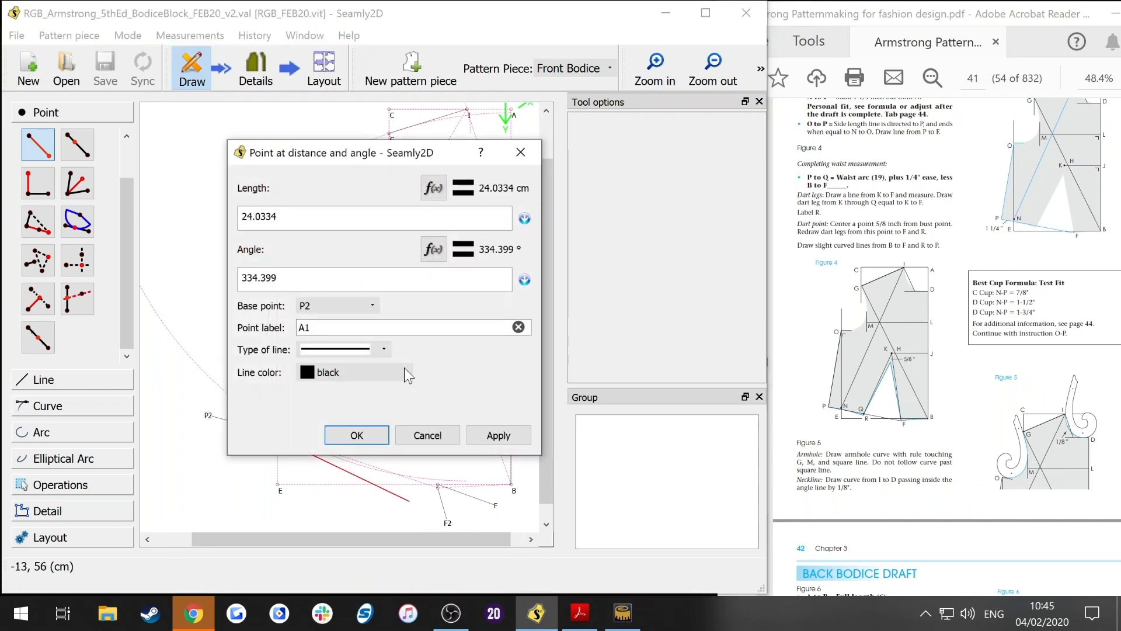
pyautogui.moveTo(303, 165)
pyautogui.mouseDown()
pyautogui.moveTo(500, 134)
pyautogui.moveTo(310, 155)
pyautogui.mouseUp()
pyautogui.click(629, 159)
pyautogui.press('BackSpace')
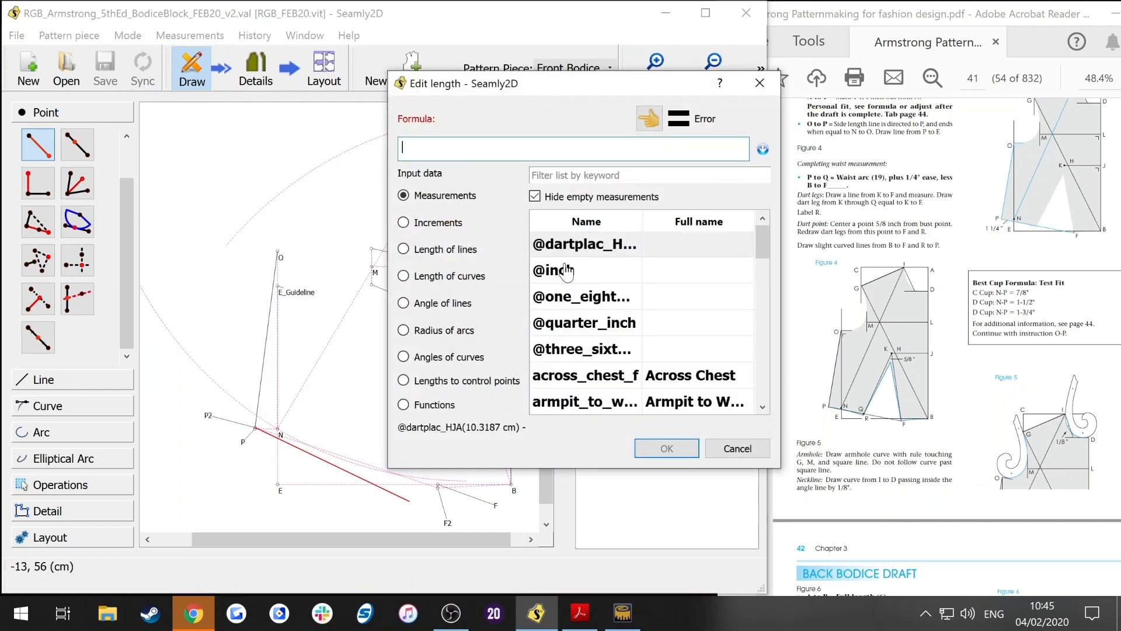
pyautogui.click(554, 174)
pyautogui.write('waist')
pyautogui.doubleClick(584, 348)
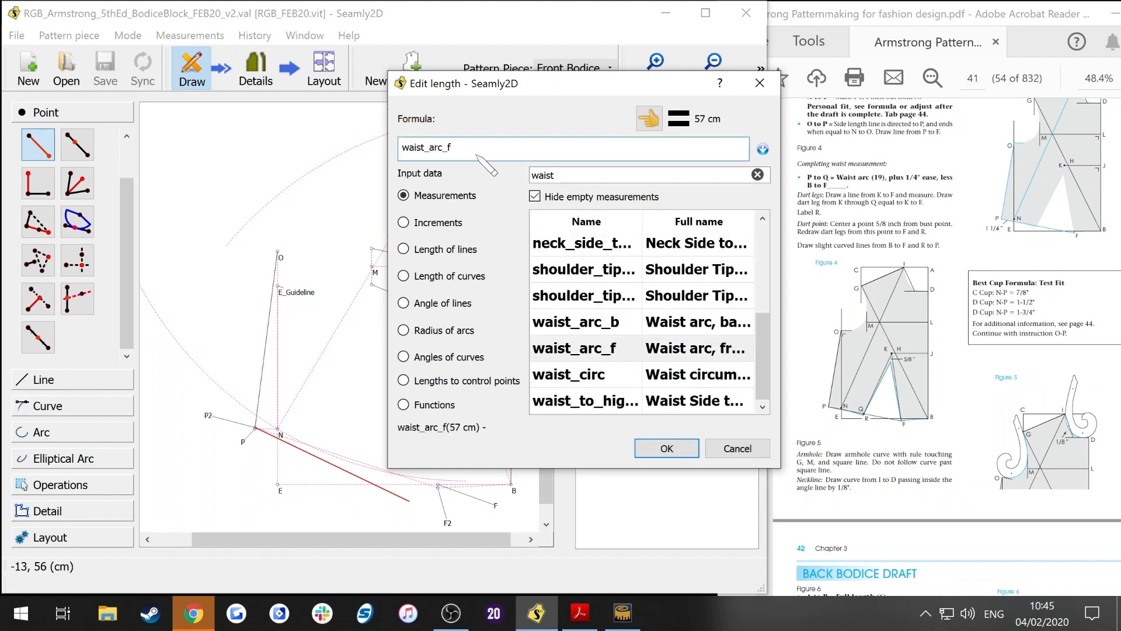
pyautogui.write('/2)')
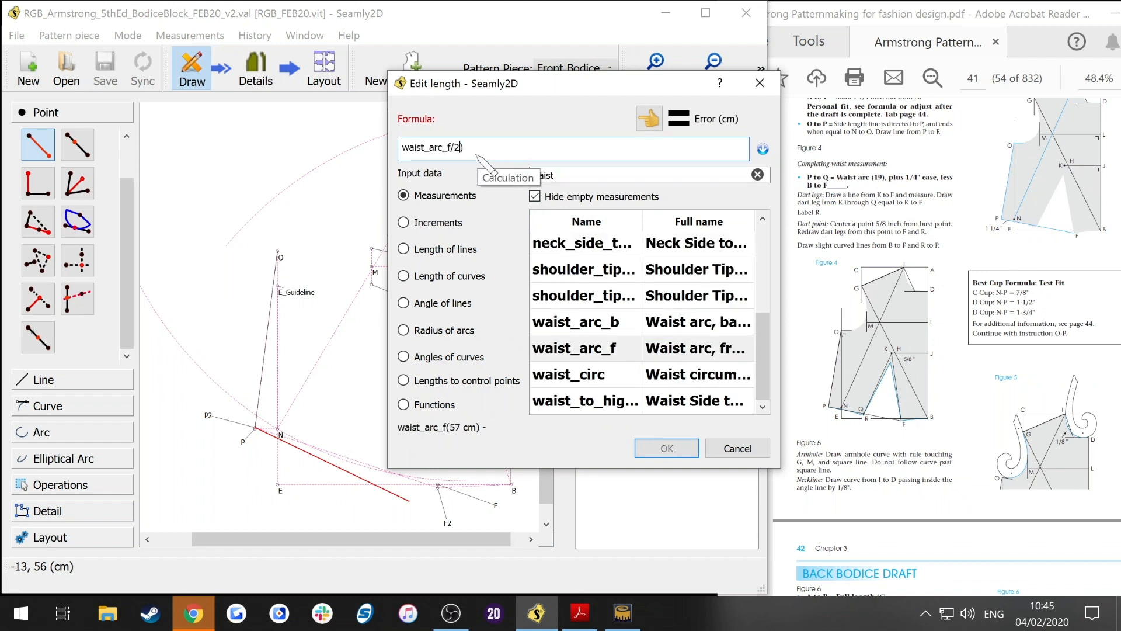
pyautogui.write('(')
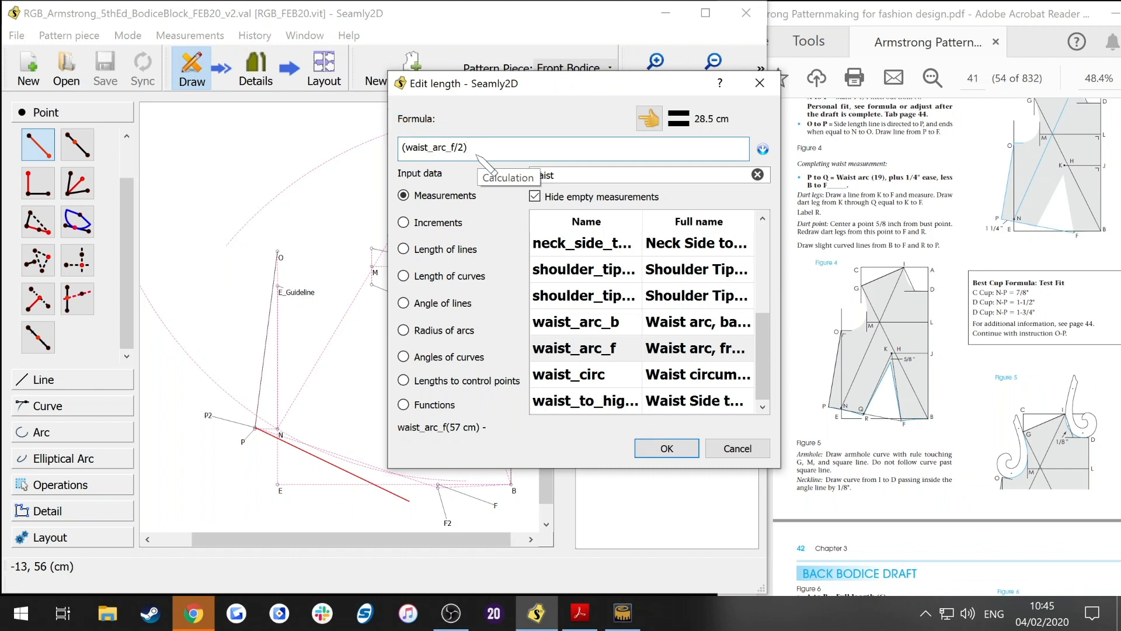
pyautogui.write(' + @quarter_inch')
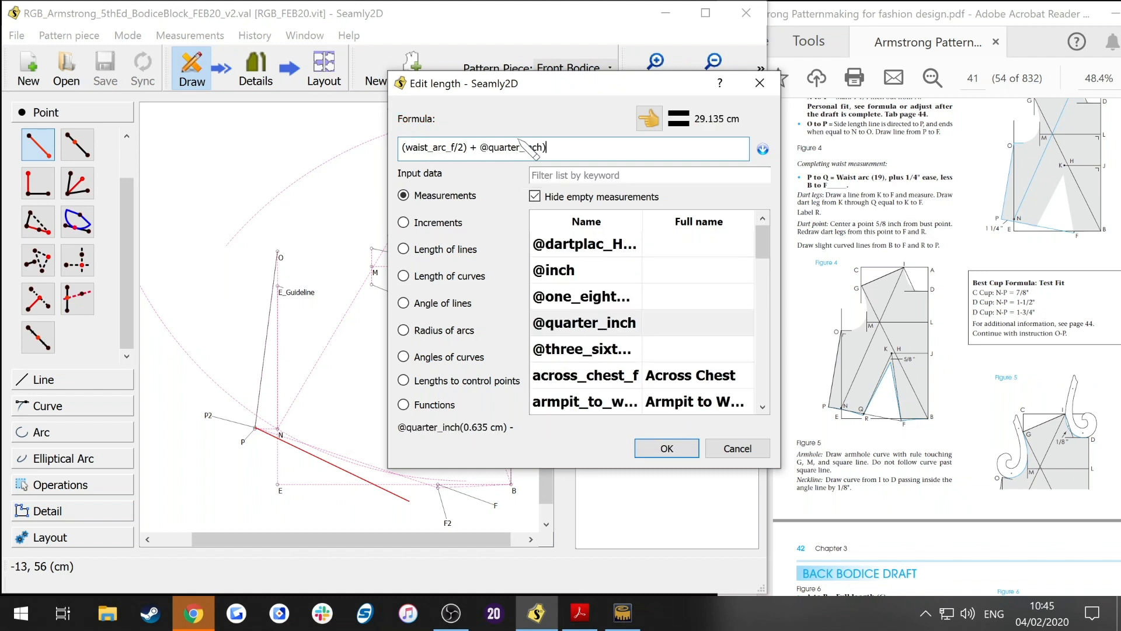
pyautogui.write(')')
pyautogui.write('(')
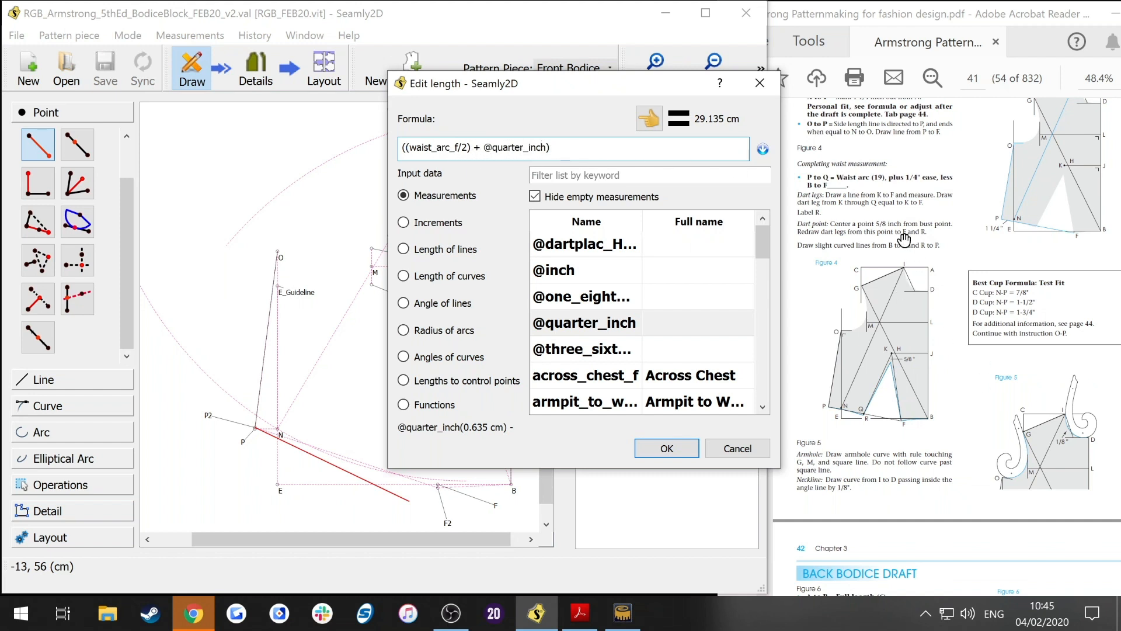
pyautogui.write('-')
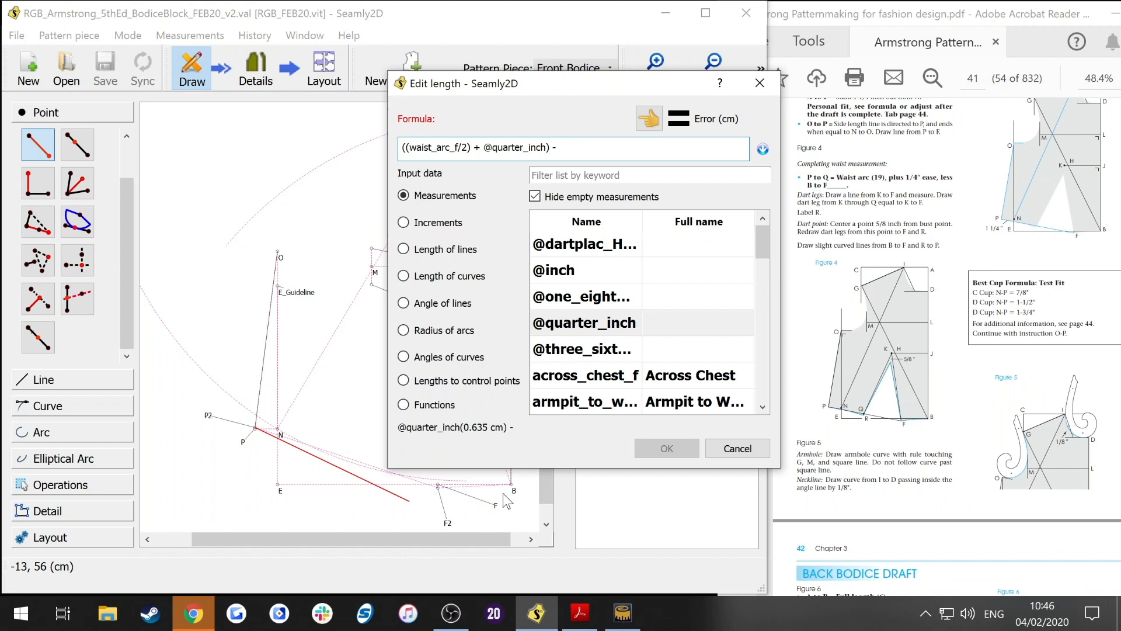
pyautogui.click(455, 249)
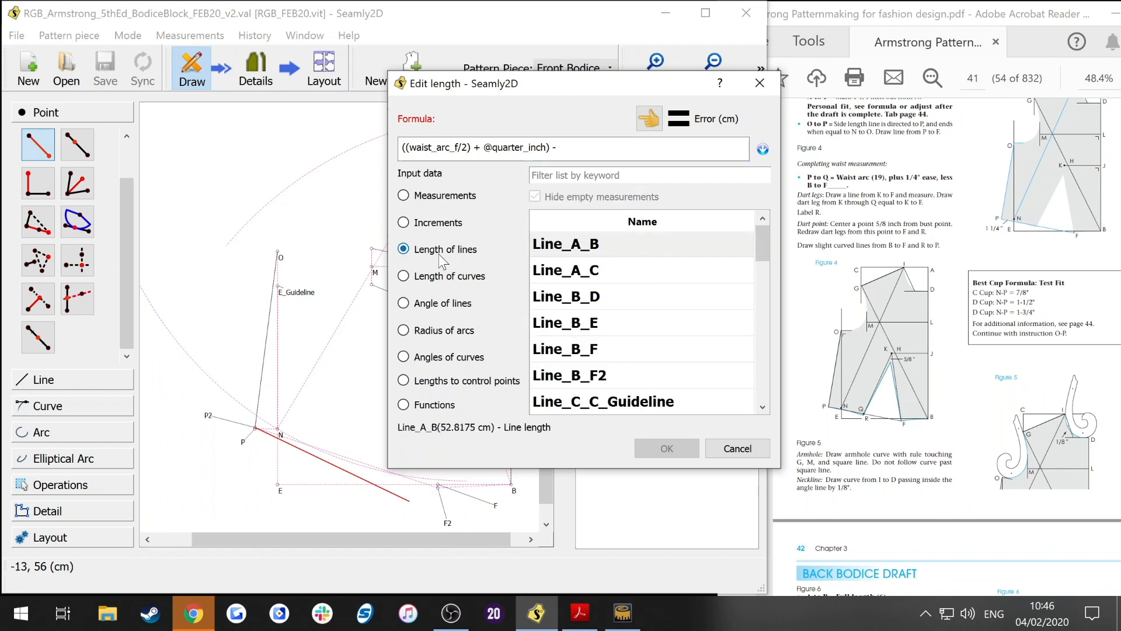
pyautogui.scroll(-1, 643, 284)
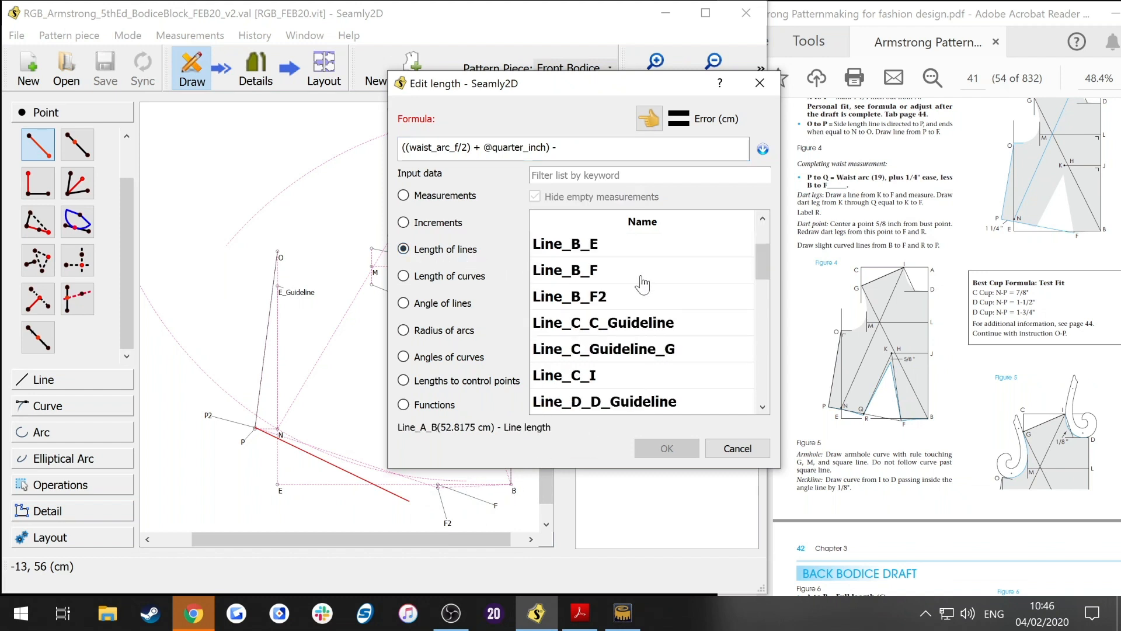
pyautogui.click(599, 299)
pyautogui.doubleClick(573, 300)
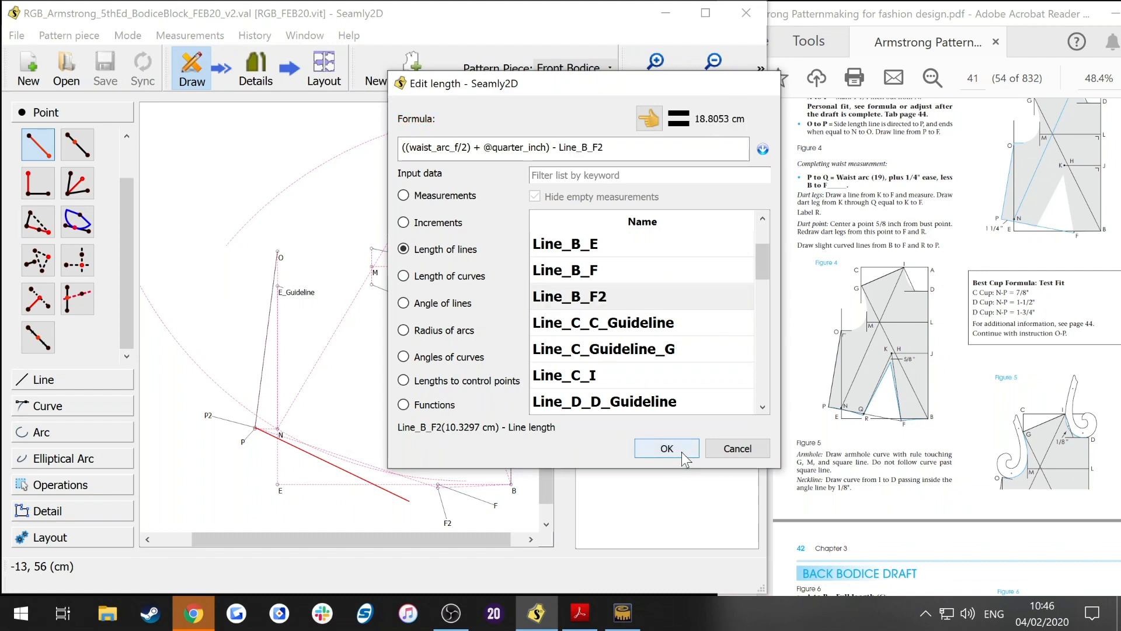
pyautogui.click(667, 448)
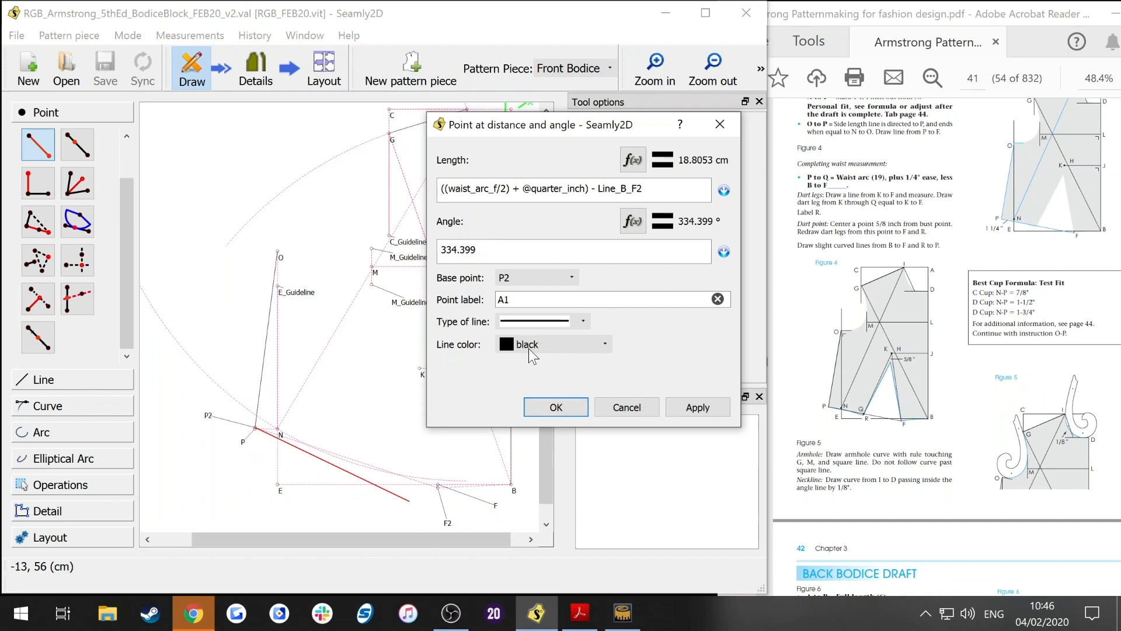
# Step: Set the new point's angle formula to AngleLine_P2_F2
pyautogui.click(632, 221)
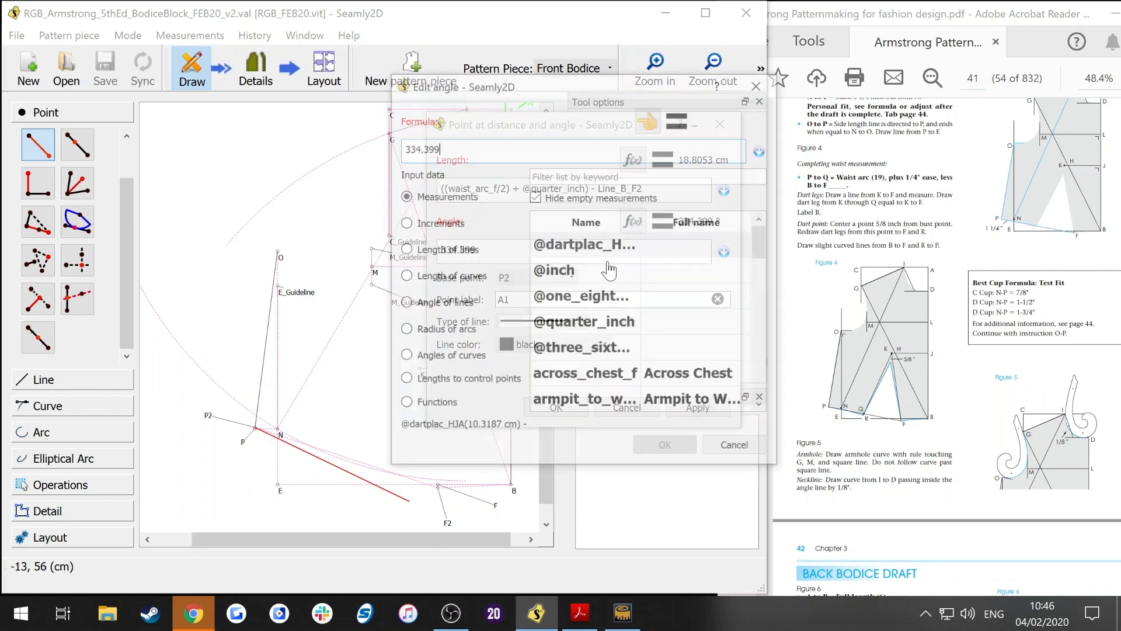
pyautogui.click(445, 303)
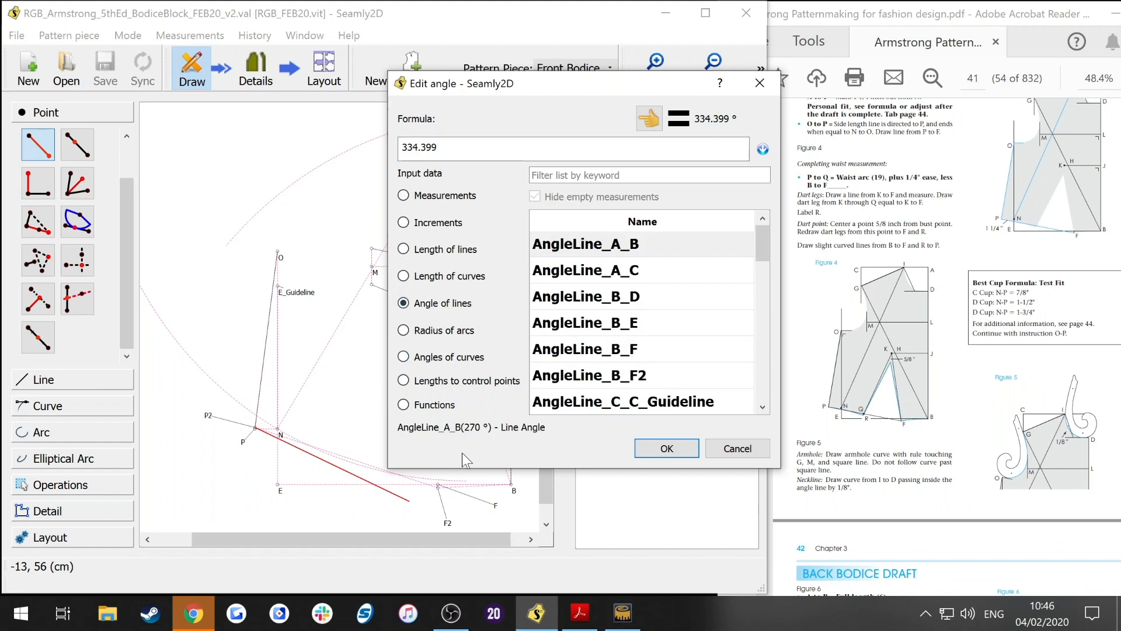
pyautogui.scroll(-8, 677, 359)
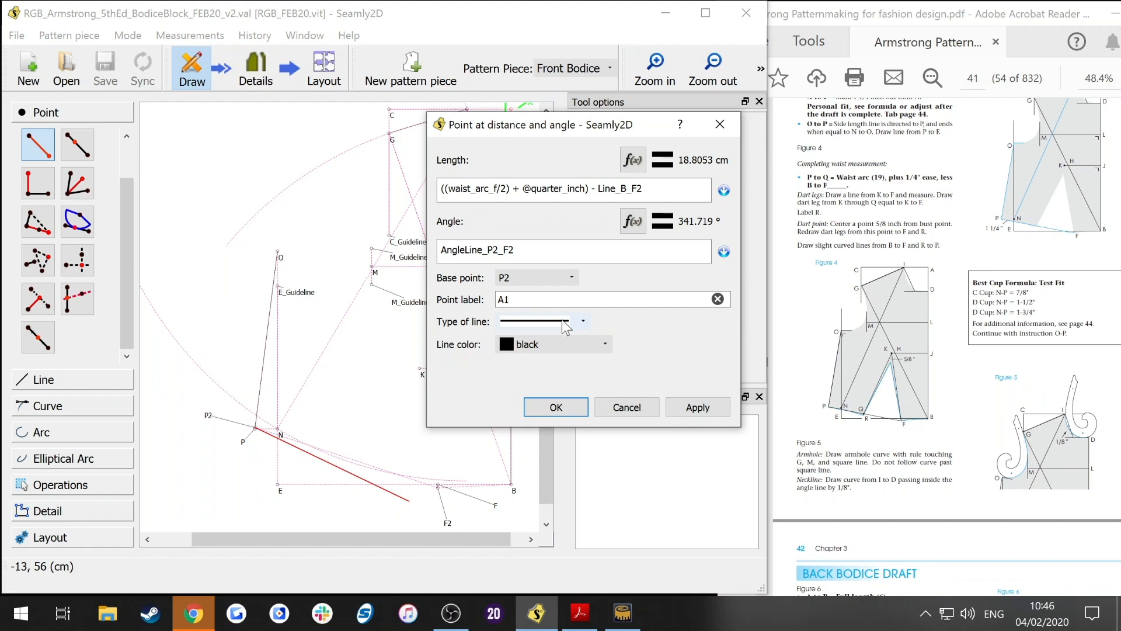
pyautogui.click(565, 323)
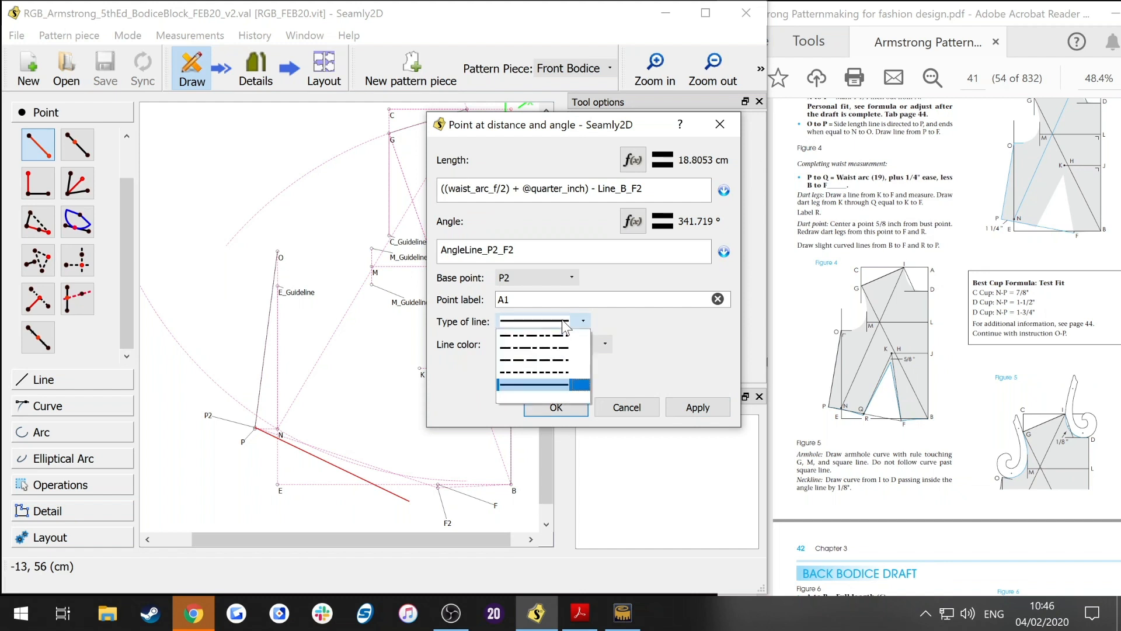
# Step: Give the new point a dashed deep pink line and label it Q
pyautogui.click(549, 333)
pyautogui.click(542, 344)
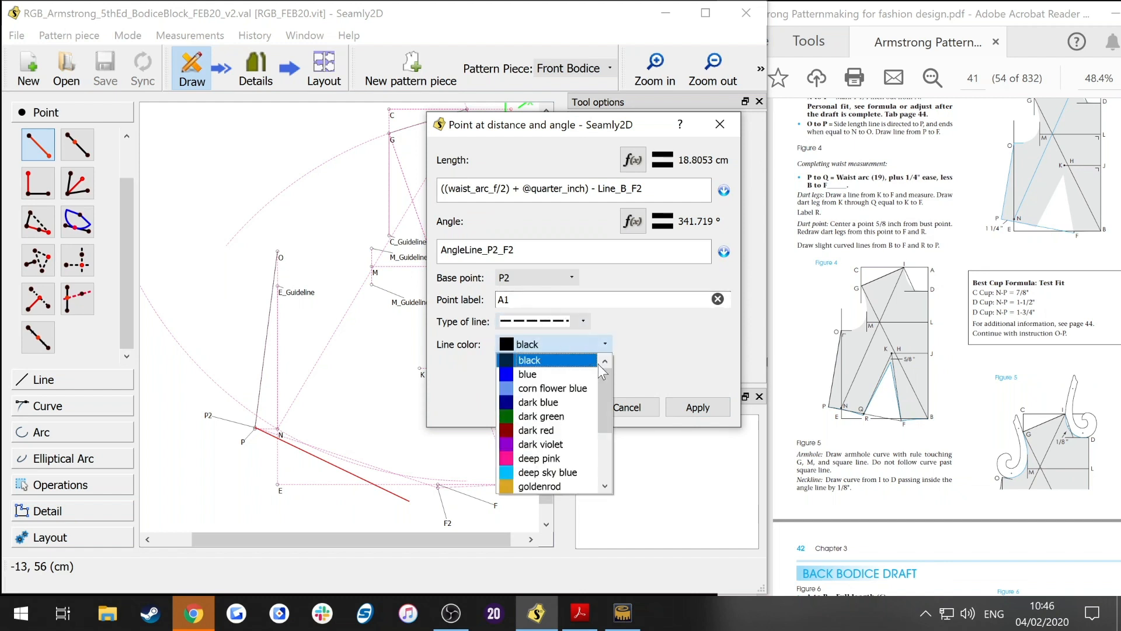
pyautogui.click(523, 458)
pyautogui.click(564, 407)
pyautogui.doubleClick(503, 299)
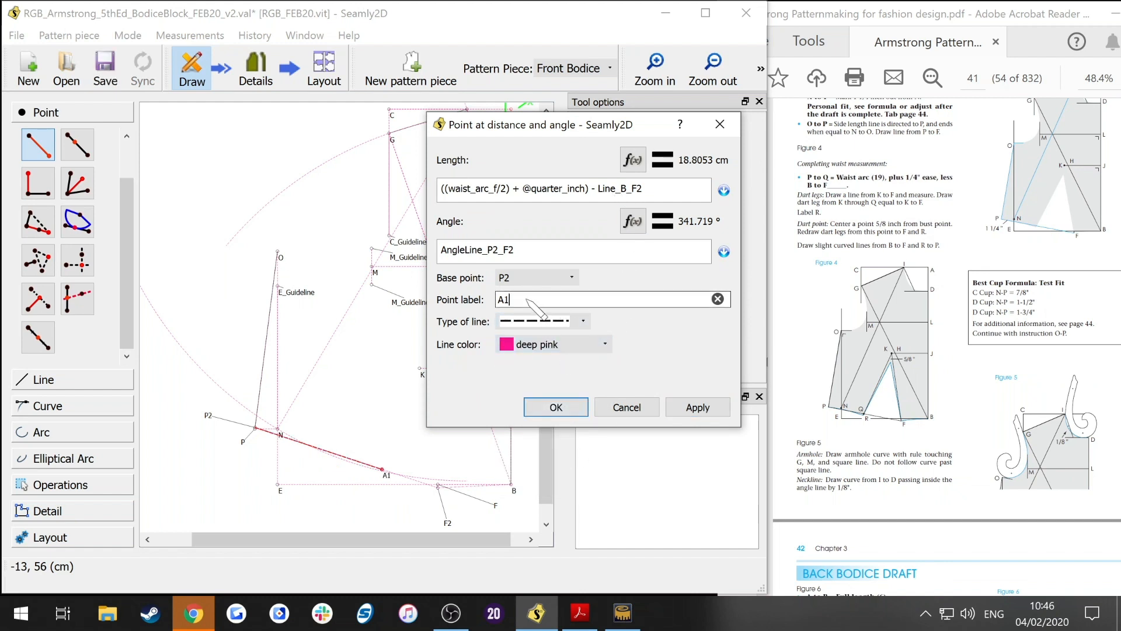
pyautogui.write('Q')
pyautogui.click(540, 411)
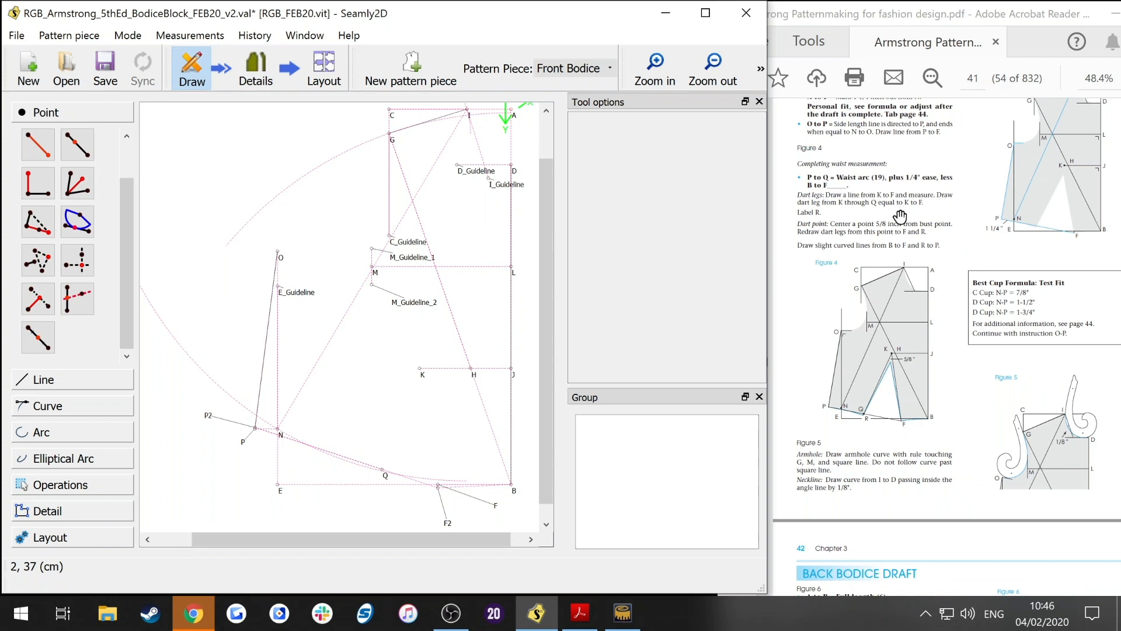
# Step: Draw a dashed deep pink line from K to F2
pyautogui.click(43, 379)
pyautogui.click(38, 219)
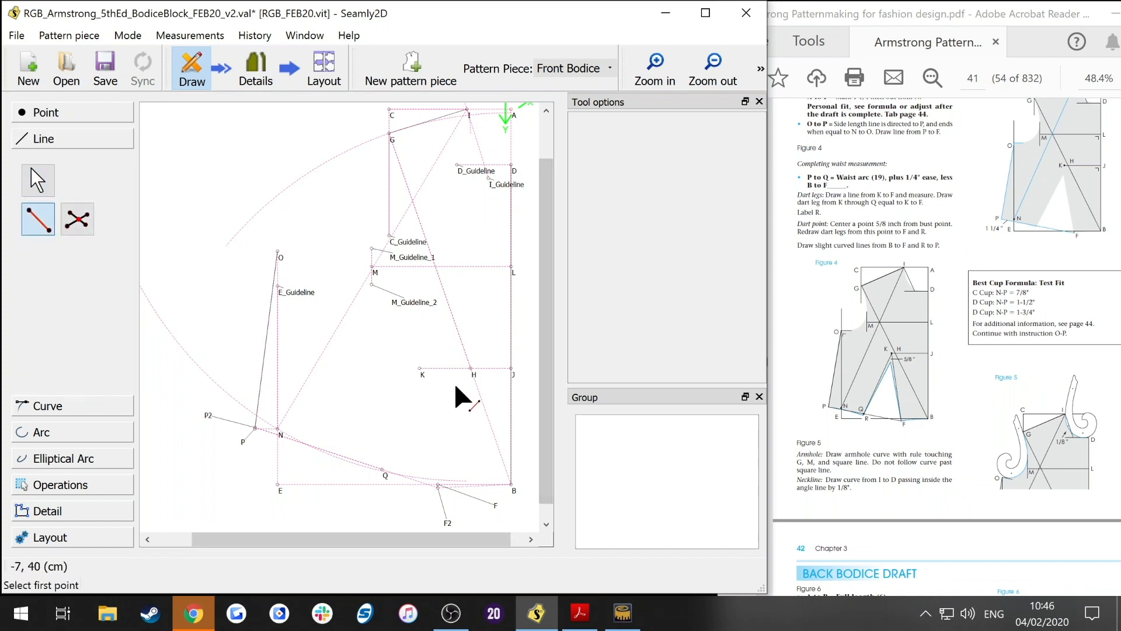
pyautogui.click(420, 369)
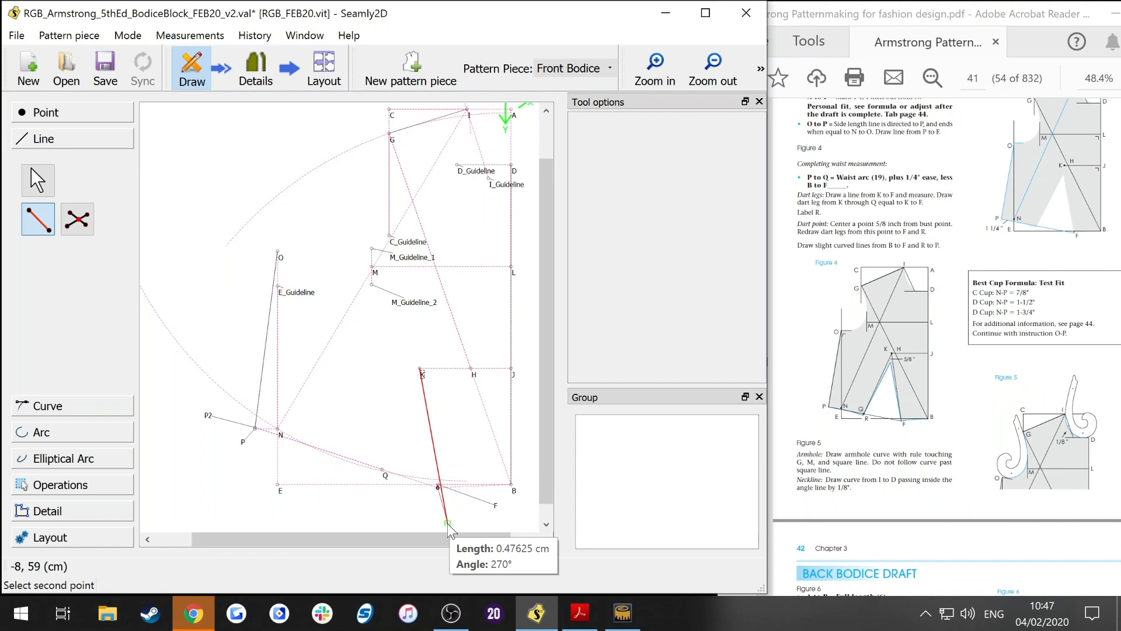
pyautogui.click(448, 522)
pyautogui.click(689, 199)
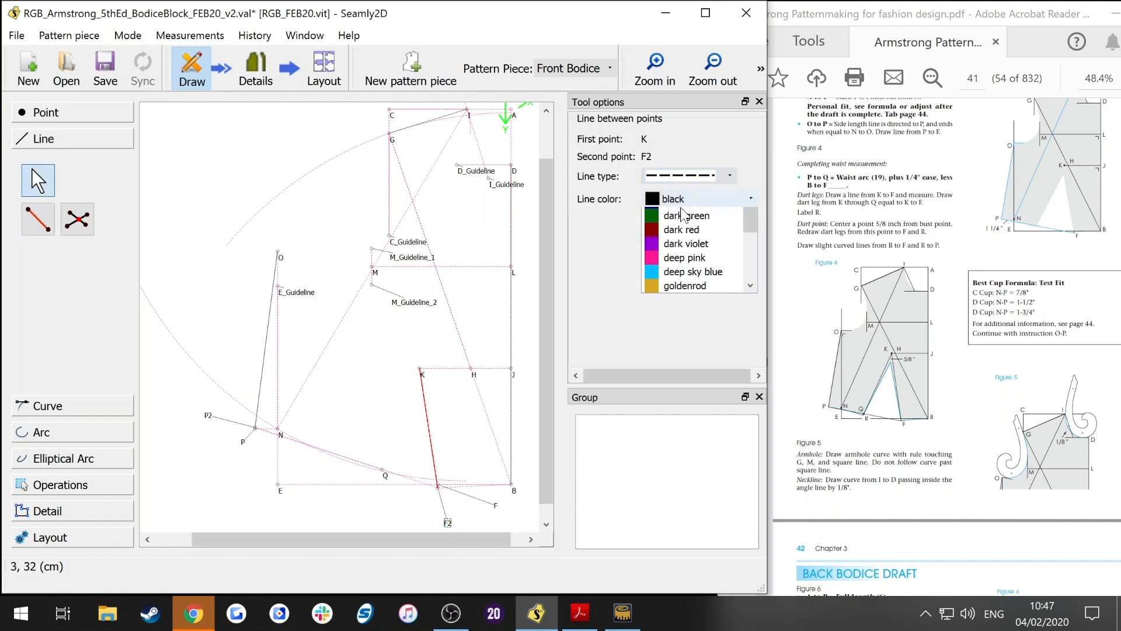
pyautogui.click(703, 320)
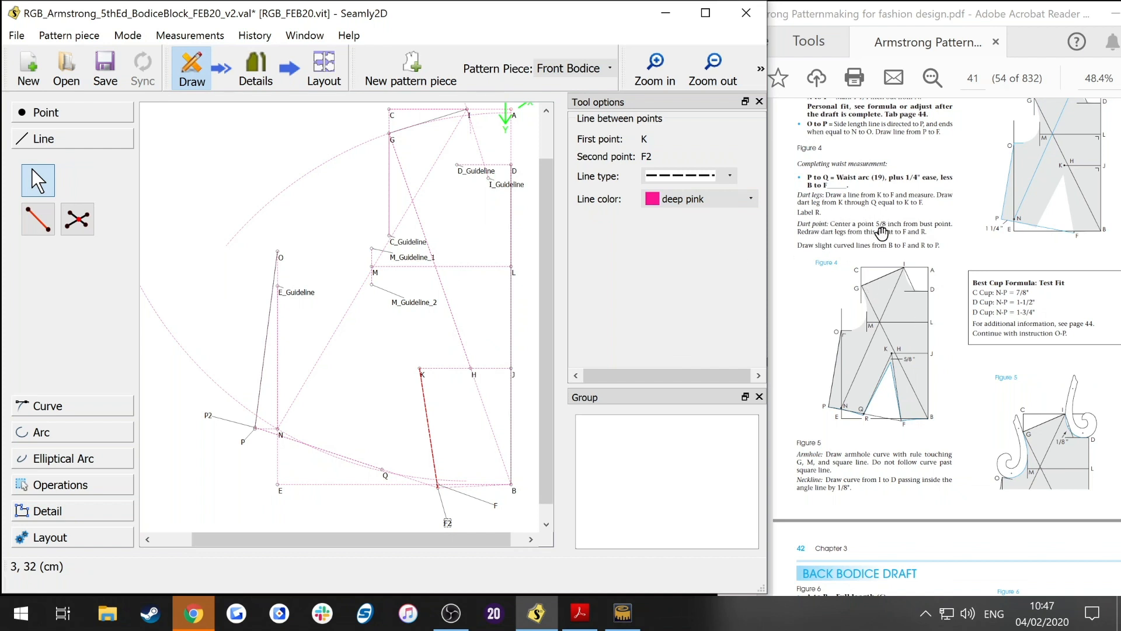
# Step: Draw a dashed deep pink line from K to Q
pyautogui.hotkey('alt', 'l')
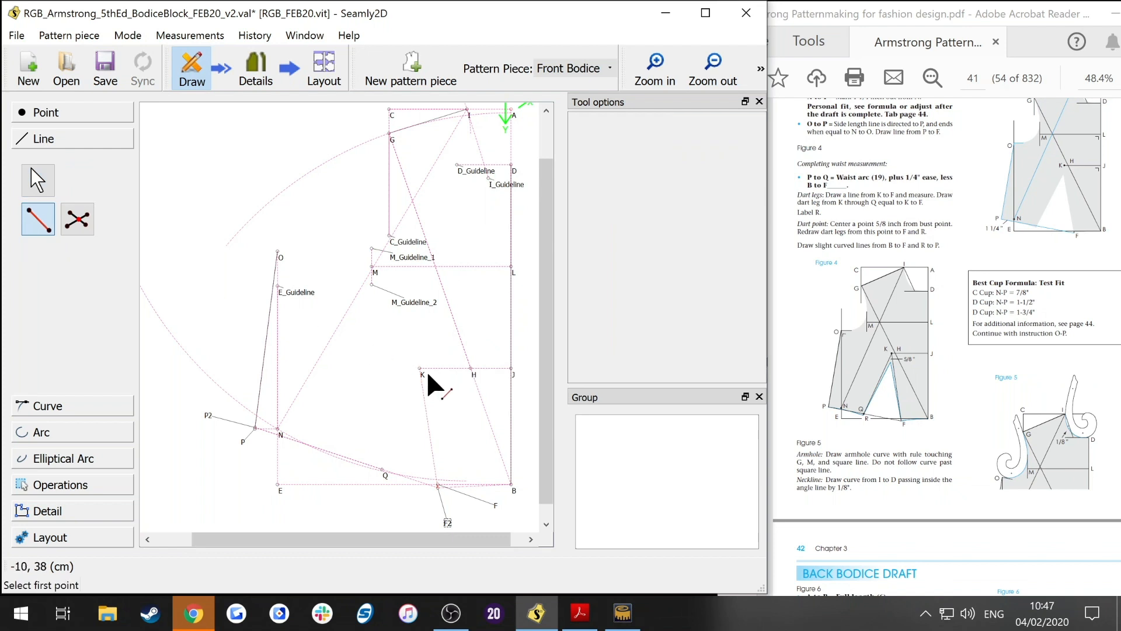
pyautogui.click(420, 371)
pyautogui.click(384, 471)
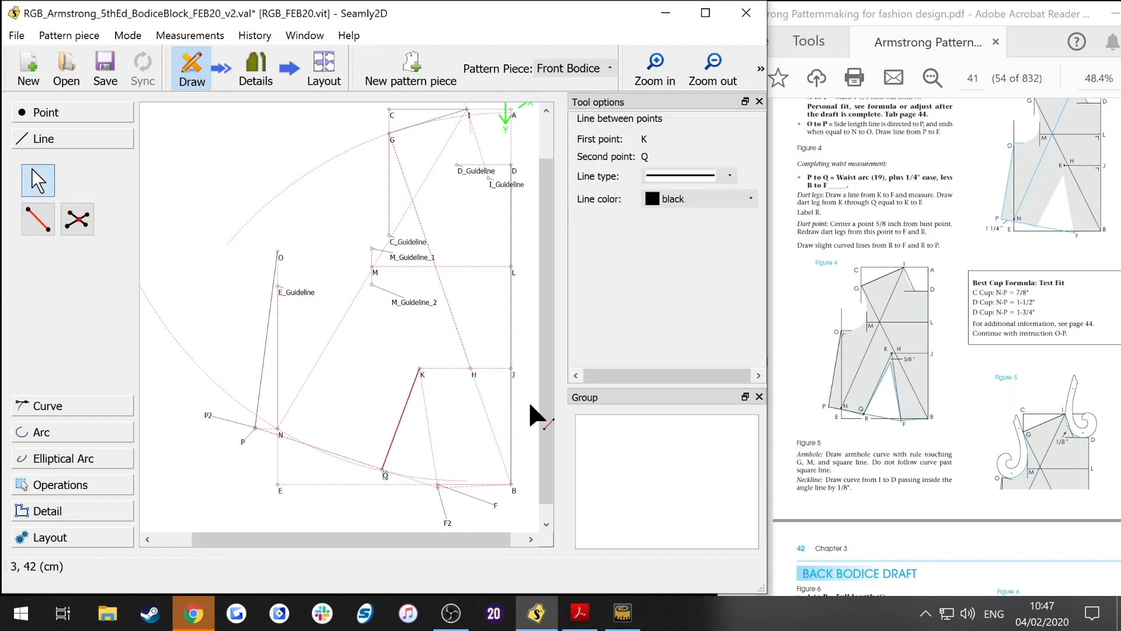
pyautogui.click(689, 176)
pyautogui.click(692, 211)
pyautogui.click(710, 201)
pyautogui.click(693, 319)
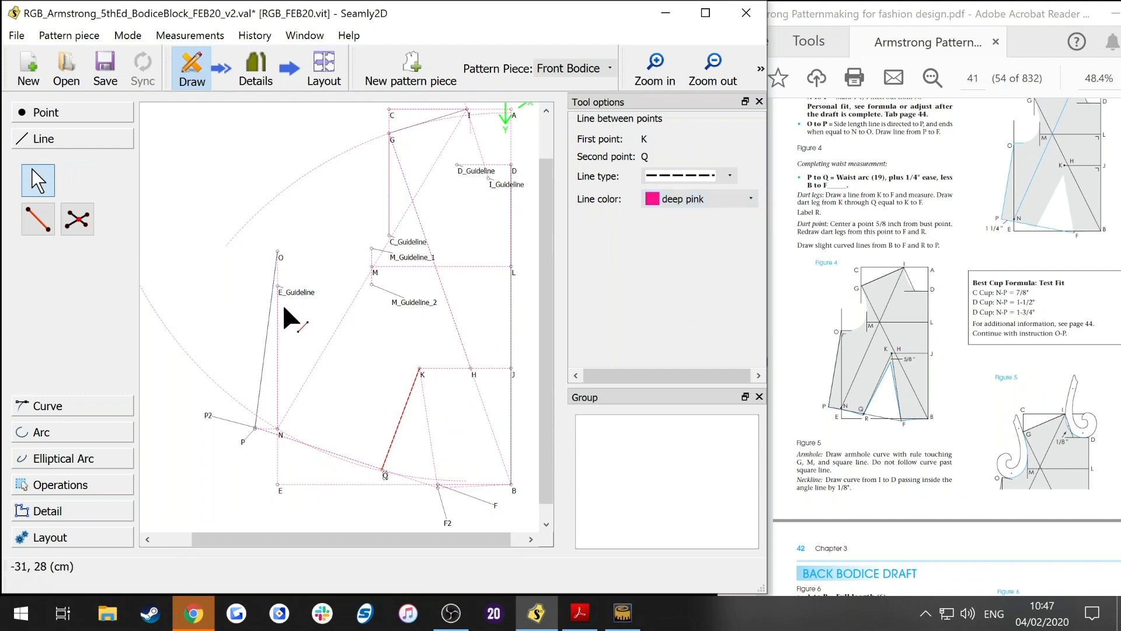
# Step: Start a point at distance and angle from K and set its length formula to Line_K_F2
pyautogui.click(296, 243)
pyautogui.click(50, 114)
pyautogui.click(38, 155)
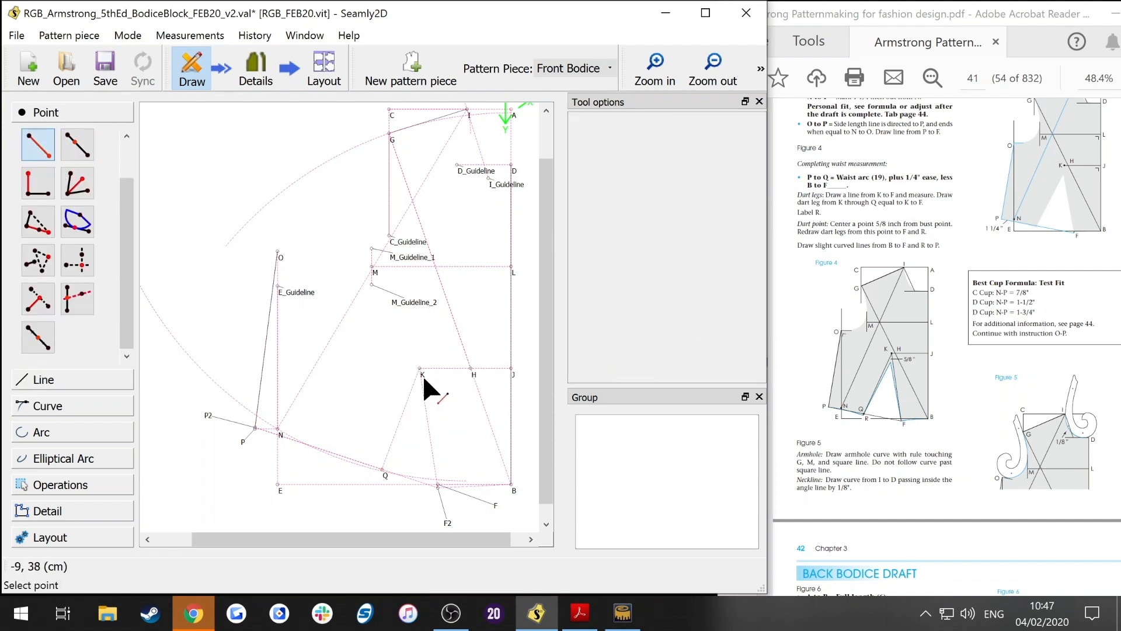
pyautogui.click(421, 369)
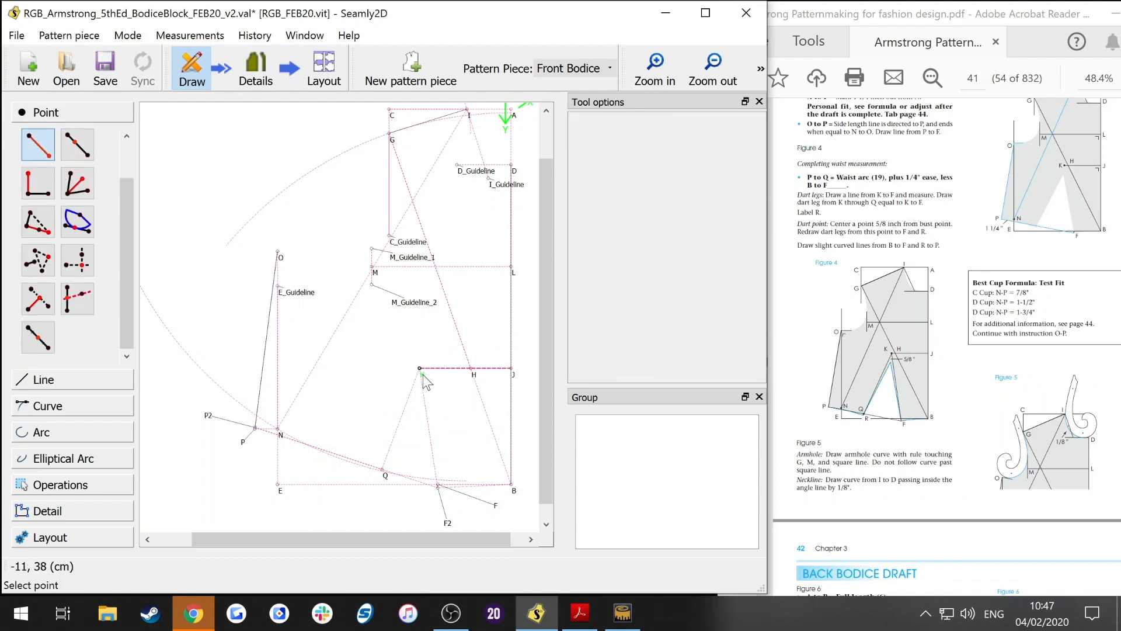
pyautogui.click(357, 431)
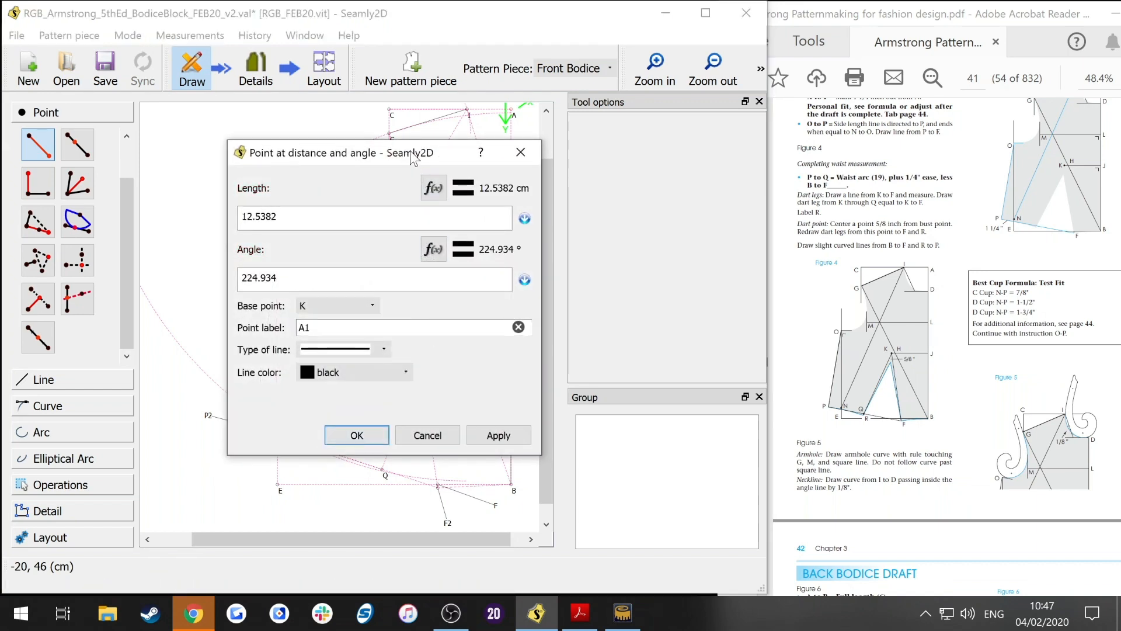
pyautogui.click(713, 181)
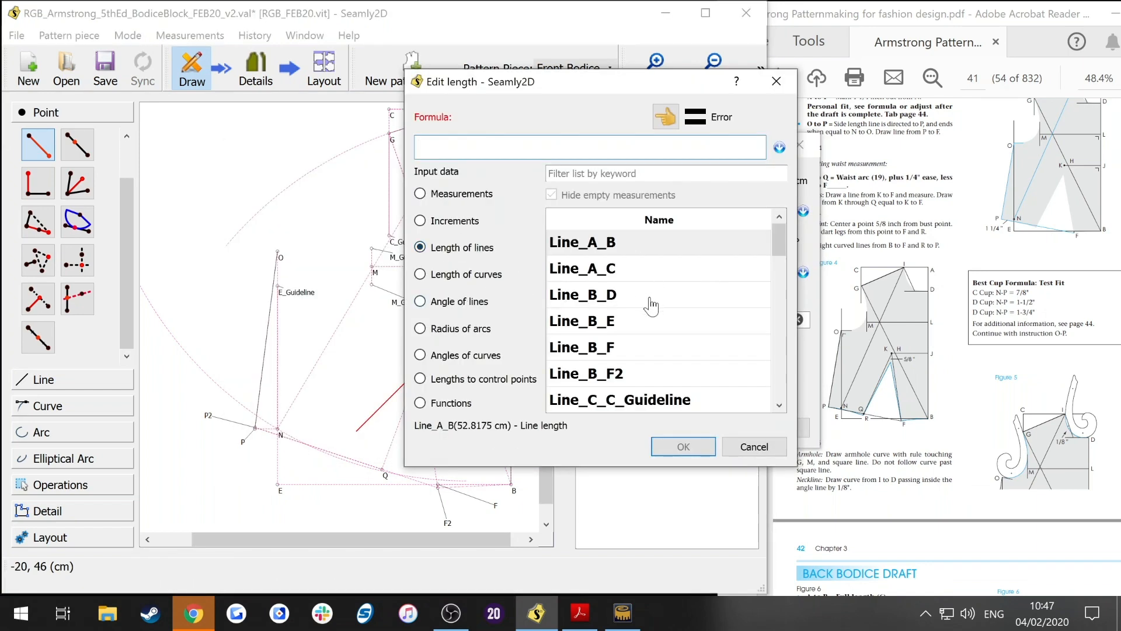
pyautogui.scroll(-5, 646, 305)
pyautogui.doubleClick(608, 321)
pyautogui.click(681, 453)
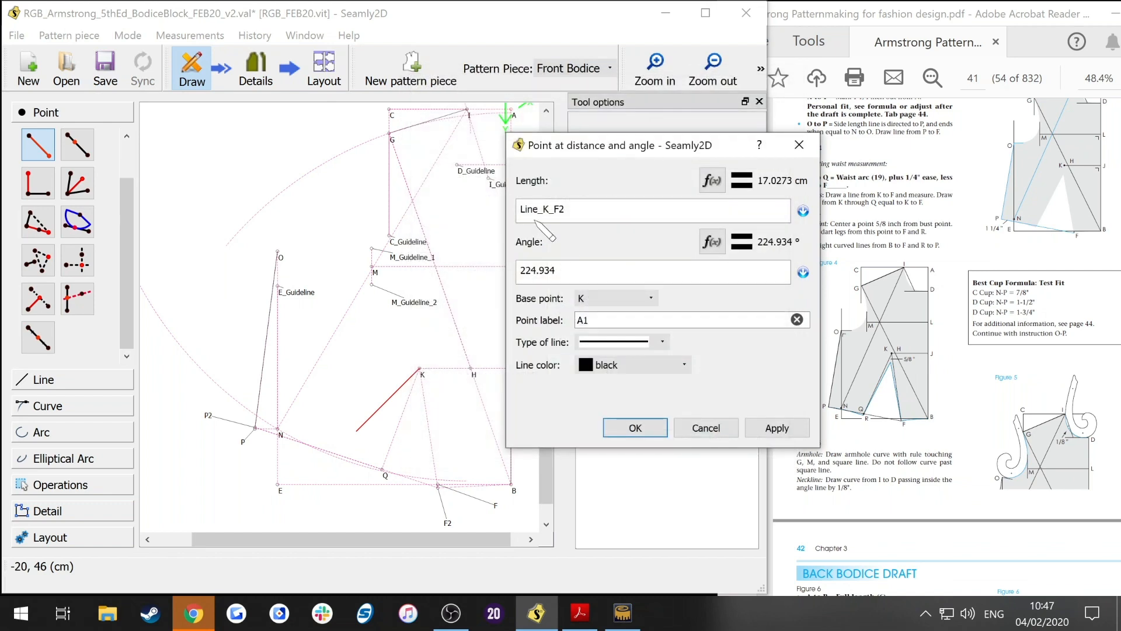
# Step: Set the new point's angle formula to AngleLine_K_Q using the formula editor's line angles
pyautogui.moveTo(558, 270); pyautogui.dragTo(521, 289)
pyautogui.write('=')
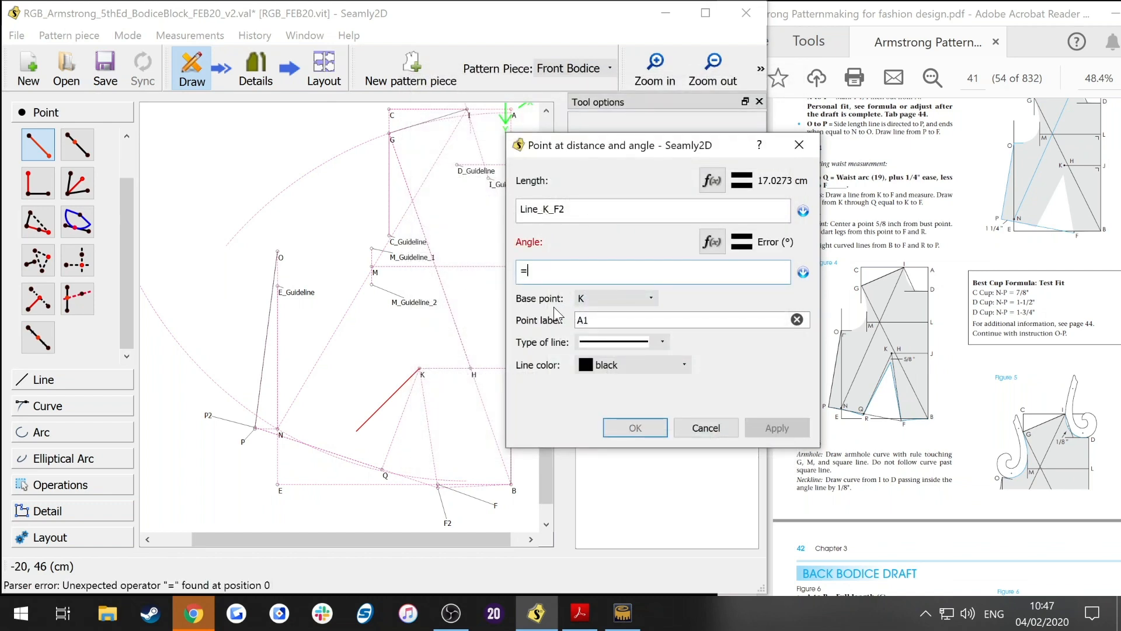
pyautogui.press('BackSpace')
pyautogui.click(713, 248)
pyautogui.press('BackSpace')
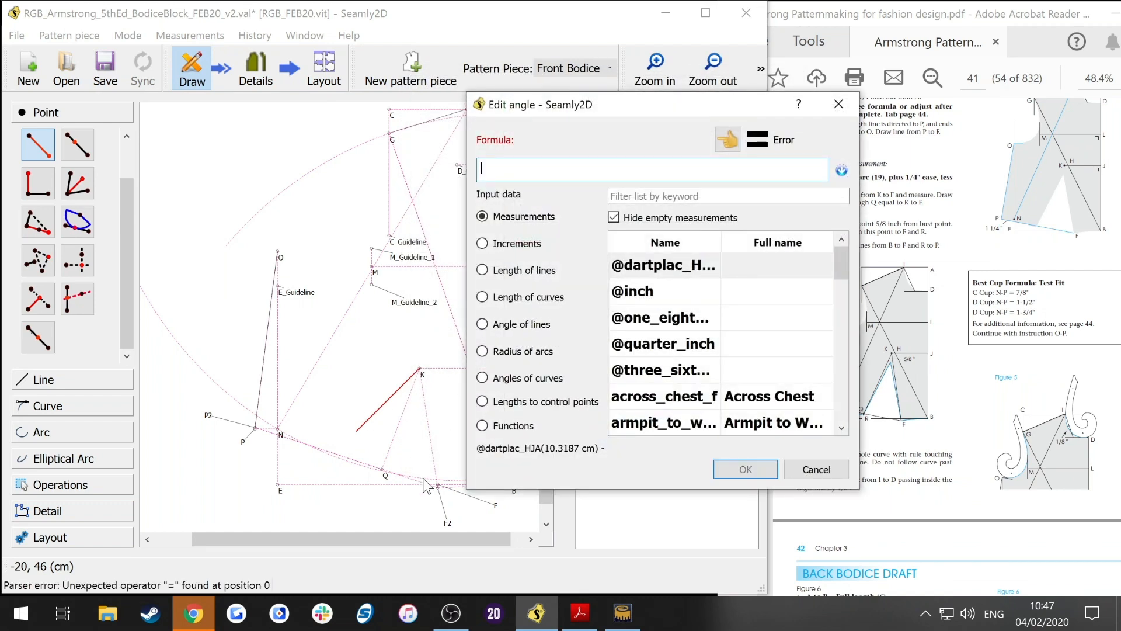
pyautogui.click(539, 326)
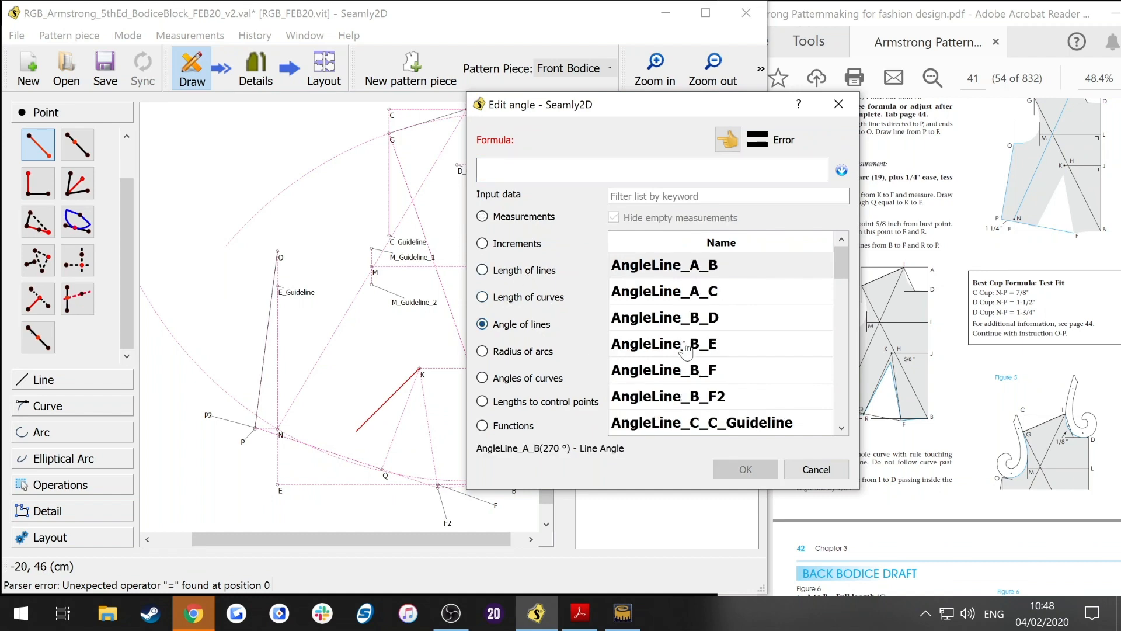
pyautogui.scroll(-6, 686, 351)
pyautogui.doubleClick(727, 346)
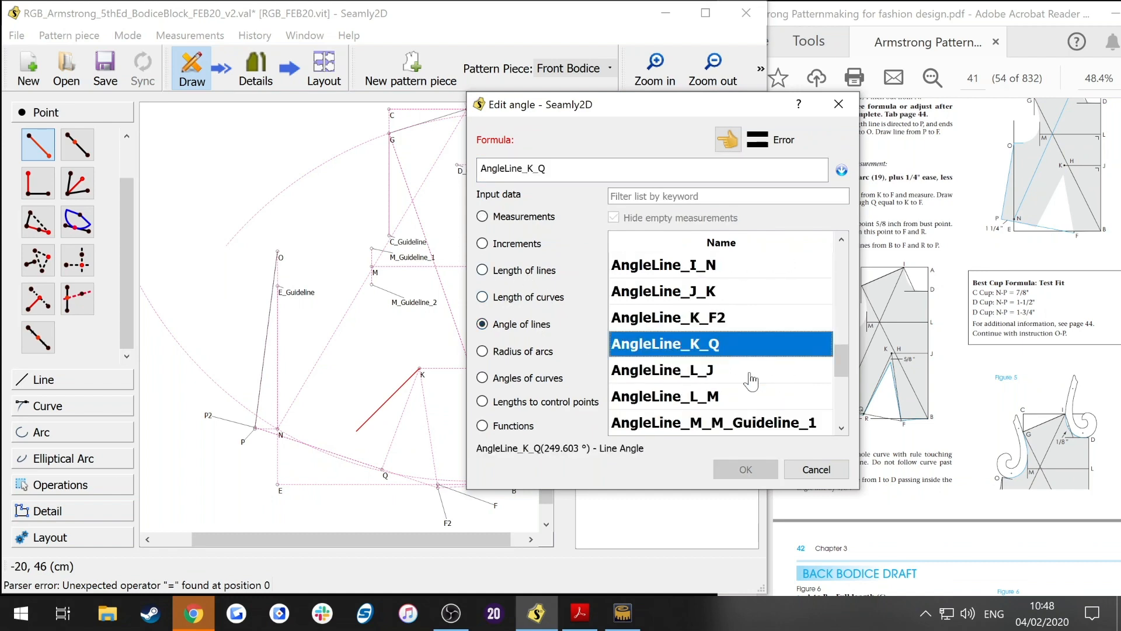
pyautogui.click(746, 469)
# Step: Label the point R, give it a dashed deep pink line, and create it
pyautogui.write('R')
pyautogui.click(616, 313)
pyautogui.click(576, 356)
pyautogui.click(596, 335)
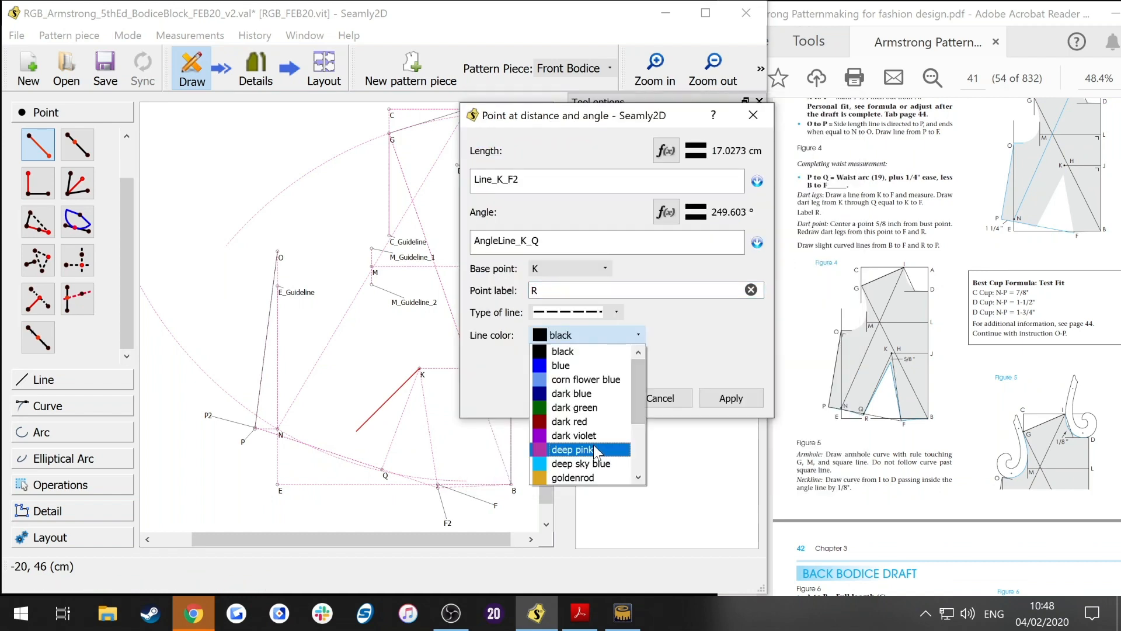
pyautogui.click(595, 450)
pyautogui.click(729, 399)
pyautogui.click(589, 398)
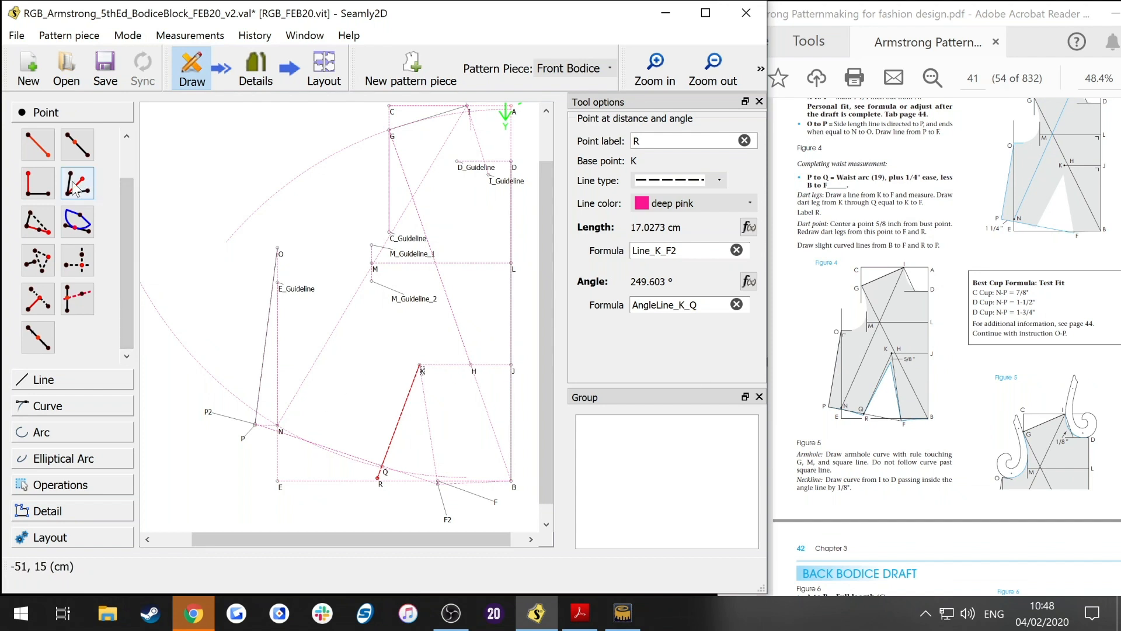
pyautogui.click(92, 181)
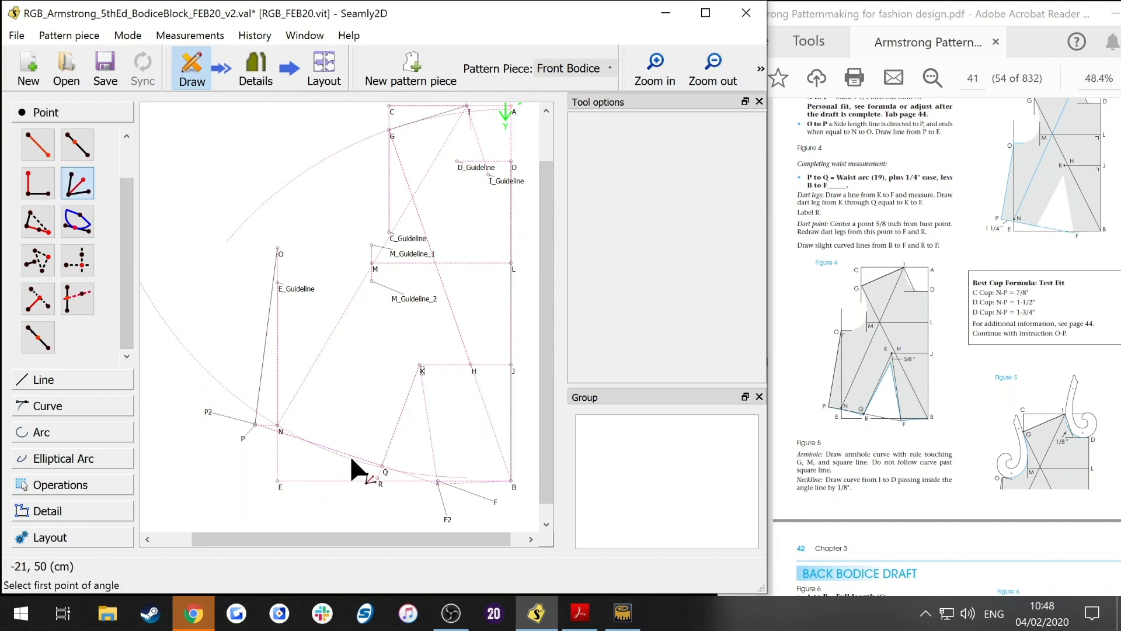
pyautogui.click(377, 479)
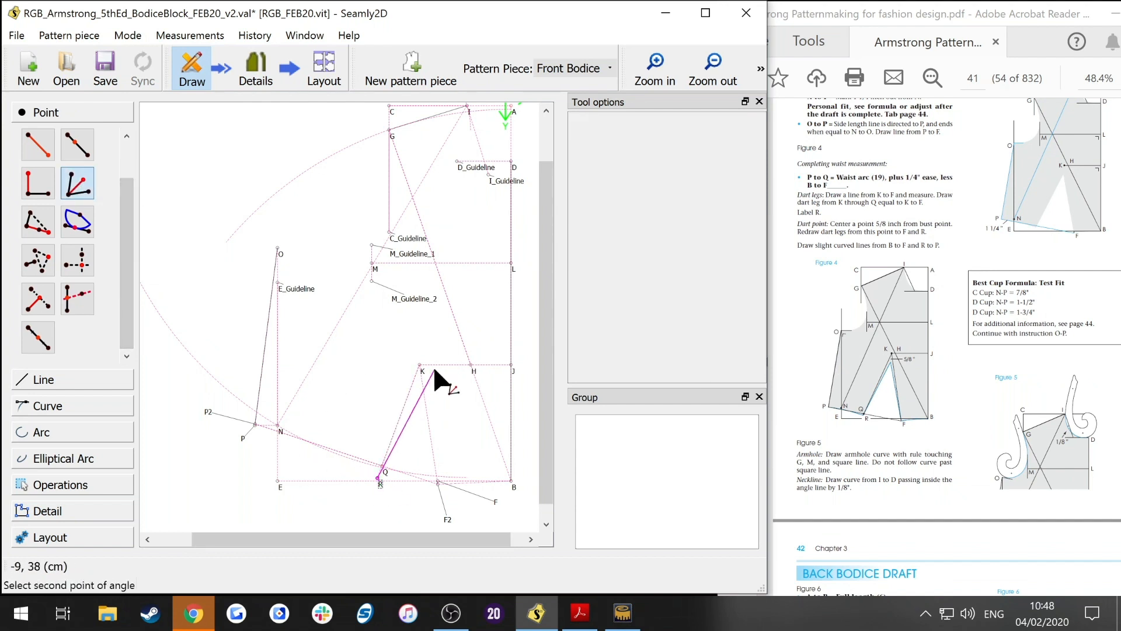
pyautogui.click(420, 366)
pyautogui.click(446, 517)
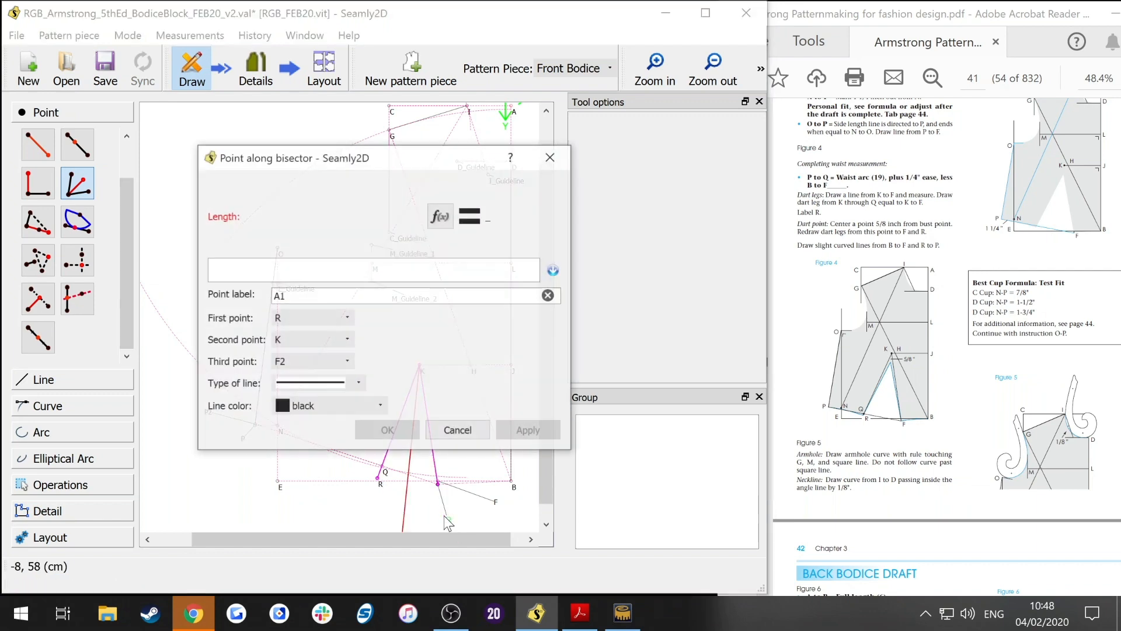
pyautogui.moveTo(284, 157); pyautogui.dragTo(604, 170)
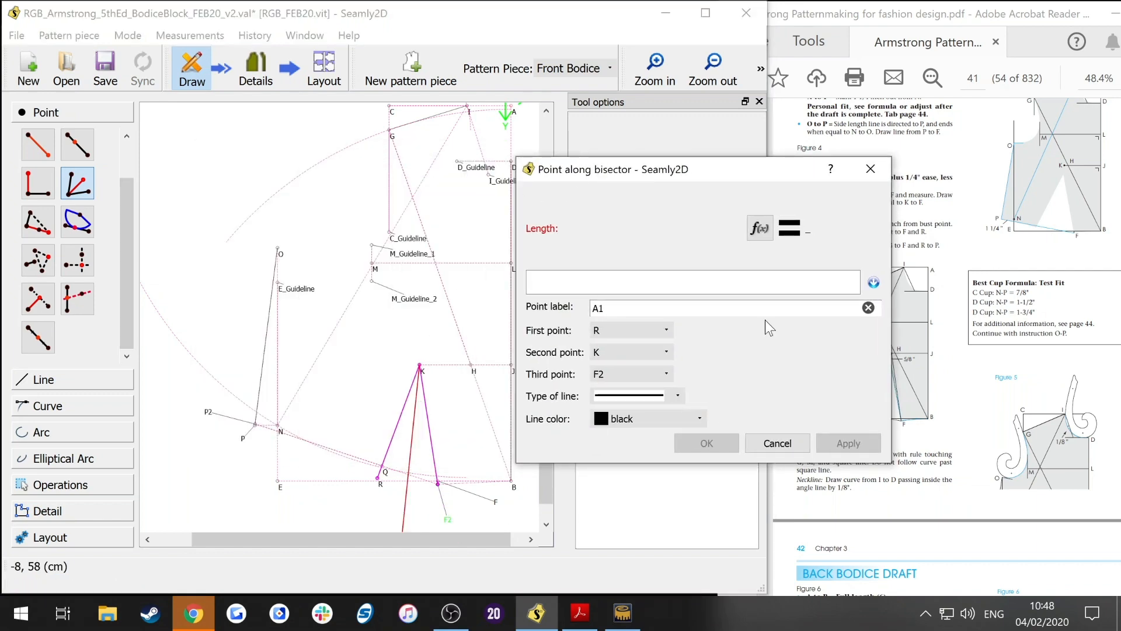
pyautogui.click(760, 227)
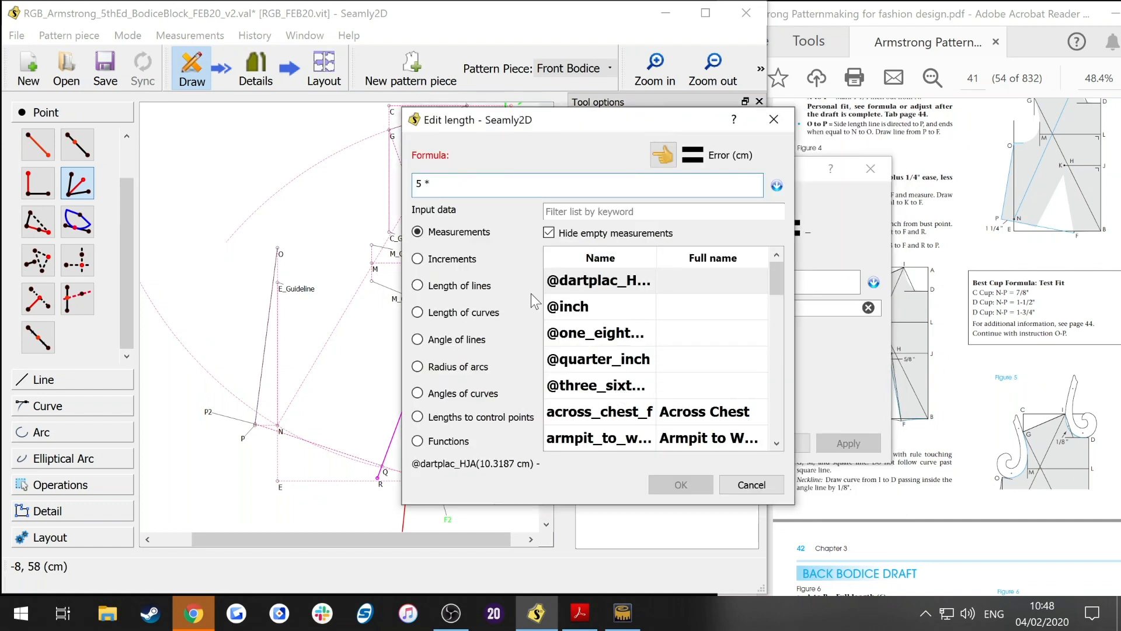
pyautogui.doubleClick(586, 335)
pyautogui.press('Return')
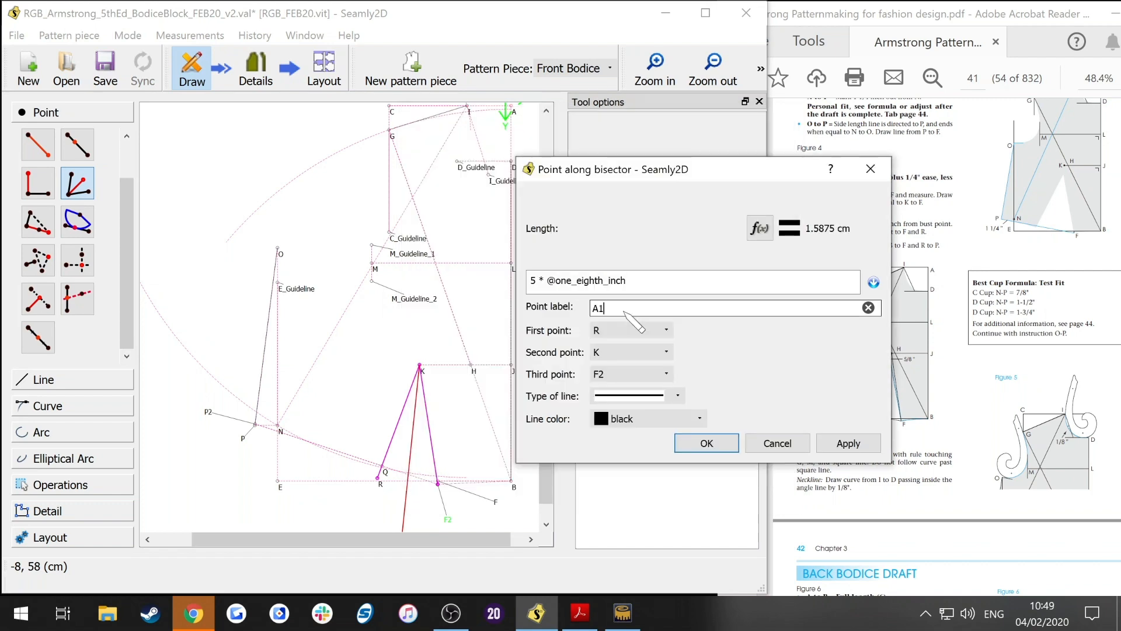
# Step: Label the bisector point K2 and set its line colour to deep pink
pyautogui.moveTo(623, 312); pyautogui.dragTo(570, 305)
pyautogui.moveTo(731, 169); pyautogui.dragTo(566, 100)
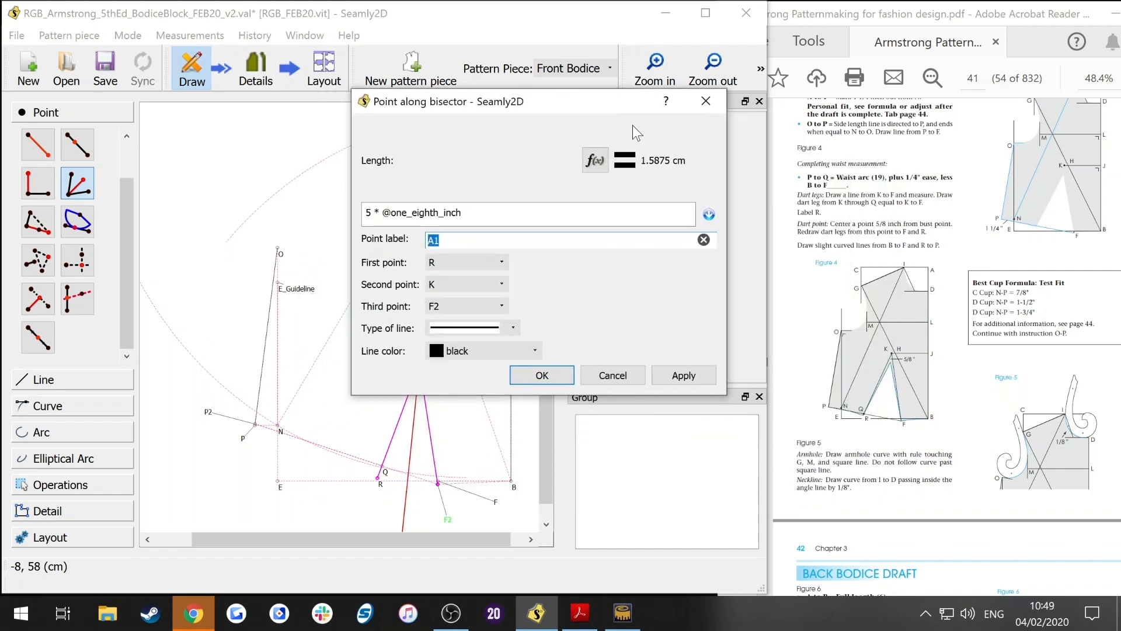
pyautogui.write('K2')
pyautogui.press('Return')
pyautogui.click(698, 238)
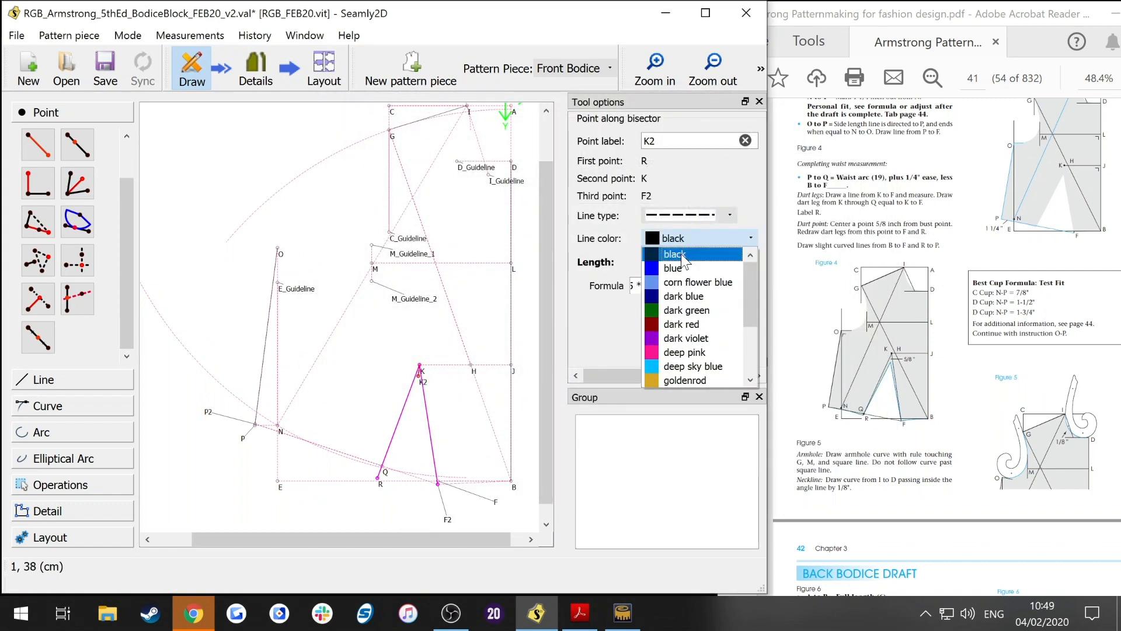
pyautogui.click(693, 352)
pyautogui.press('Return')
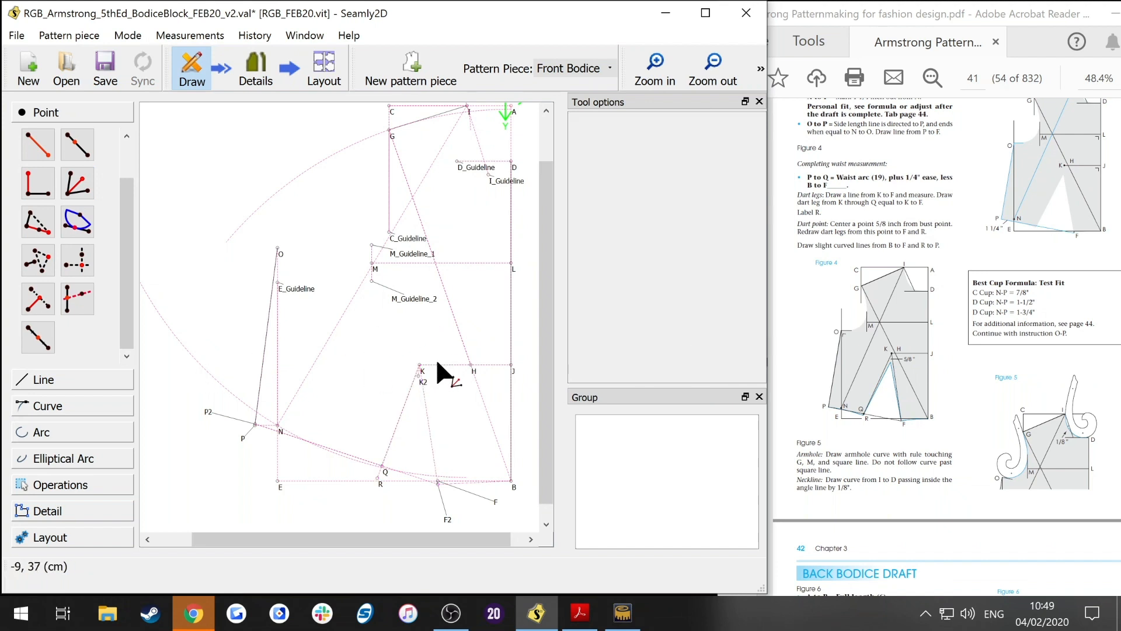
# Step: Draw a solid line from K2 to F2 as a dart leg
pyautogui.click(43, 380)
pyautogui.click(38, 231)
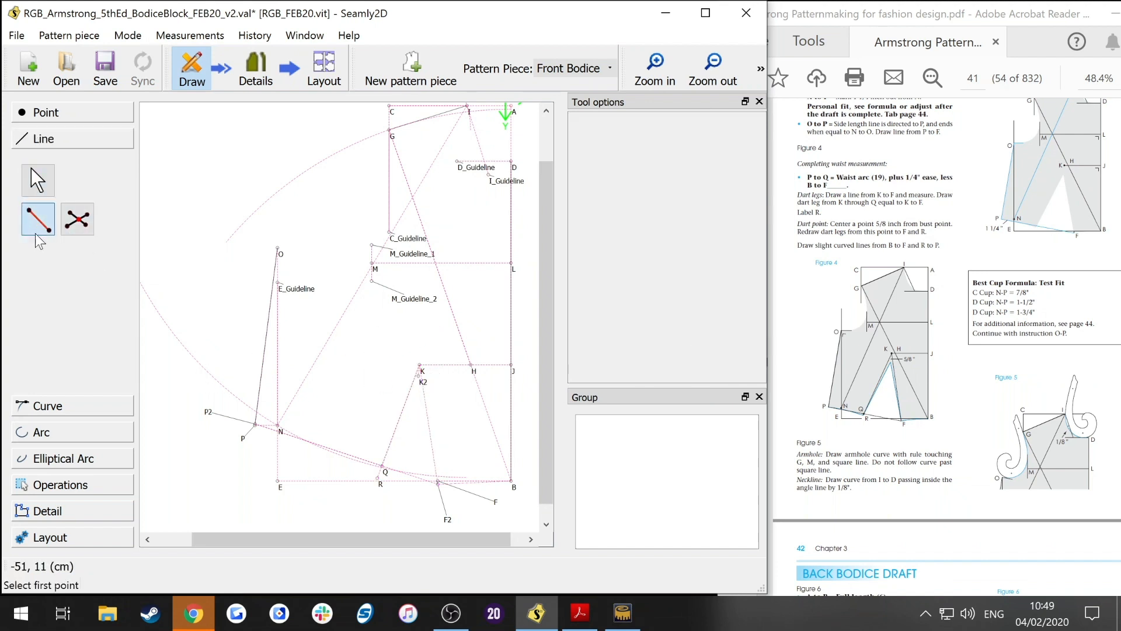
pyautogui.click(420, 378)
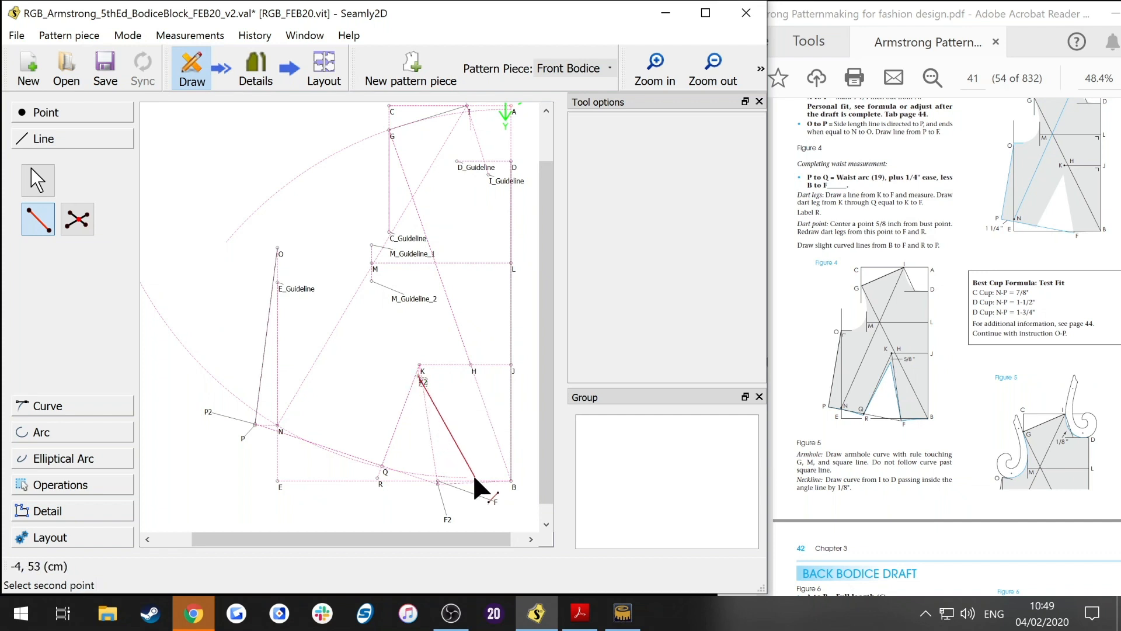
pyautogui.click(438, 484)
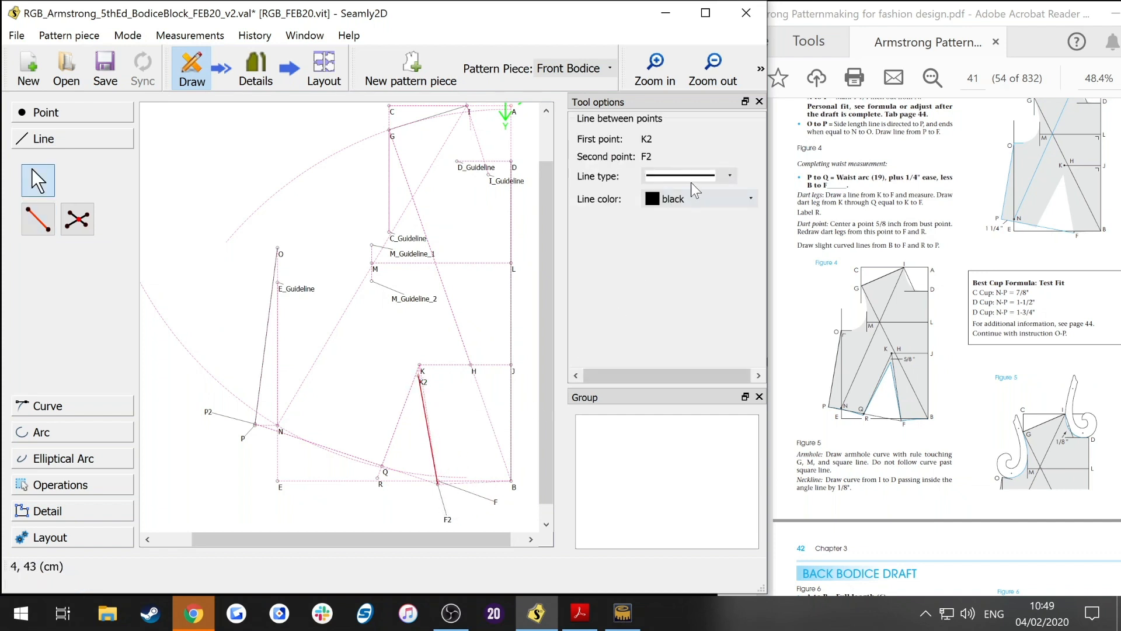
# Step: Draw a solid line from K2 to R as the other dart leg
pyautogui.click(38, 219)
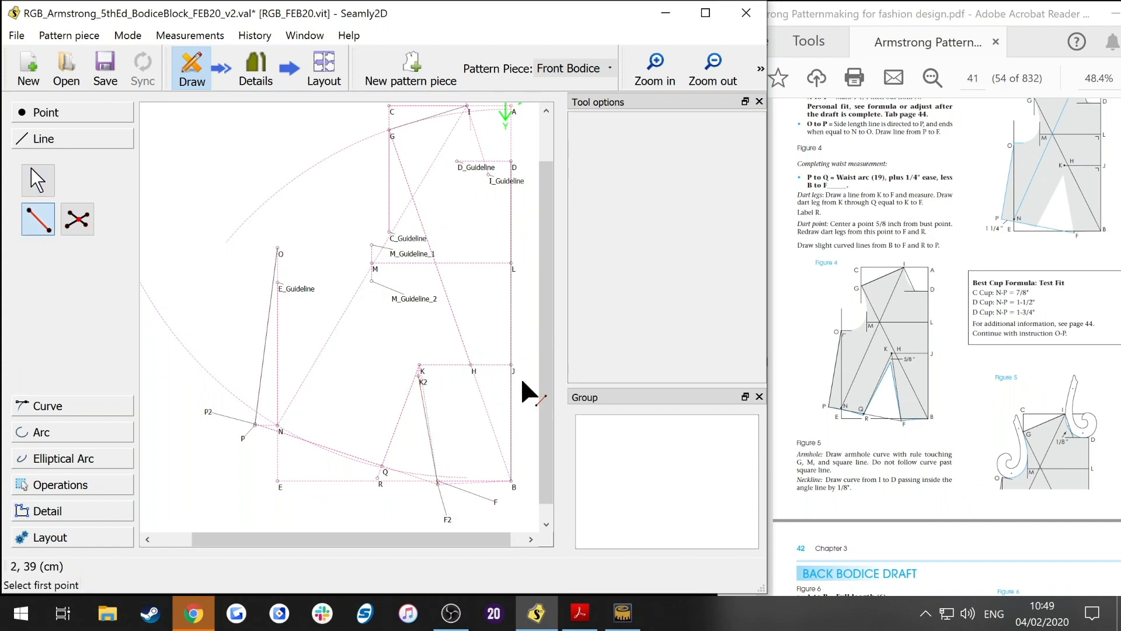
pyautogui.click(420, 378)
pyautogui.click(378, 479)
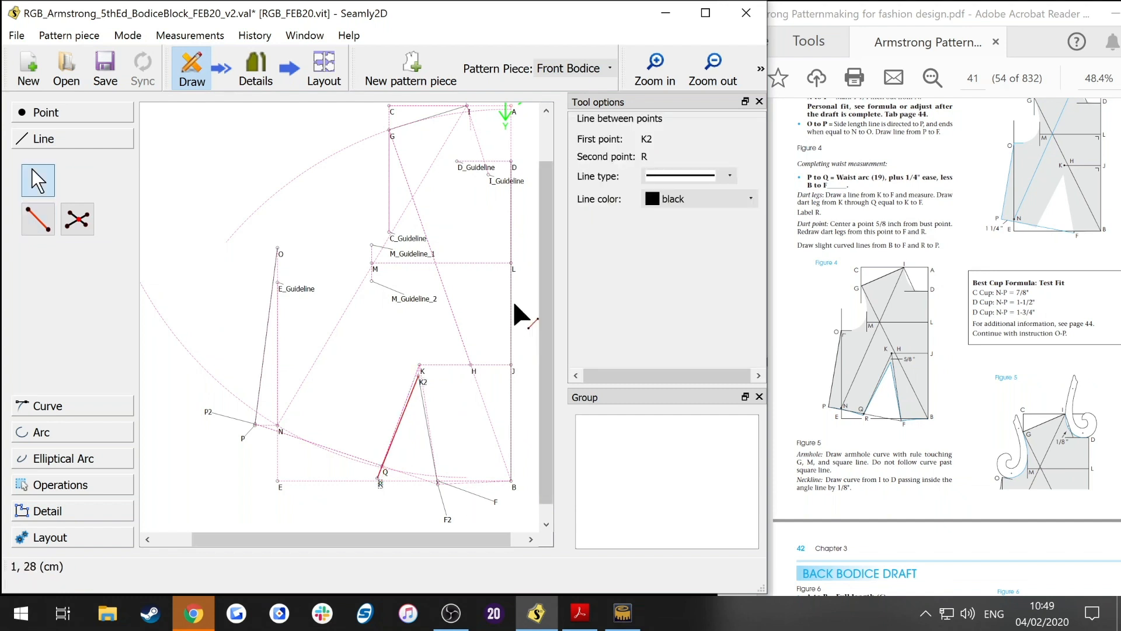
pyautogui.click(383, 341)
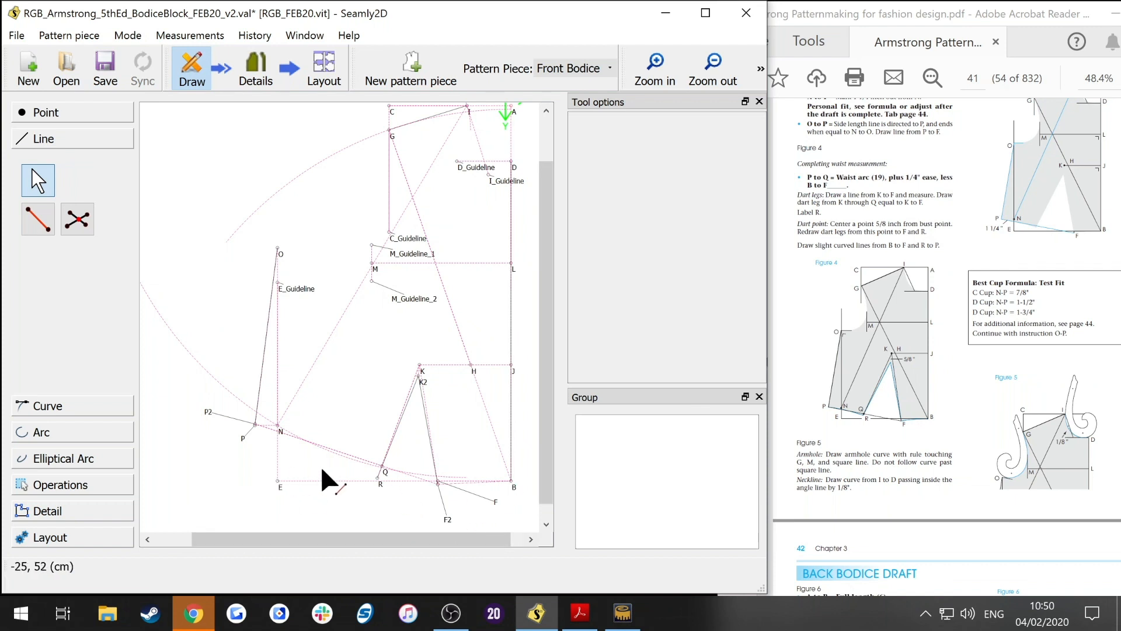
# Step: Draw a simple curve from B to F2 and adjust its control handle for a slight curve
pyautogui.click(50, 407)
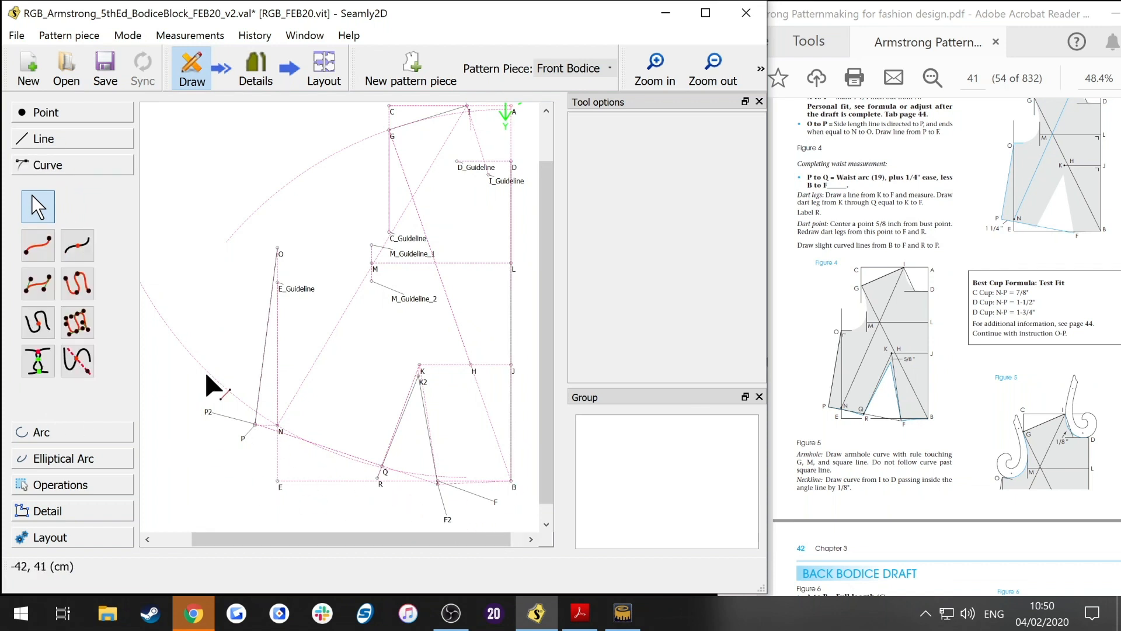
pyautogui.click(45, 245)
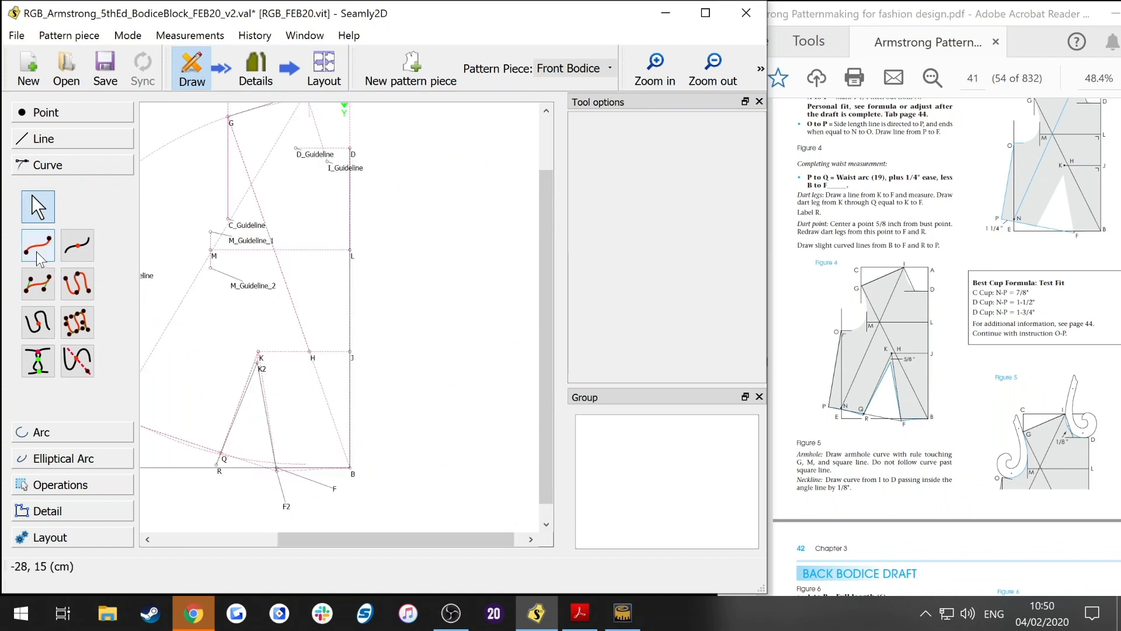
pyautogui.click(40, 256)
pyautogui.click(350, 467)
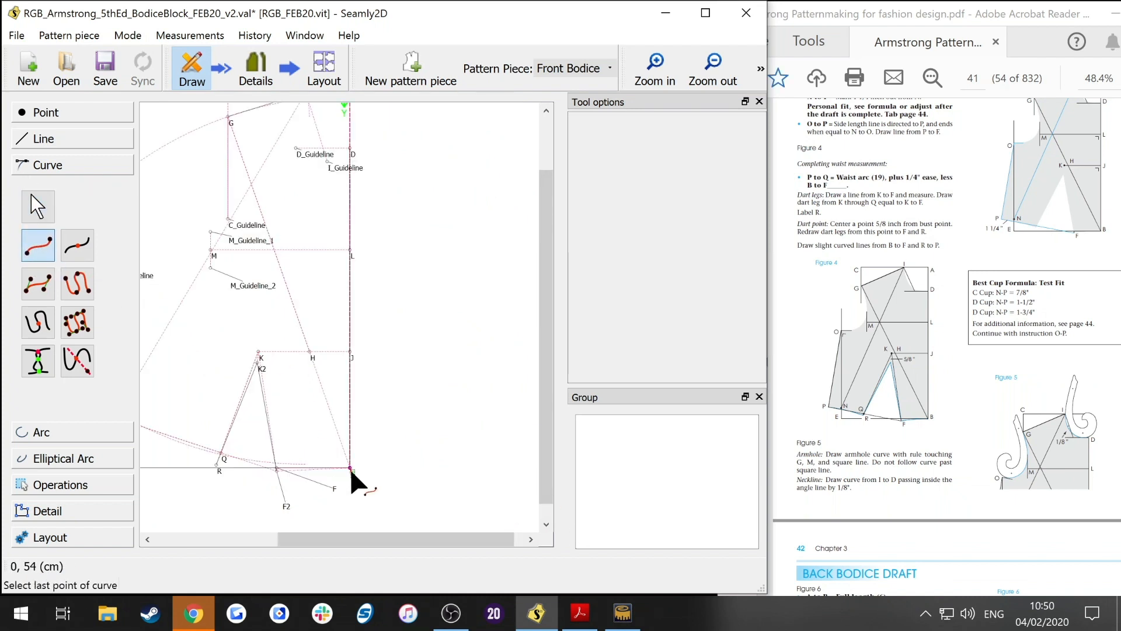
pyautogui.click(277, 470)
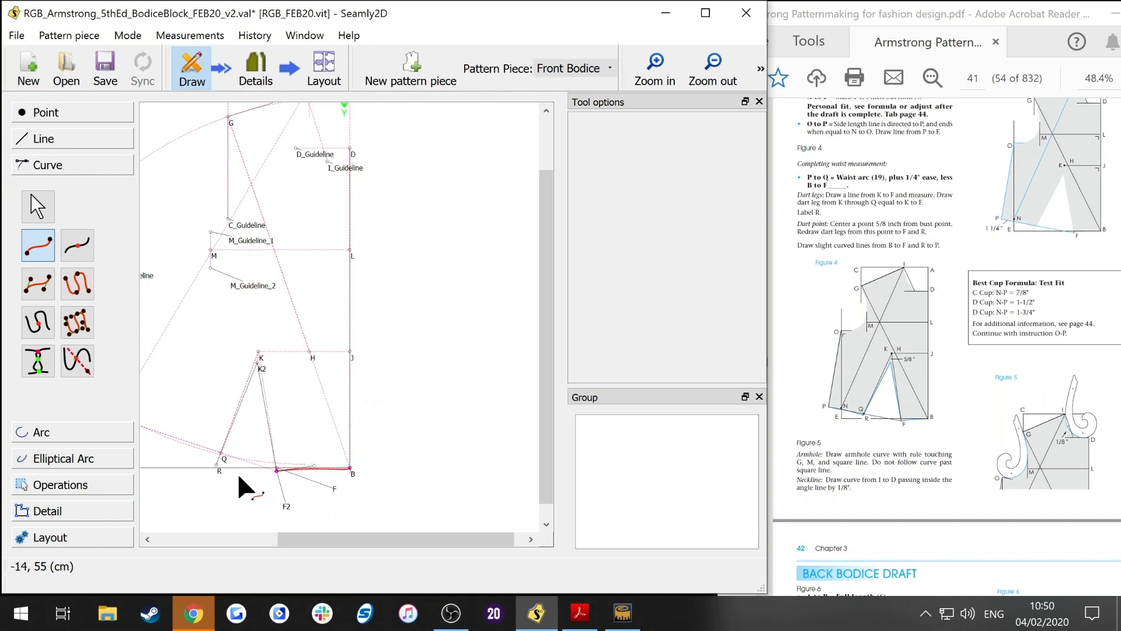
pyautogui.press('Return')
pyautogui.moveTo(344, 475); pyautogui.dragTo(302, 468)
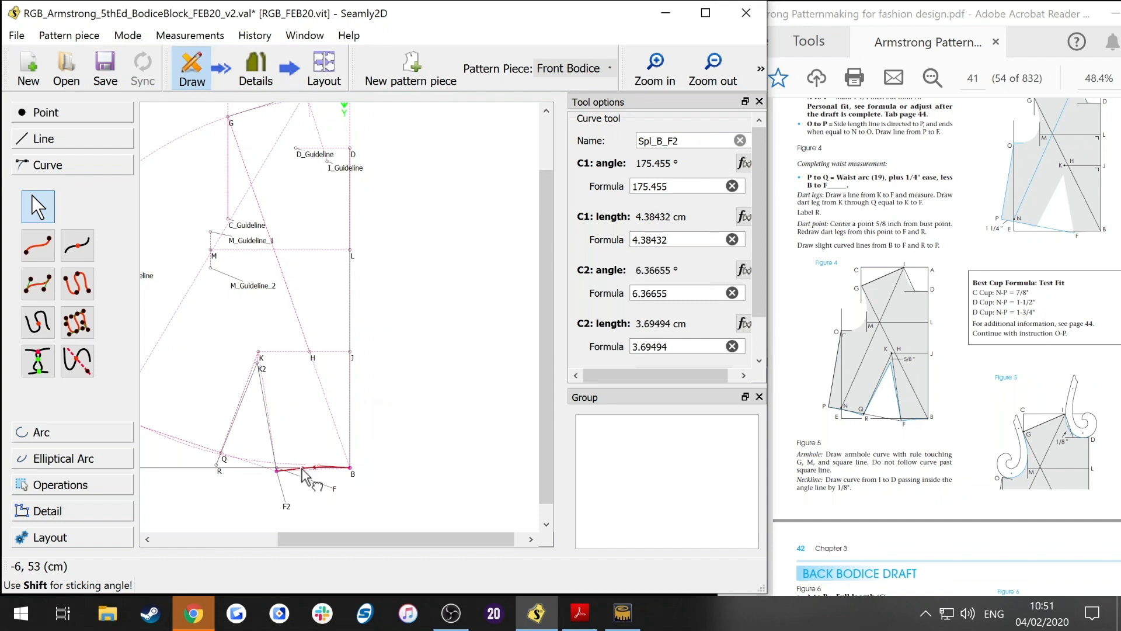
# Step: Draw a simple curve from P2 to R and adjust its control handles to shape the waistline
pyautogui.moveTo(445, 542); pyautogui.dragTo(348, 542)
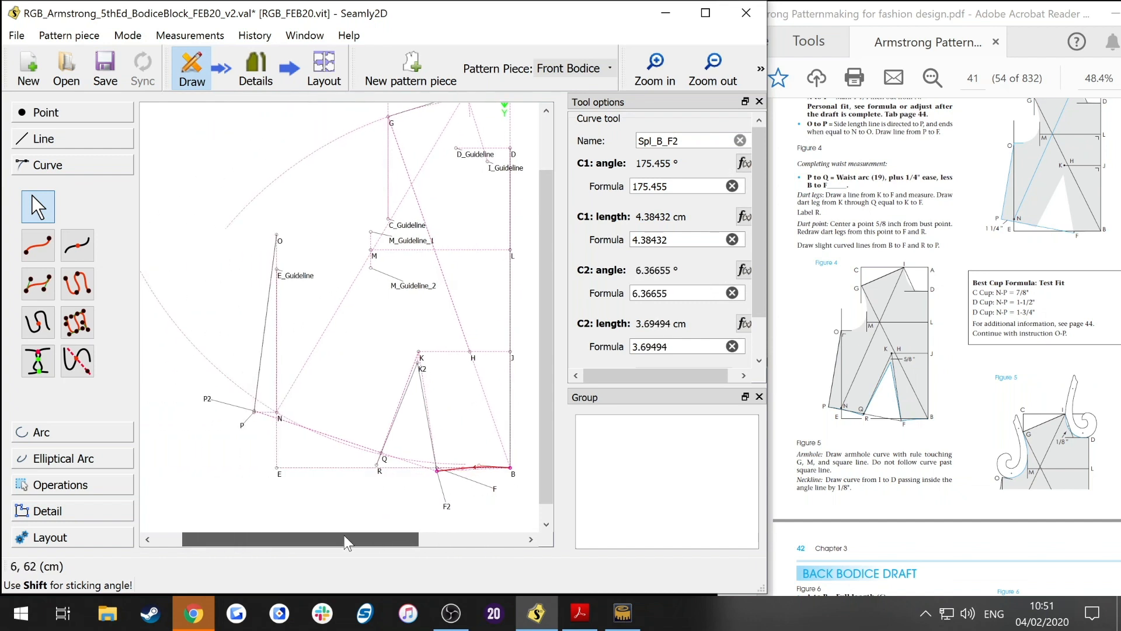
pyautogui.click(38, 245)
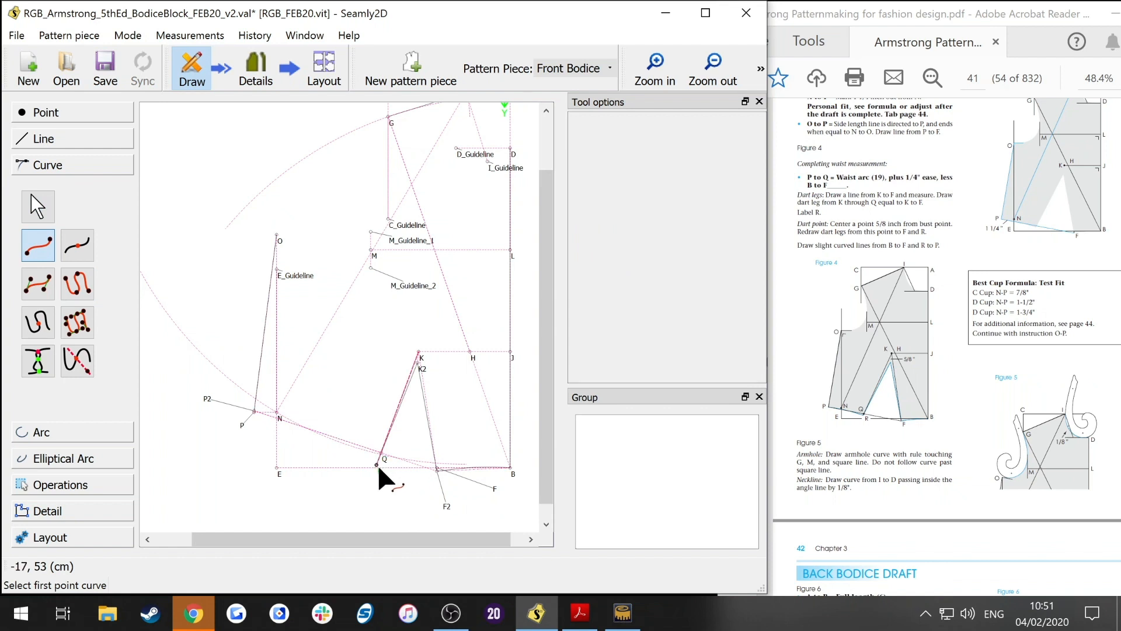
pyautogui.click(254, 411)
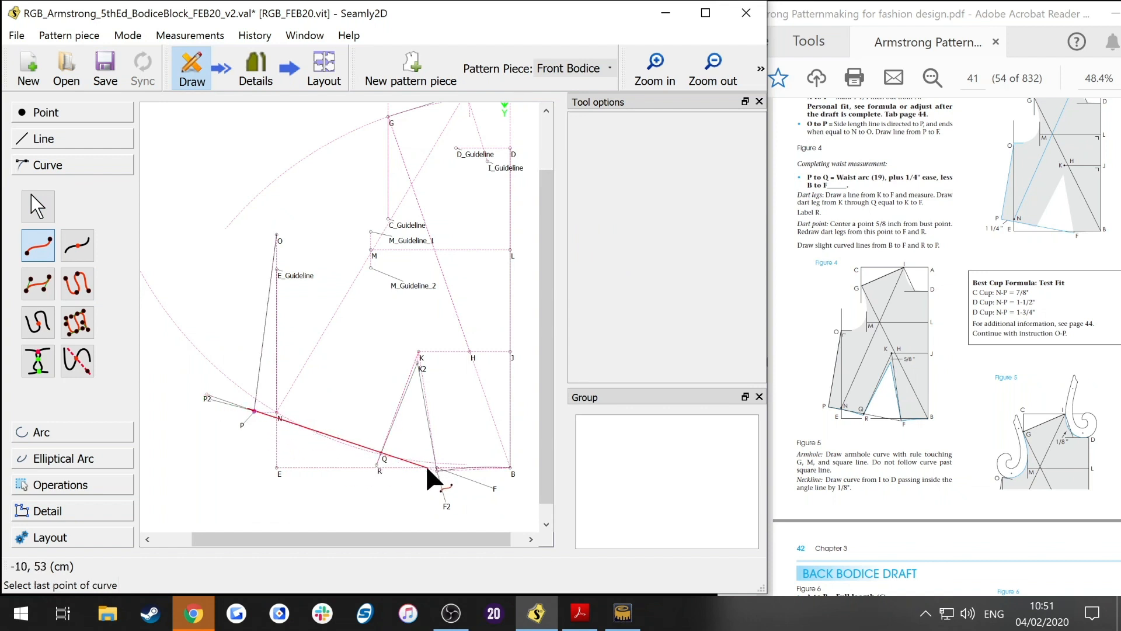
pyautogui.click(380, 466)
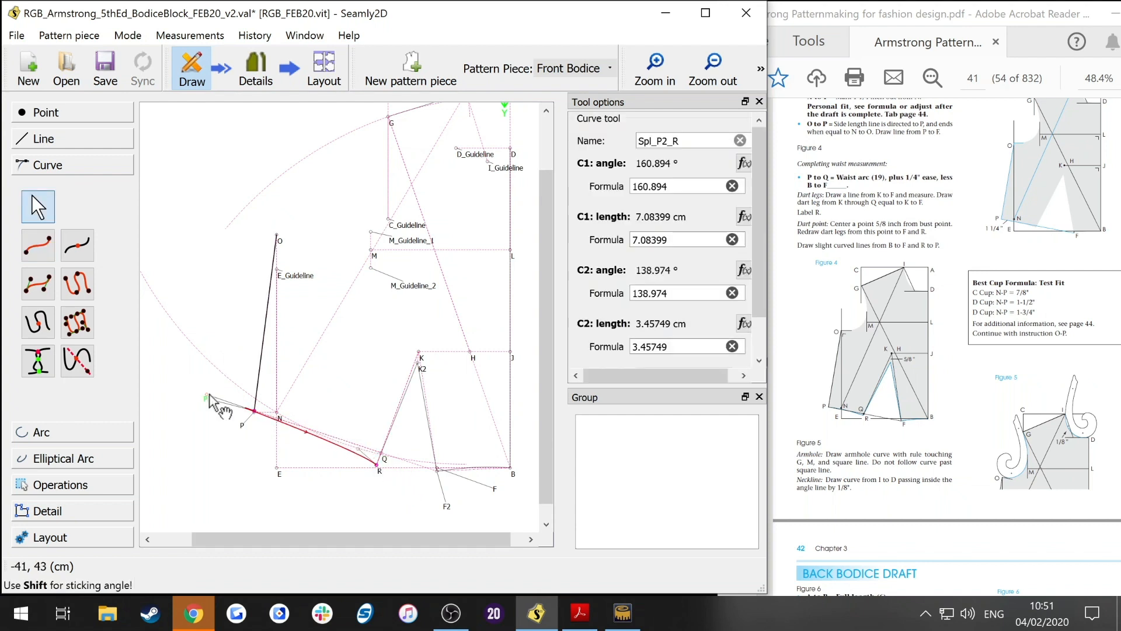
pyautogui.moveTo(209, 403); pyautogui.dragTo(272, 415)
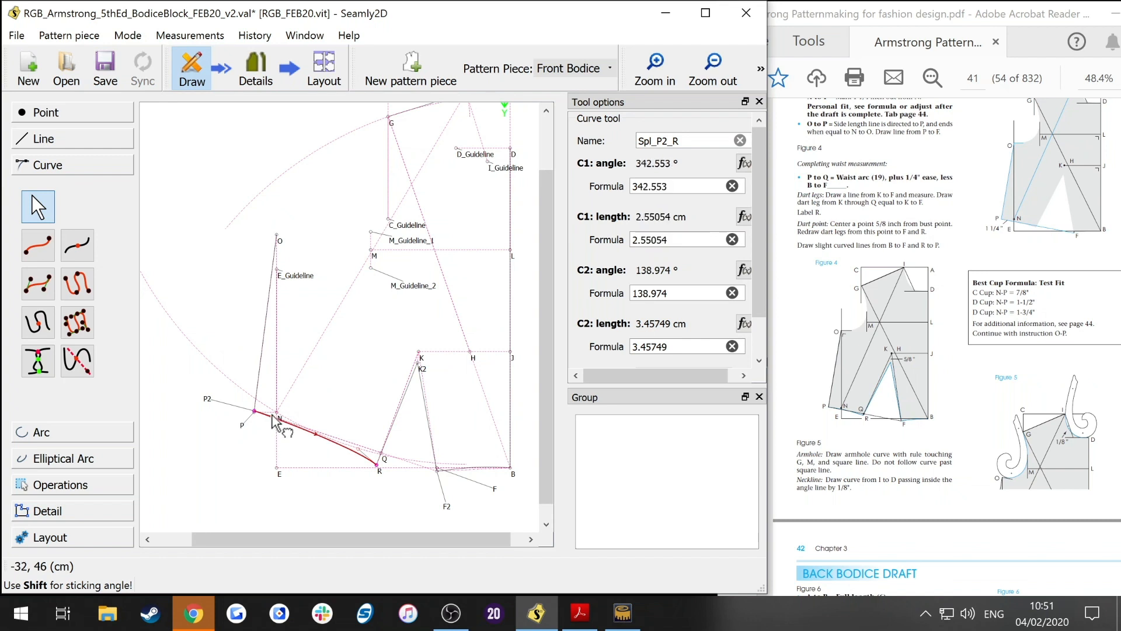
pyautogui.moveTo(359, 449); pyautogui.dragTo(363, 455)
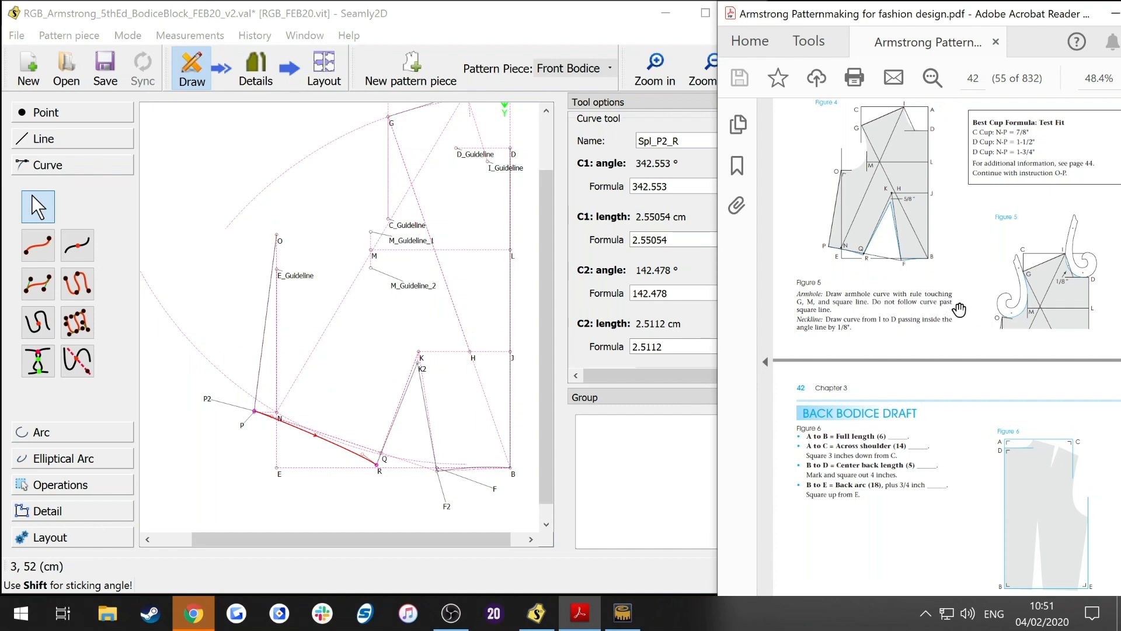
# Step: Review the book's instructions and select point L to inspect its properties
pyautogui.moveTo(546, 343); pyautogui.dragTo(537, 298)
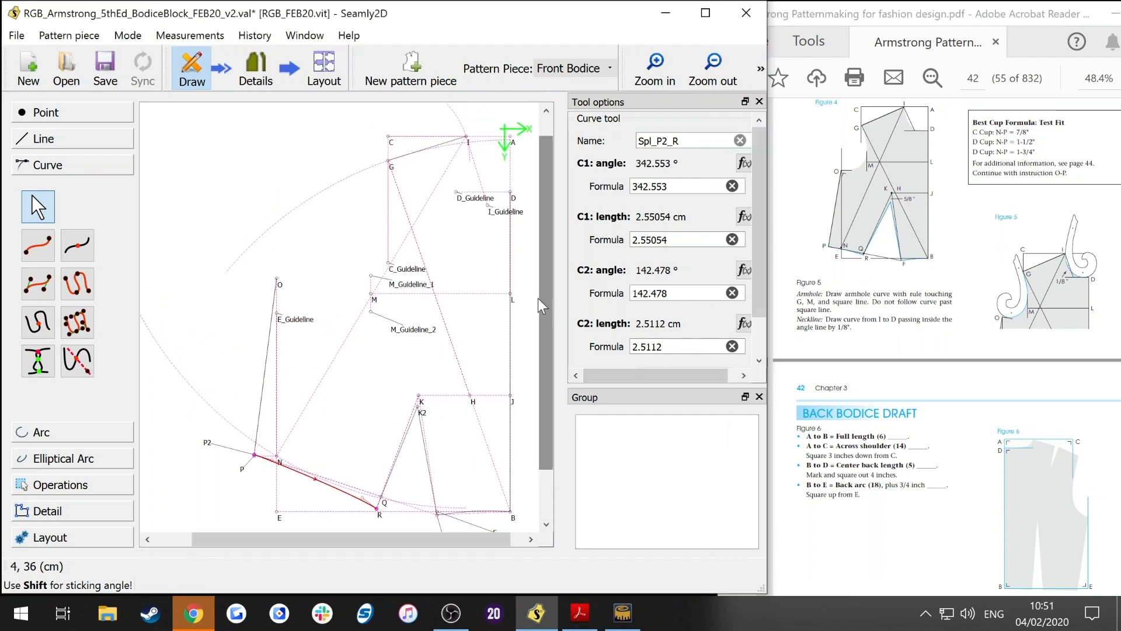
pyautogui.moveTo(984, 327); pyautogui.dragTo(987, 373)
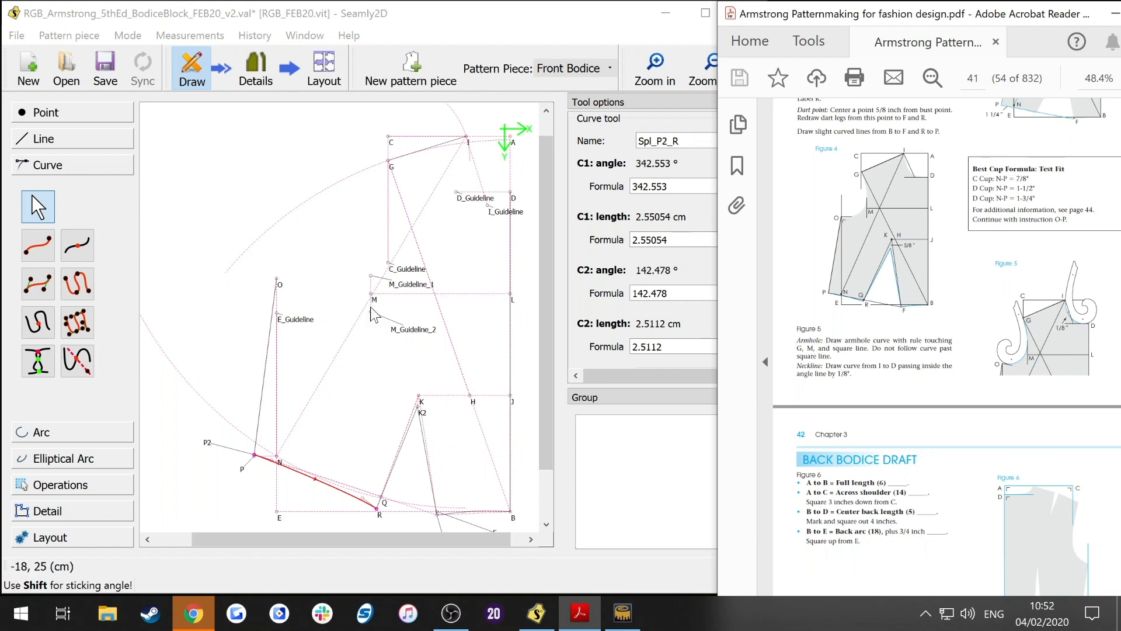
pyautogui.click(513, 296)
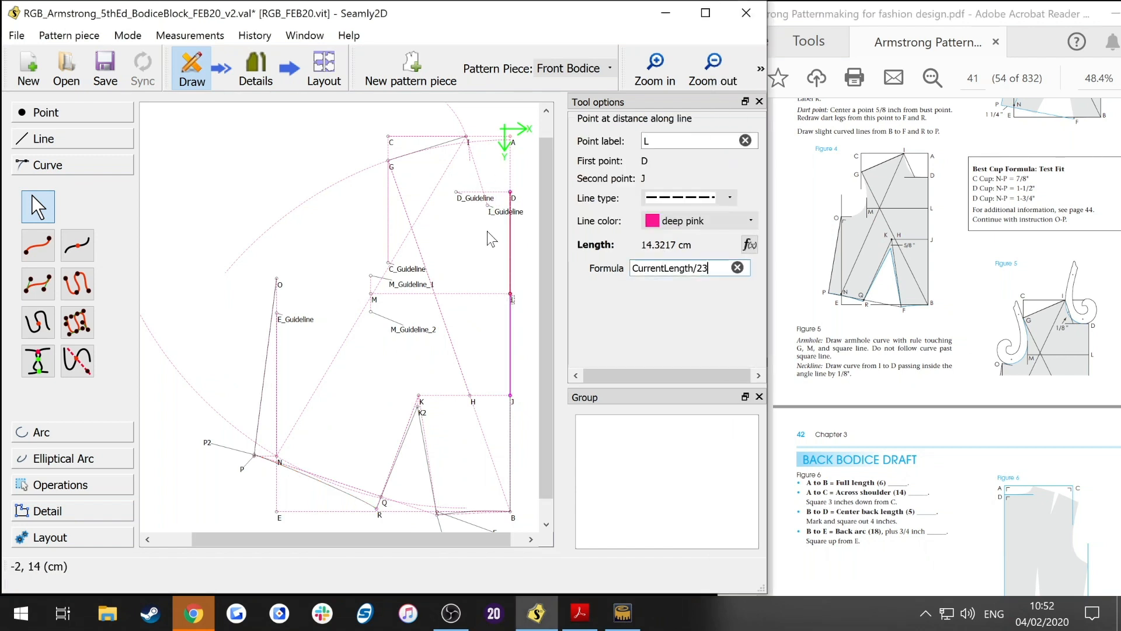
# Step: Set point L's length formula to CurrentLength/3, then select point M and edit its length formula
pyautogui.press('BackSpace')
pyautogui.write('3')
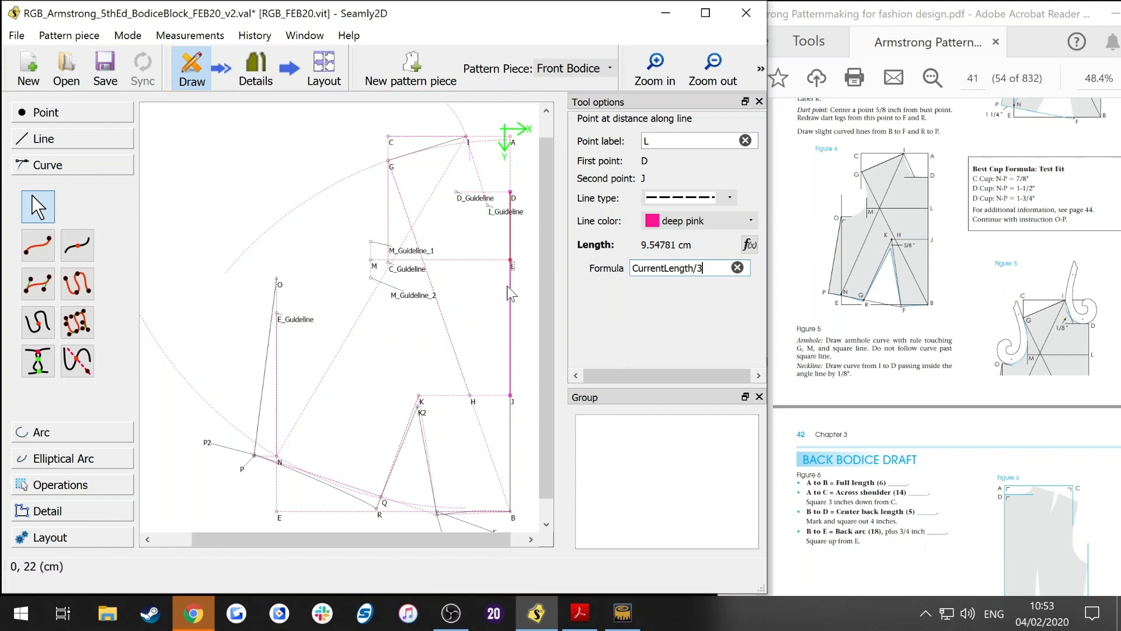
pyautogui.press('Return')
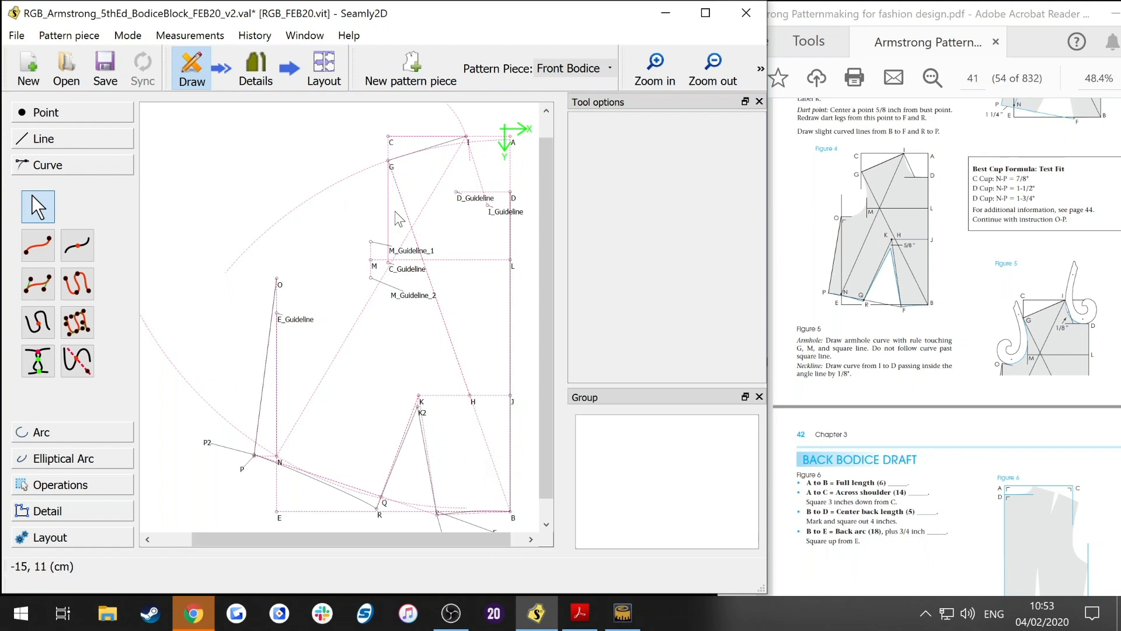
pyautogui.click(372, 260)
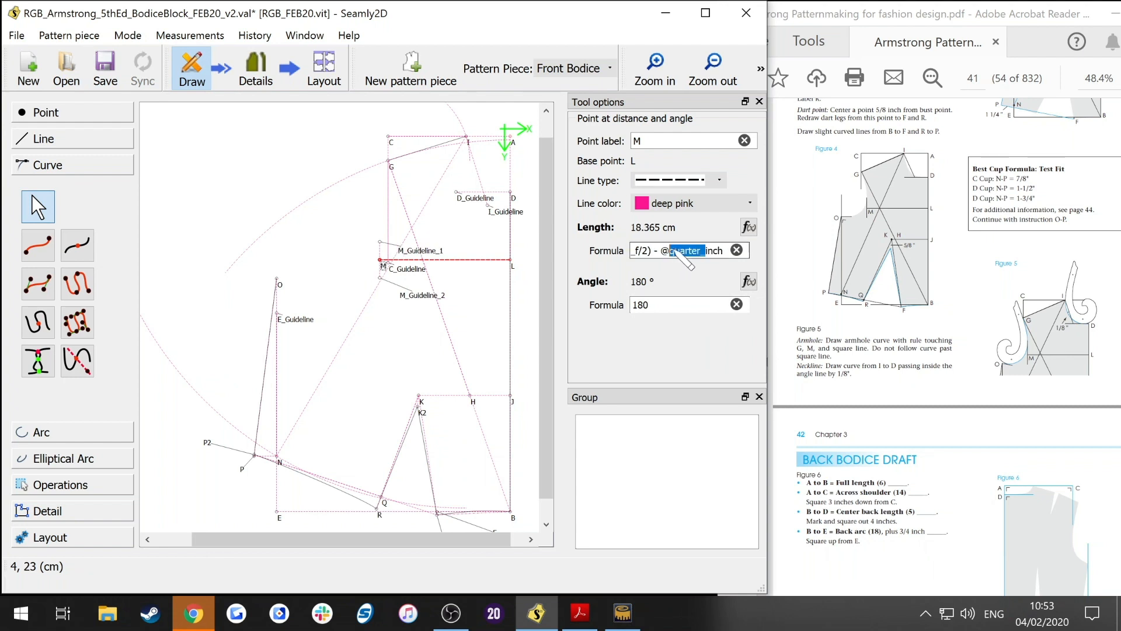
pyautogui.press('BackSpace')
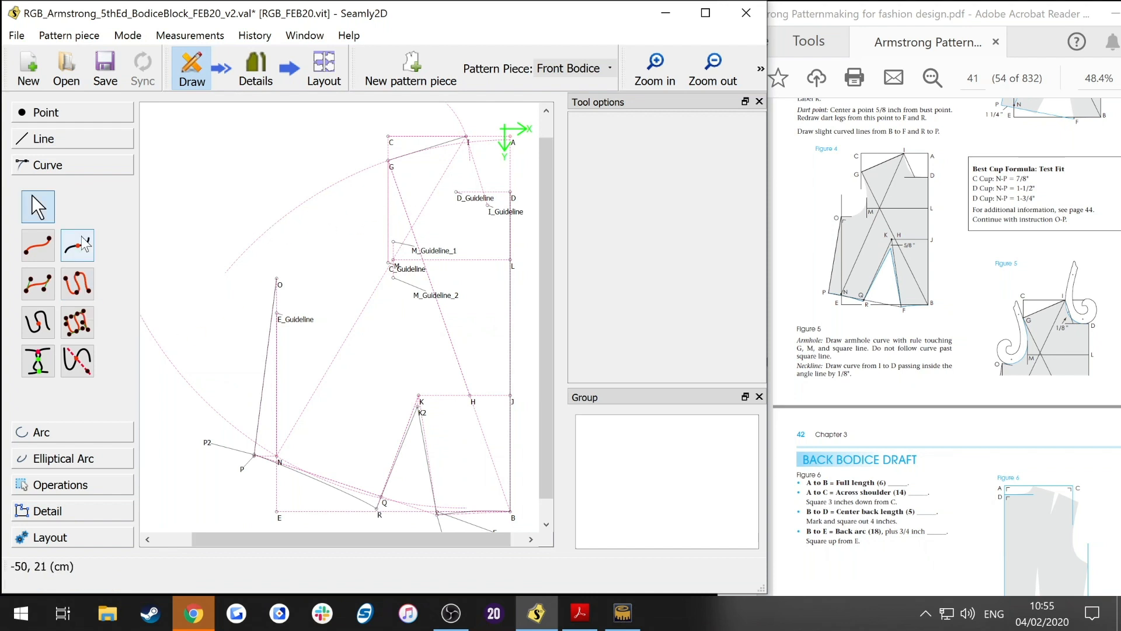
# Step: Draw the armhole as a curved path from G through M to O
pyautogui.click(390, 162)
pyautogui.click(392, 259)
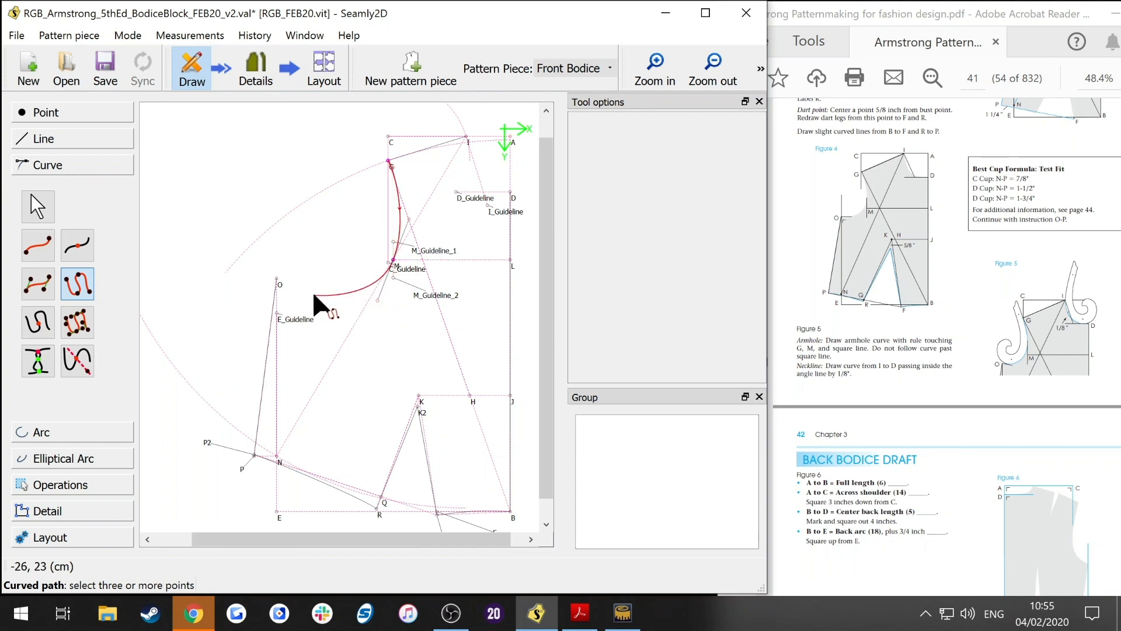
pyautogui.click(278, 279)
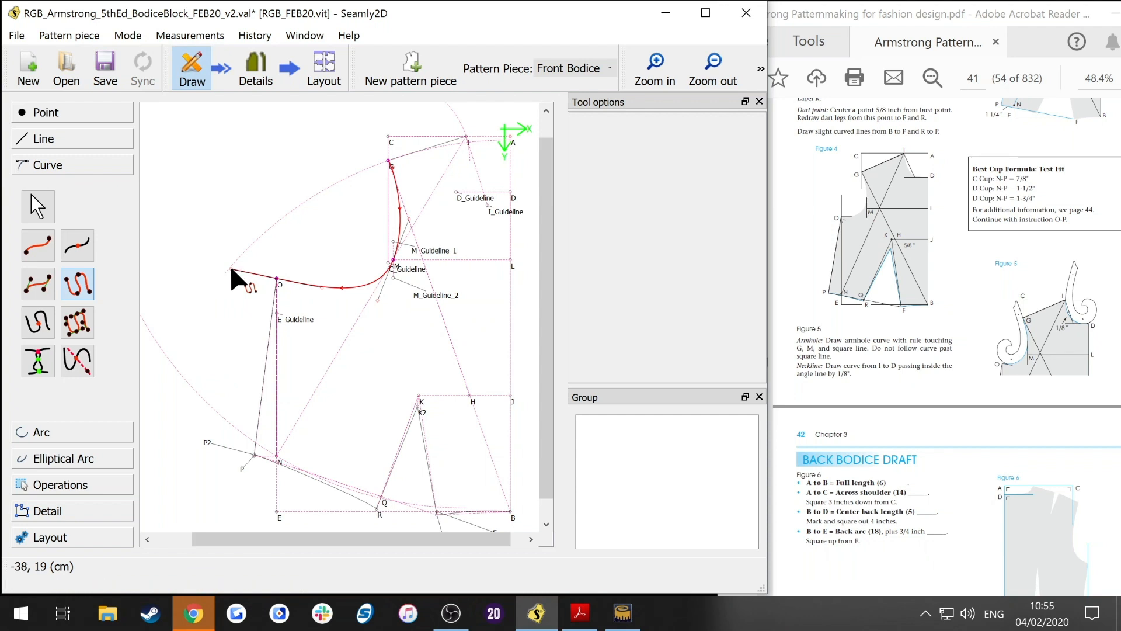
pyautogui.press('Return')
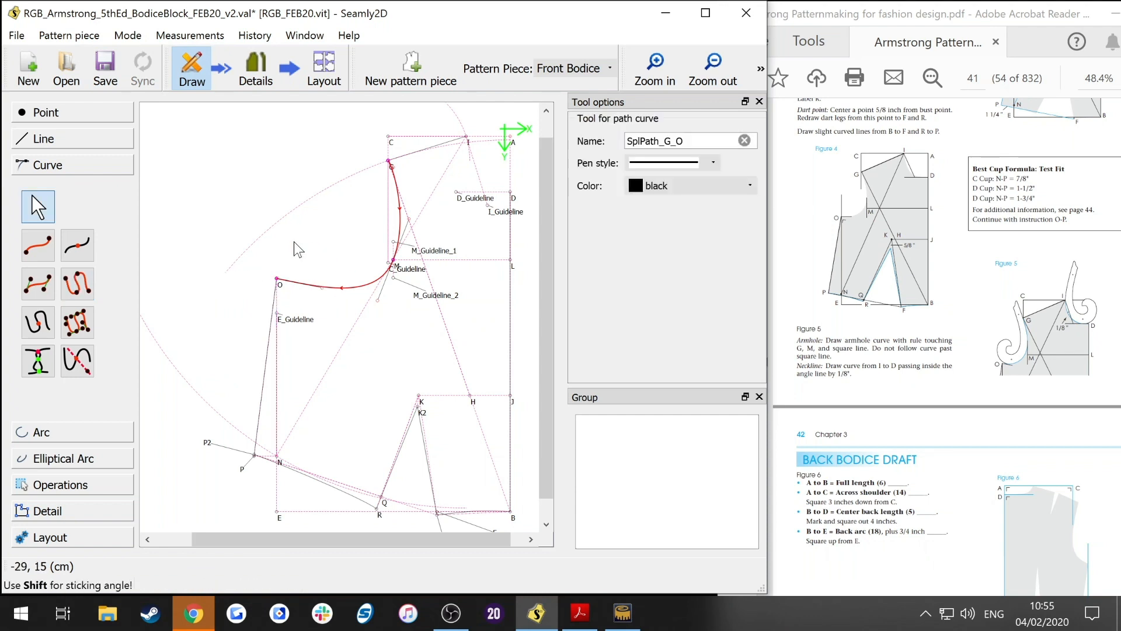
pyautogui.press('Return')
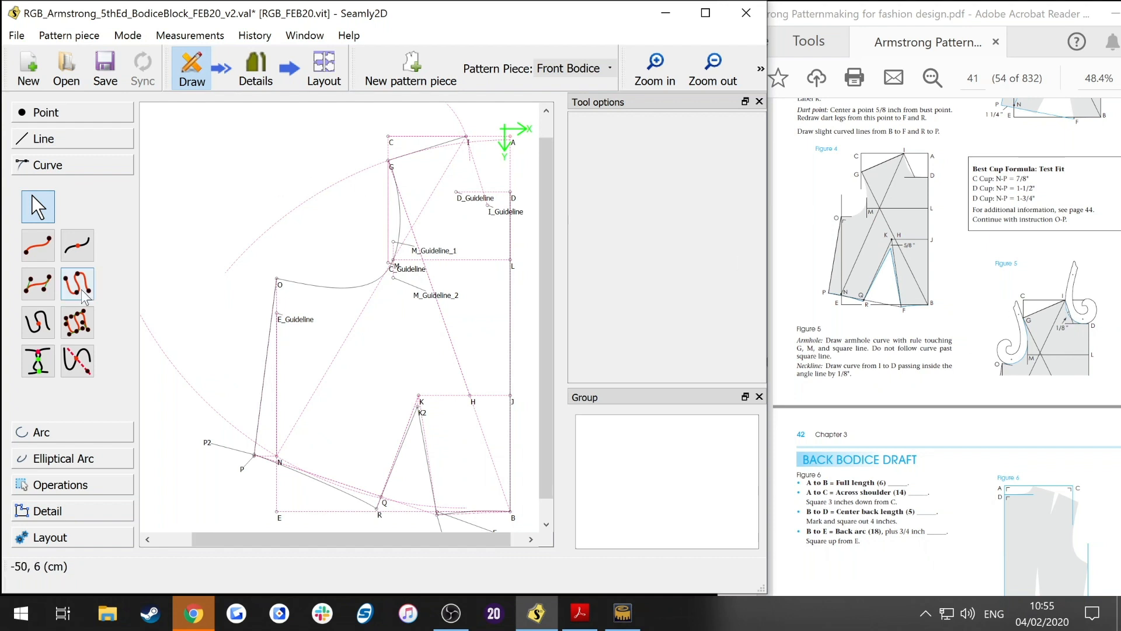
# Step: Draw the neckline as a simple curve from I to D and adjust its control handle
pyautogui.click(32, 249)
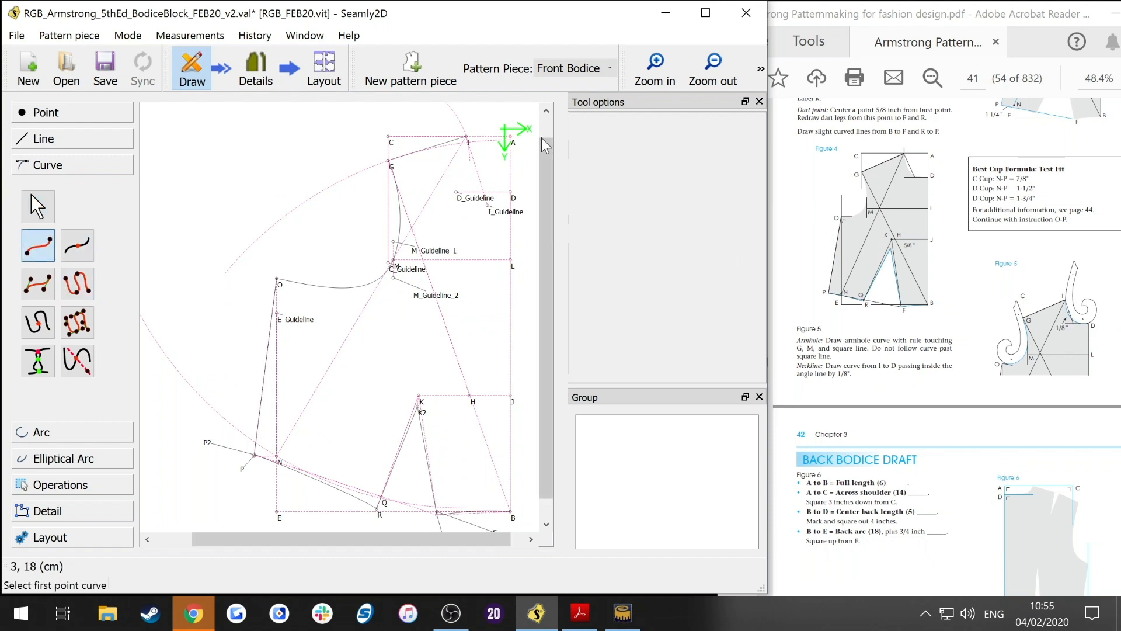
pyautogui.click(466, 138)
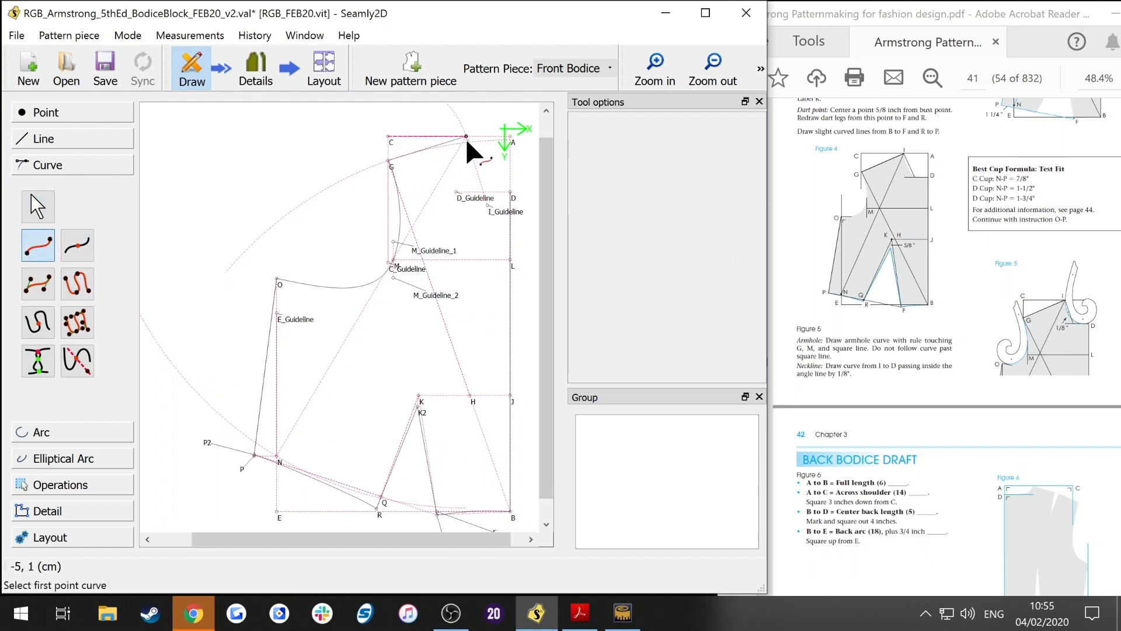
pyautogui.click(510, 192)
pyautogui.moveTo(549, 185)
pyautogui.mouseDown()
pyautogui.moveTo(536, 191)
pyautogui.moveTo(547, 190)
pyautogui.moveTo(507, 161)
pyautogui.moveTo(464, 148)
pyautogui.moveTo(528, 191)
pyautogui.moveTo(552, 192)
pyautogui.mouseUp()
pyautogui.press('Return')
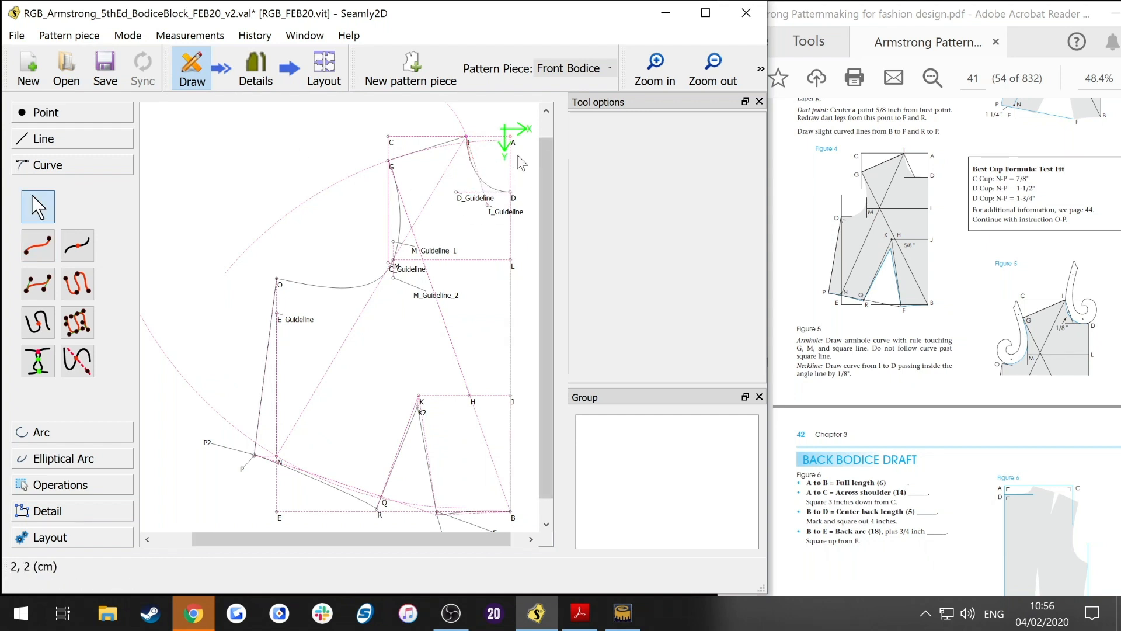
pyautogui.click(713, 68)
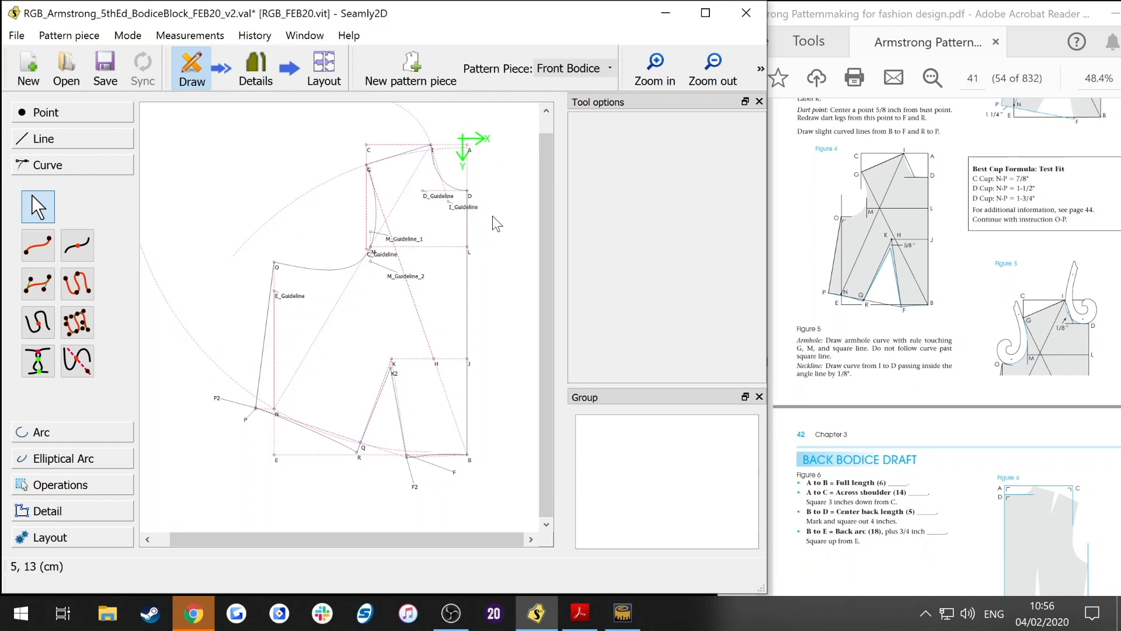
pyautogui.moveTo(540, 194)
pyautogui.mouseDown()
pyautogui.moveTo(549, 170)
pyautogui.moveTo(546, 182)
pyautogui.mouseUp()
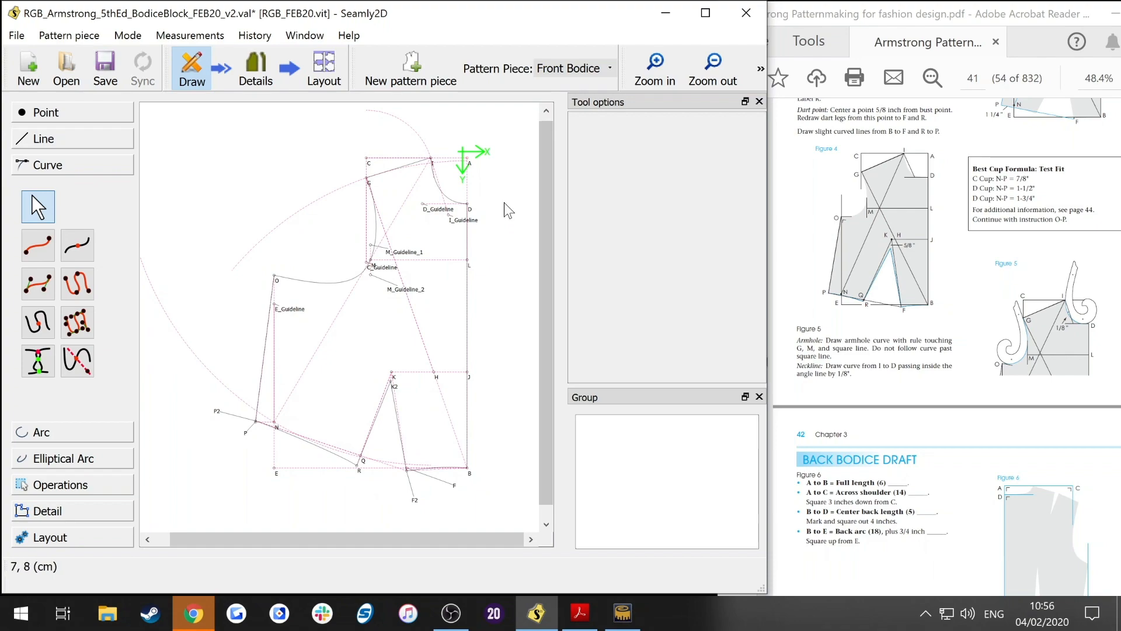